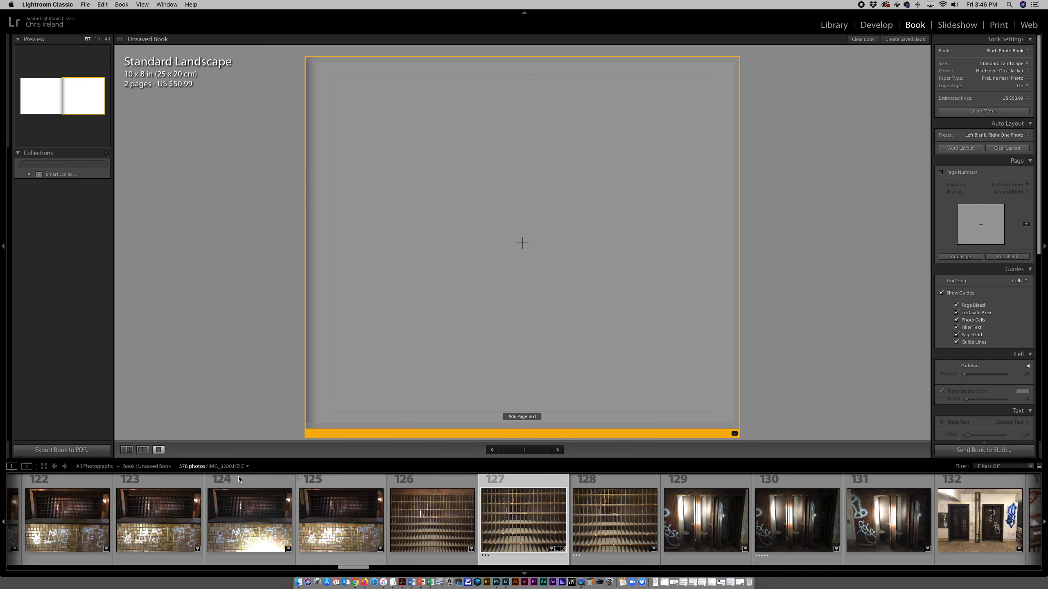
- Switch to the Library module and filter all photographs by attribute to those rated three stars or higher
click(834, 25)
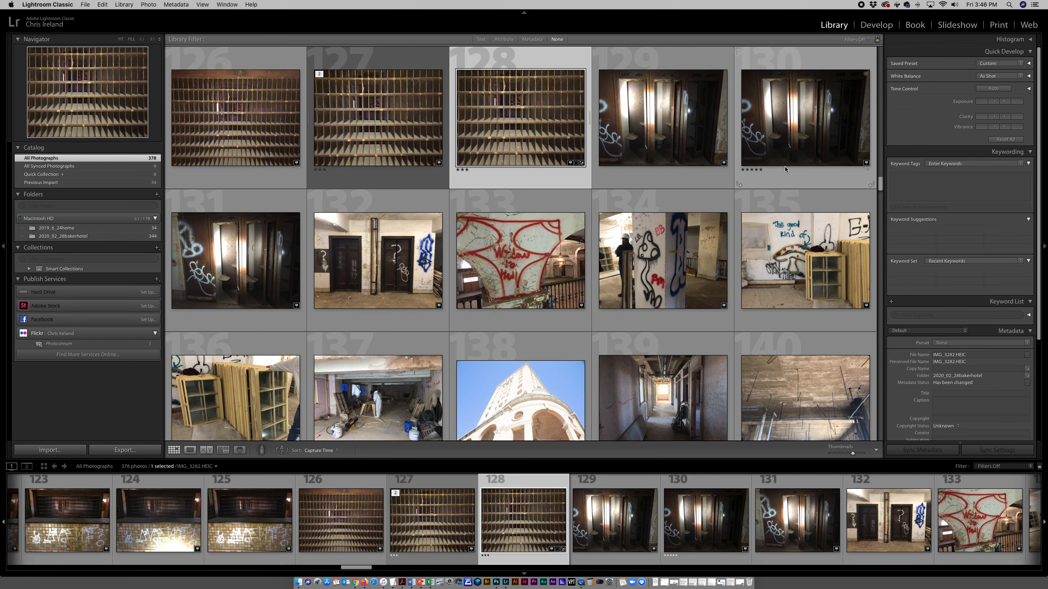
drag(881, 185, 880, 187)
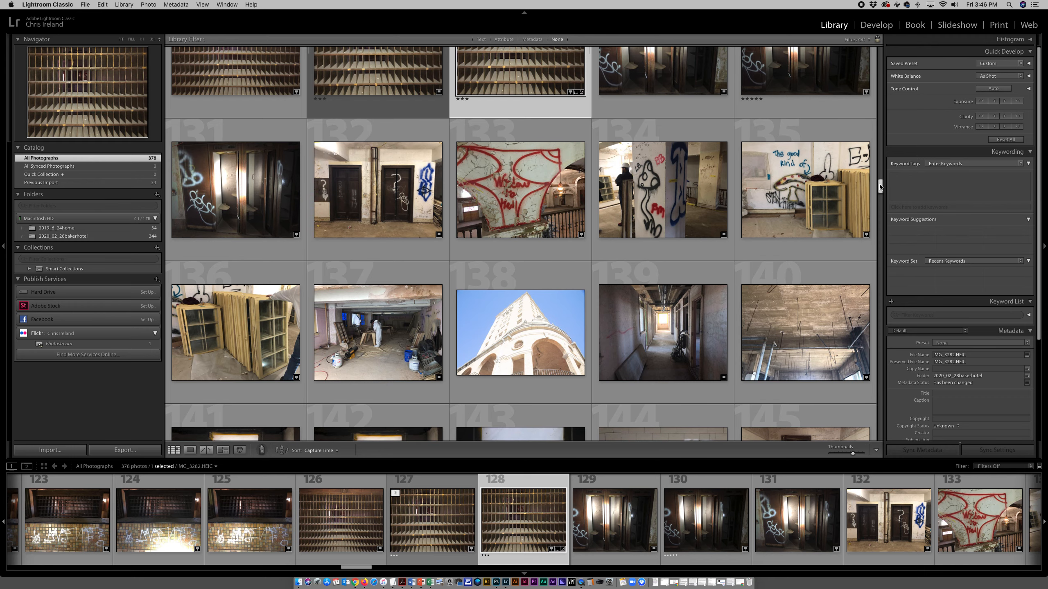
mouse_move(879, 186)
mouse_down()
mouse_move(879, 164)
mouse_move(878, 194)
mouse_up()
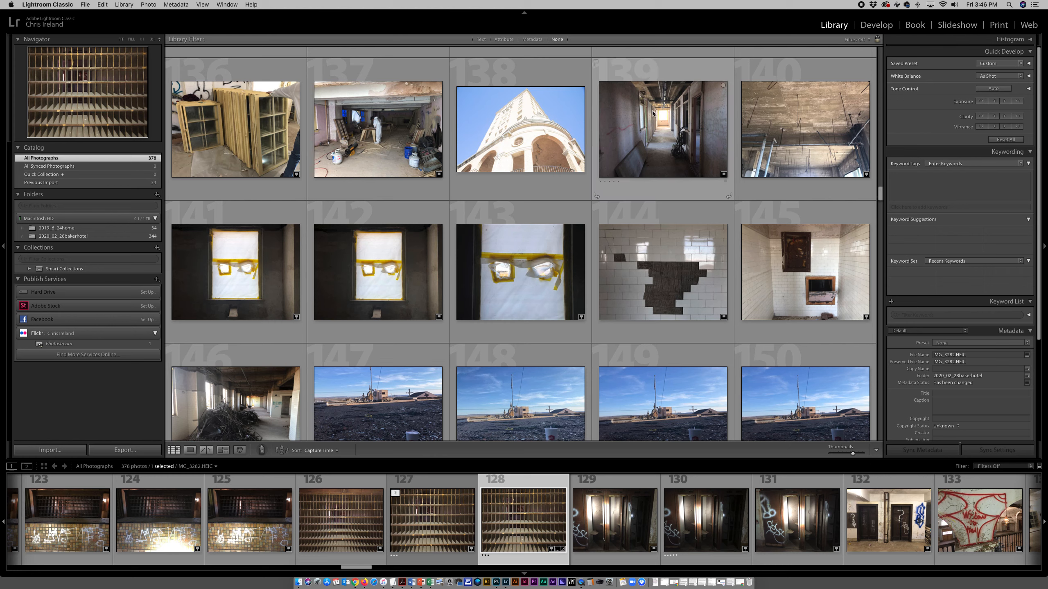
click(503, 39)
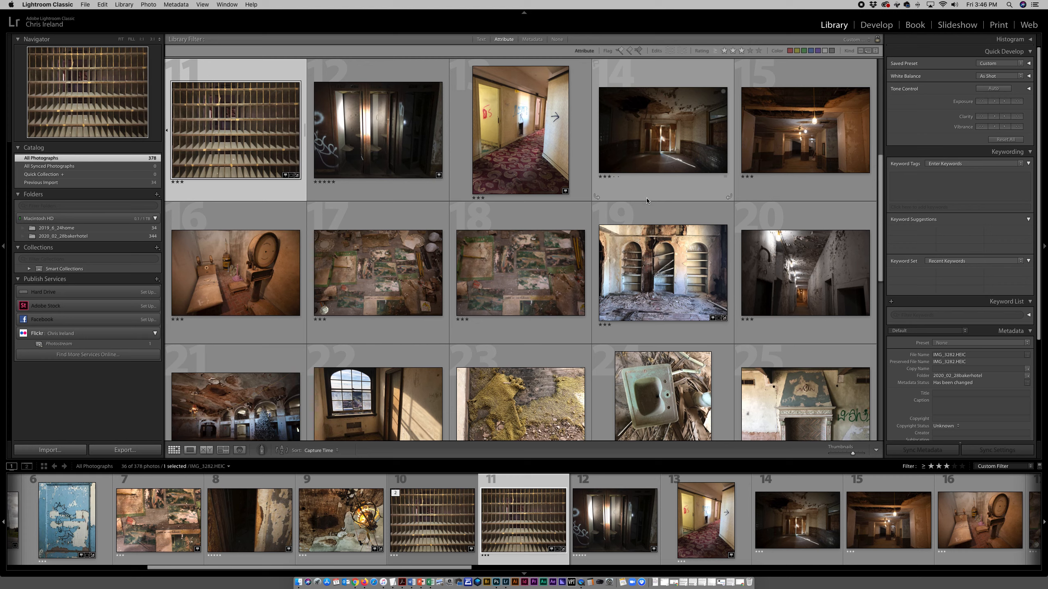
click(637, 139)
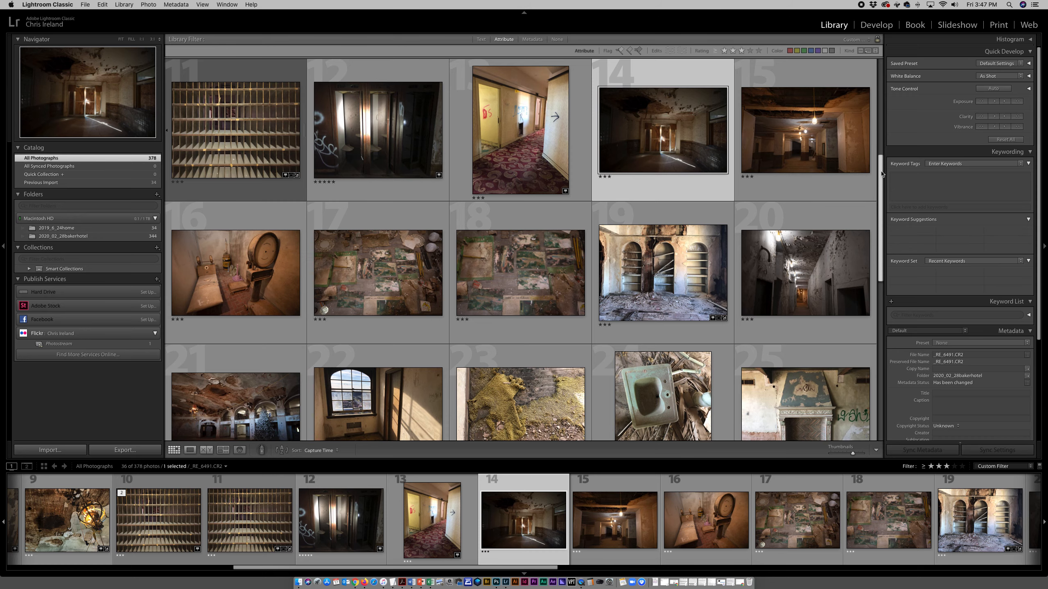
drag(880, 174, 859, 152)
scroll(860, 155, down, 3)
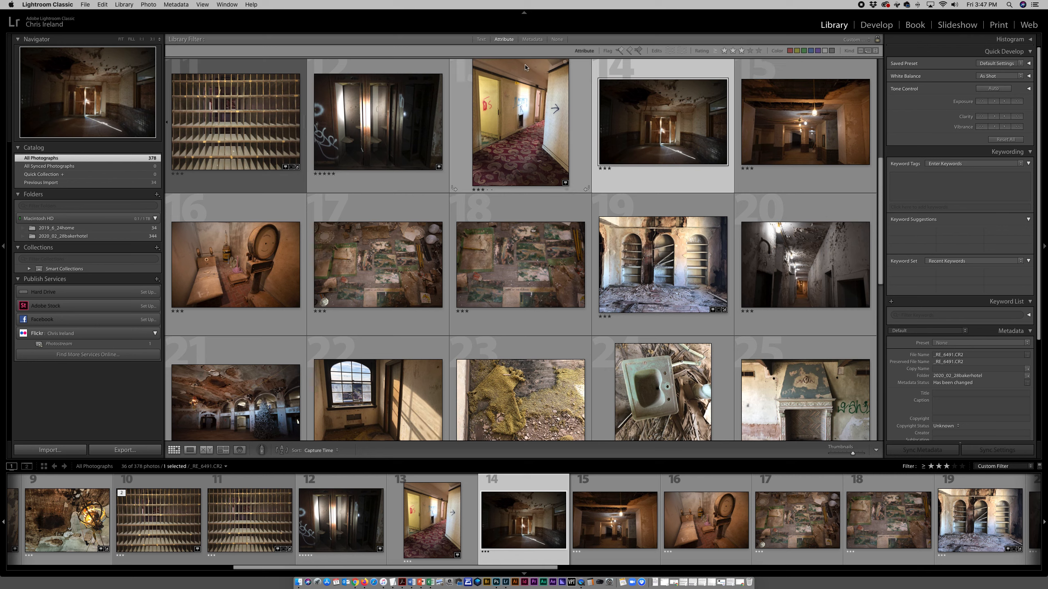
- Select all the filtered photos and create a collection named "Book final" that includes them
click(374, 112)
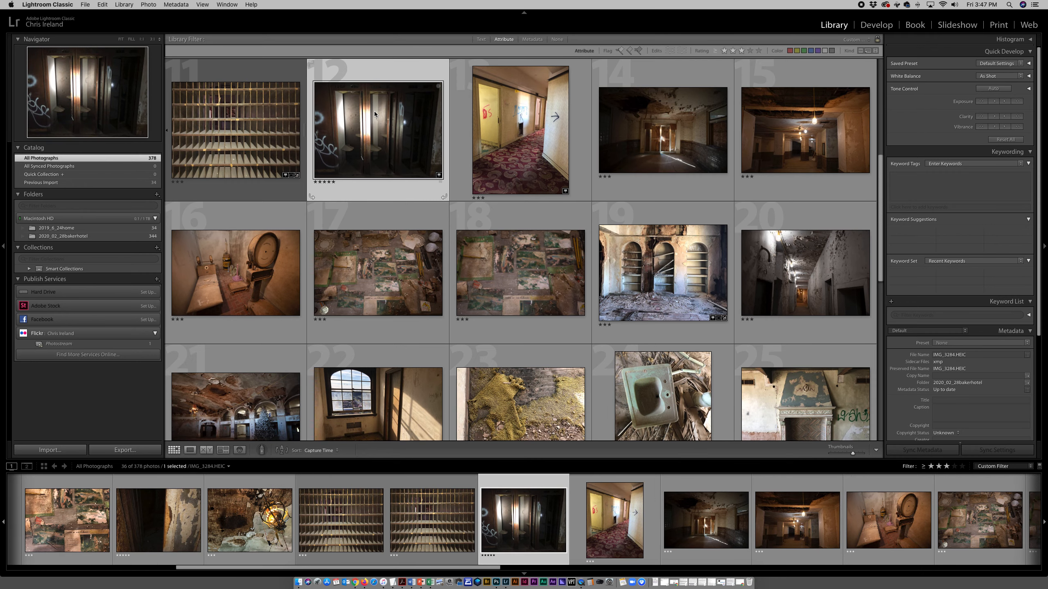
key(super+a)
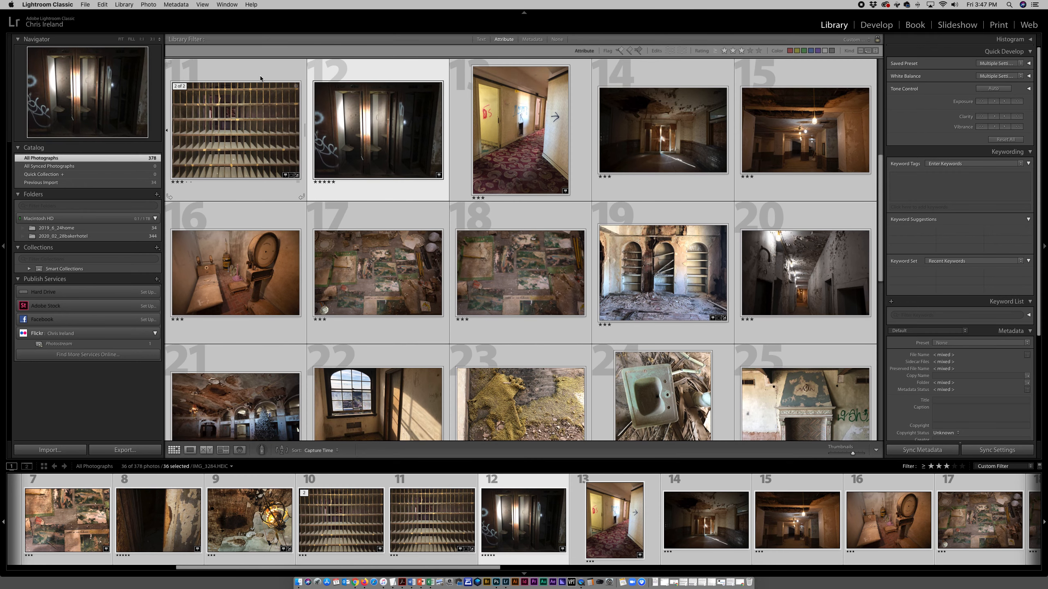
click(84, 4)
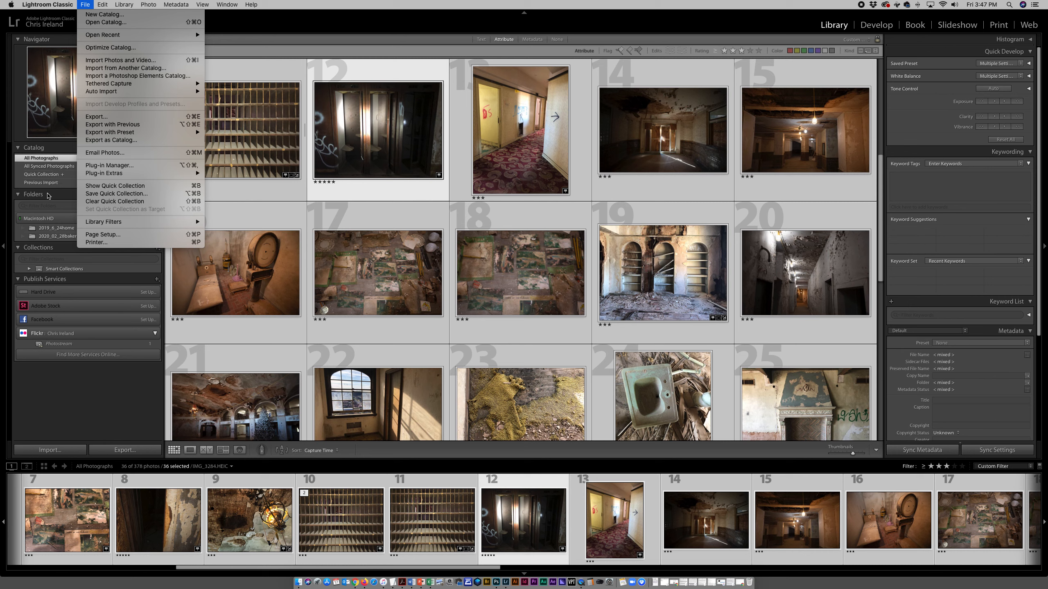
click(48, 194)
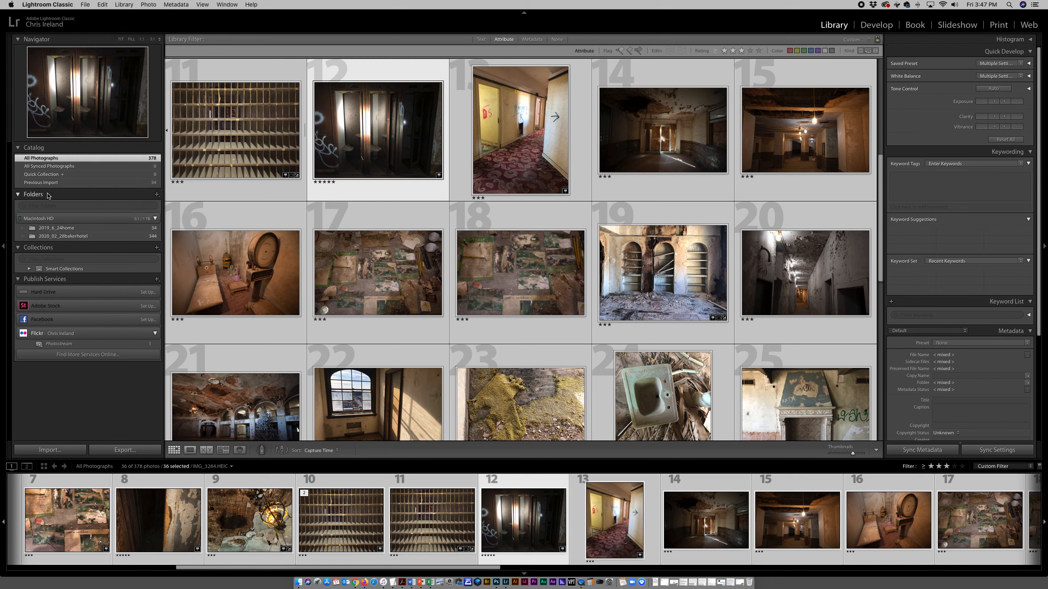
click(157, 248)
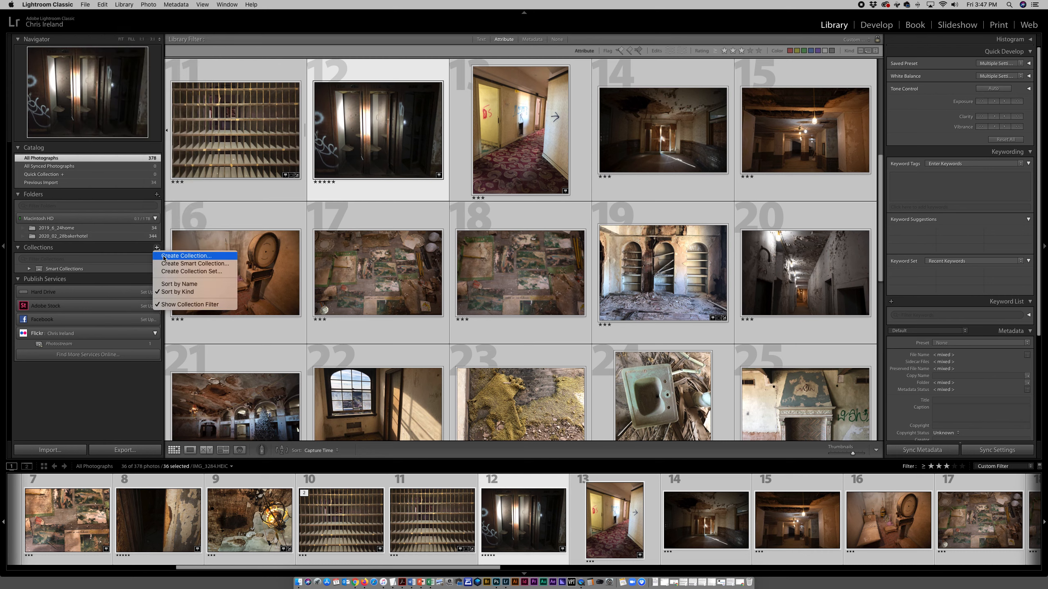
click(187, 255)
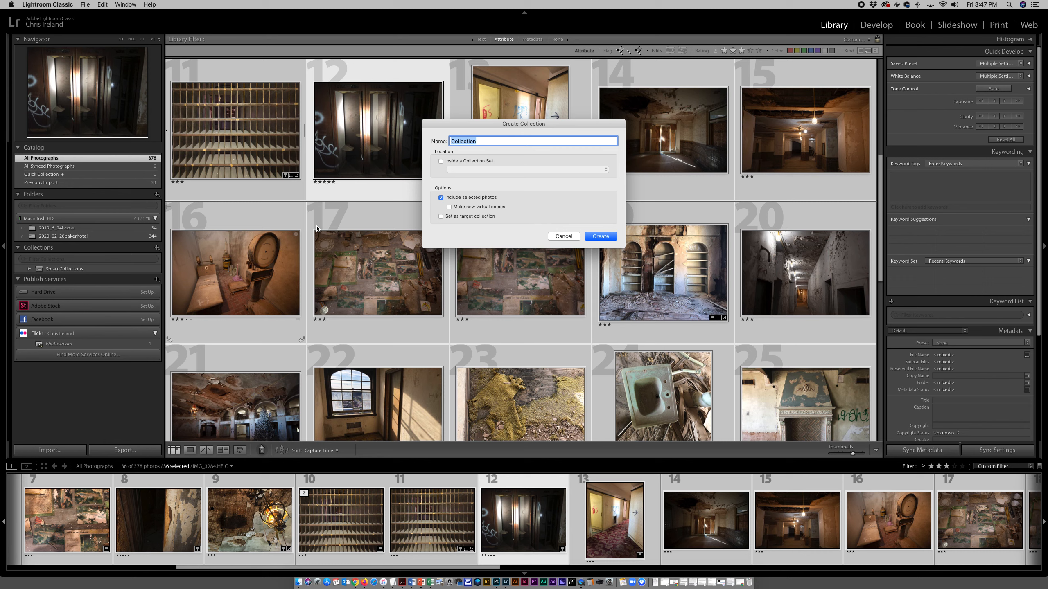
text(Book final)
key(Return)
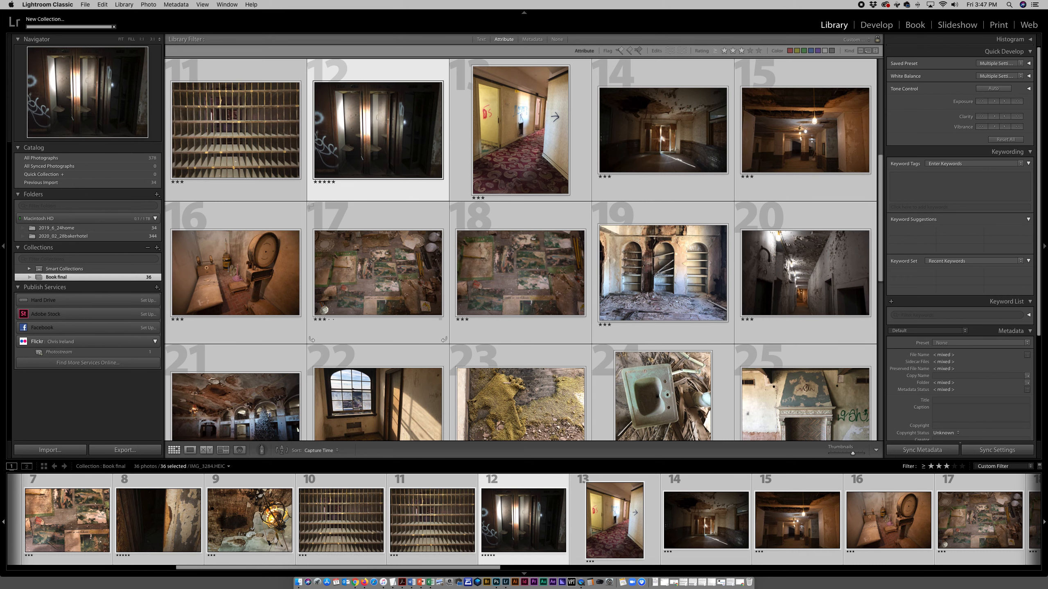
- Display the Book final collection and open its photos in the Book module
click(48, 268)
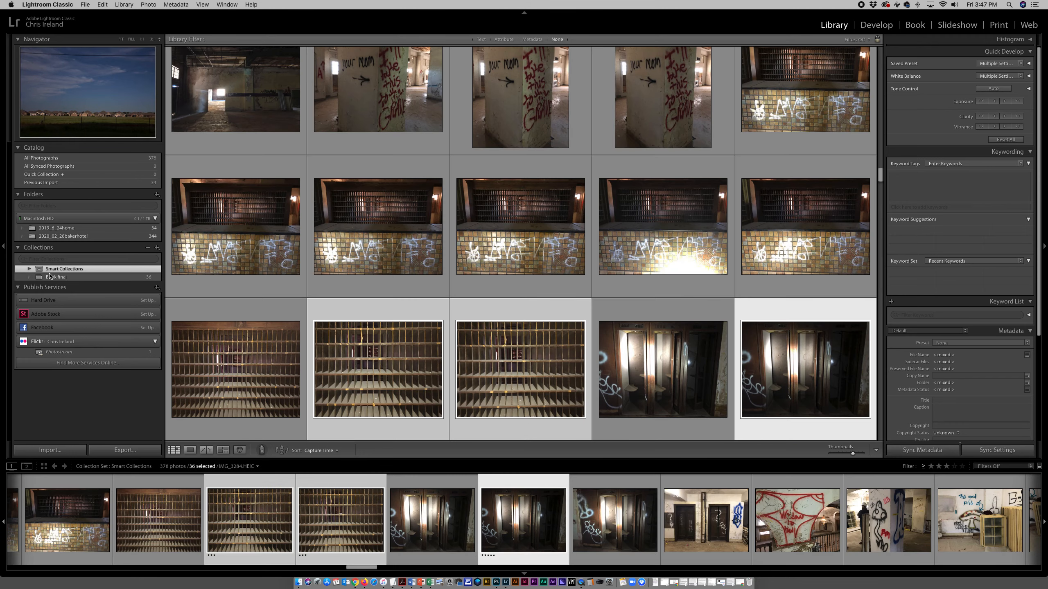
click(50, 278)
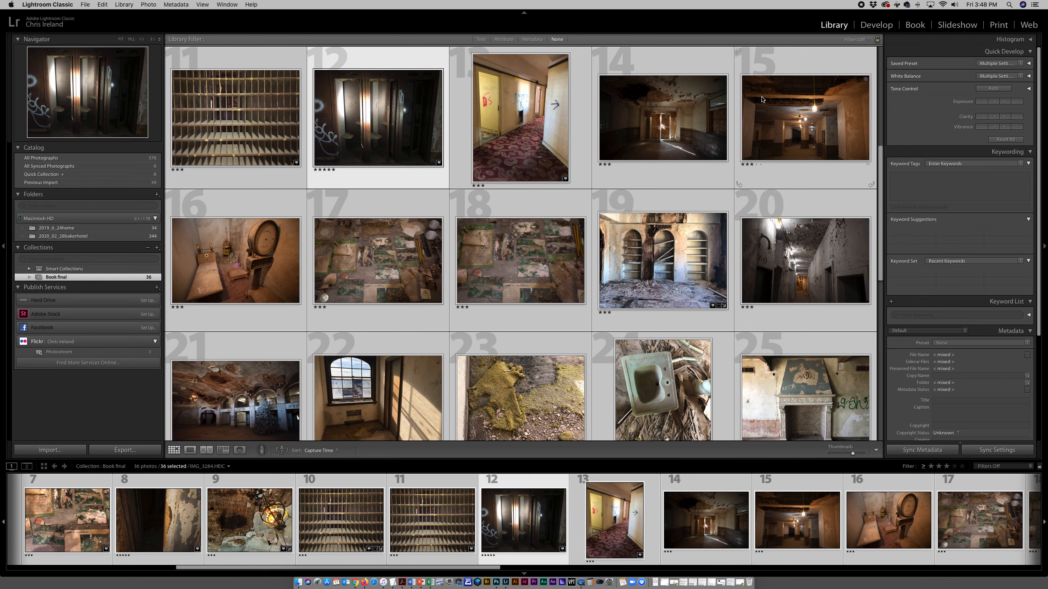
click(915, 25)
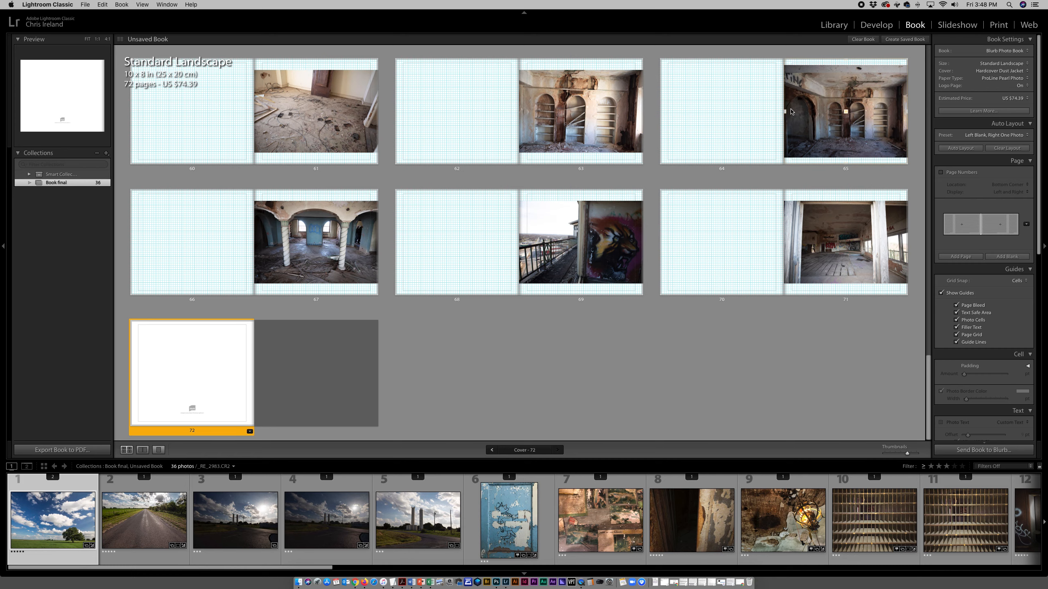
- Look through the automatically laid-out book from the covers to the last page, comparing the multi-page, spread and single-page views
scroll(791, 111, up, 5)
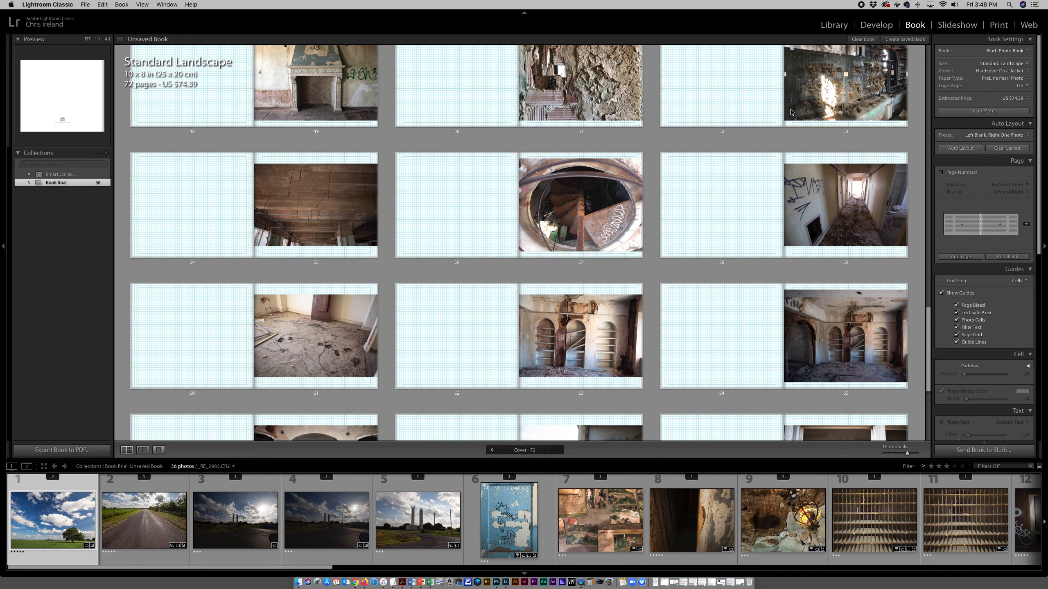
scroll(791, 111, down, 10)
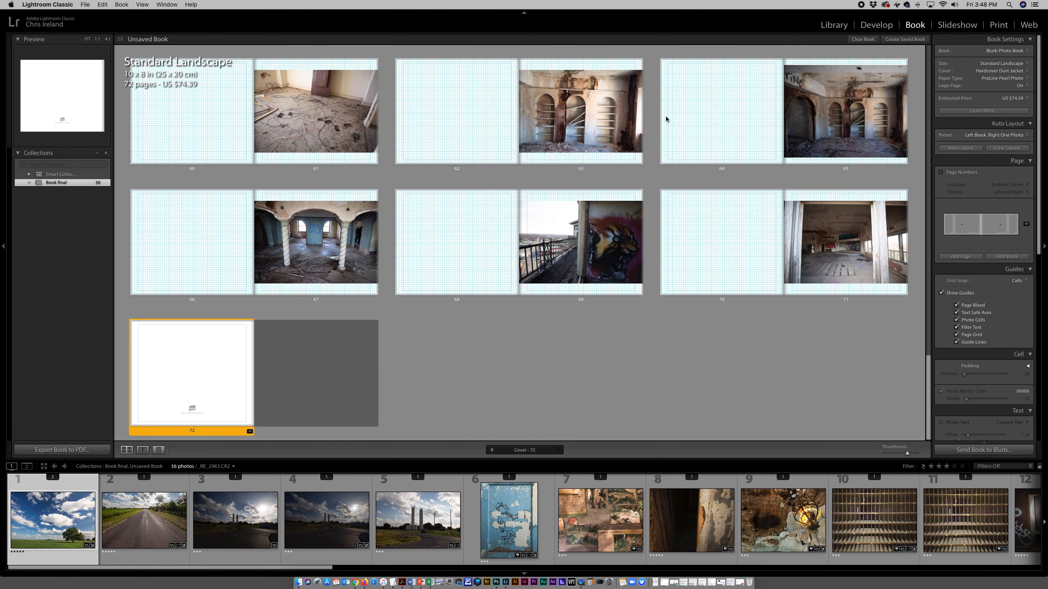
scroll(666, 123, up, 15)
scroll(666, 123, up, 5)
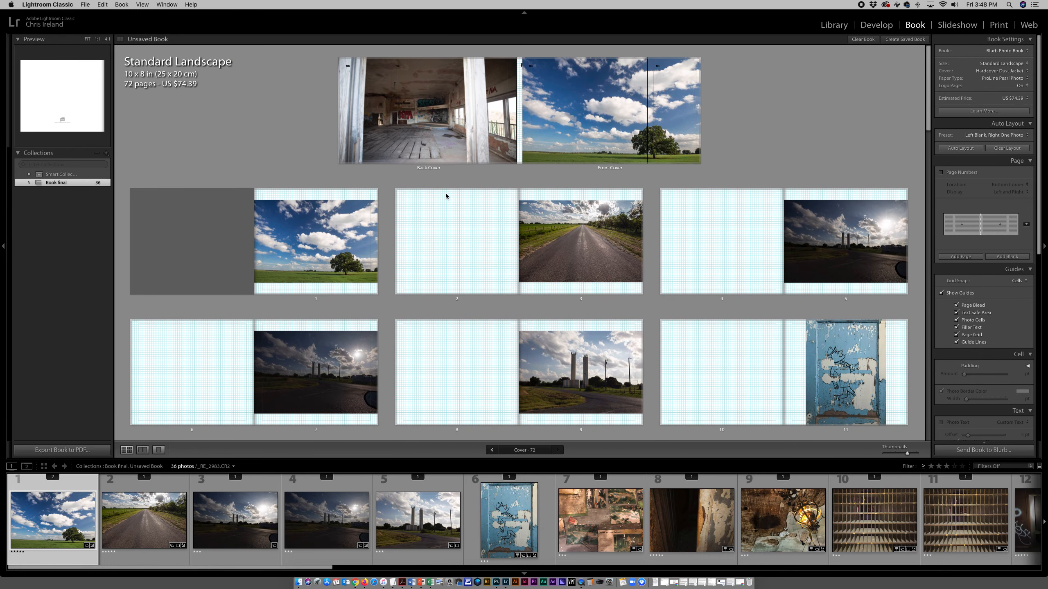
click(142, 449)
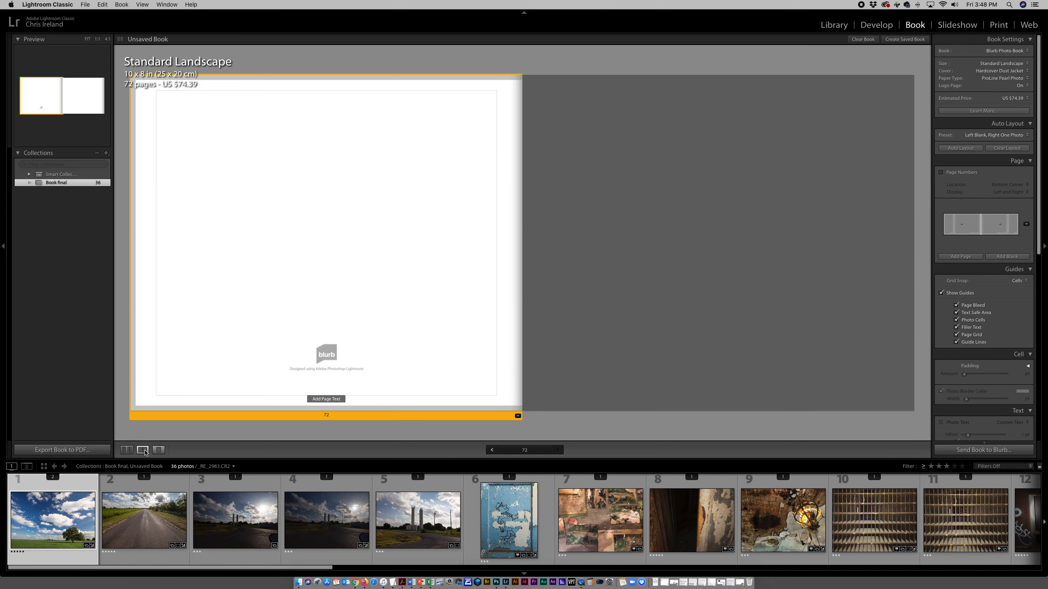
click(158, 449)
click(126, 449)
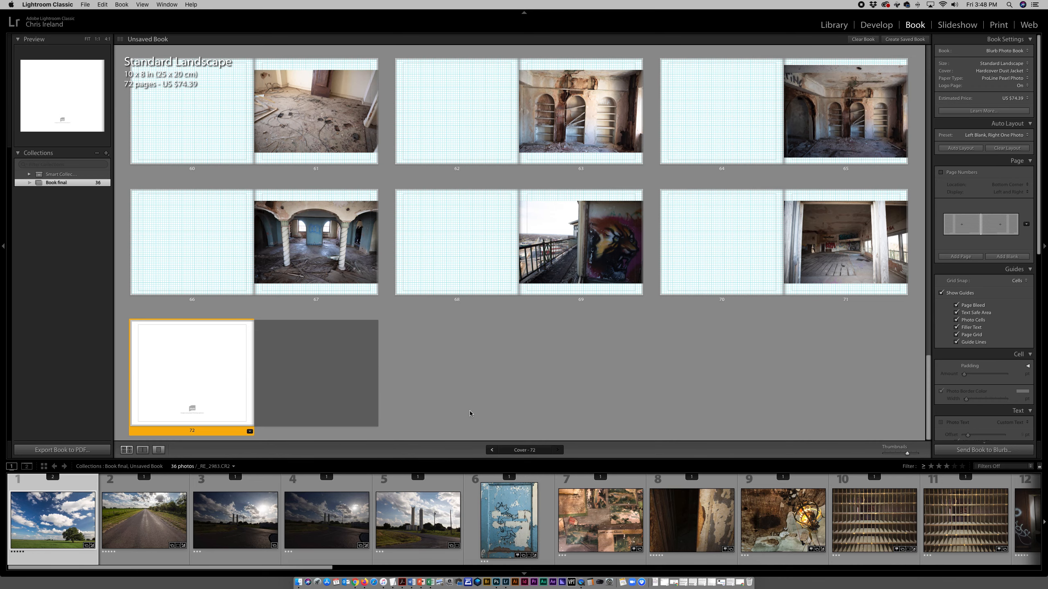
scroll(470, 413, up, 8)
scroll(469, 413, up, 10)
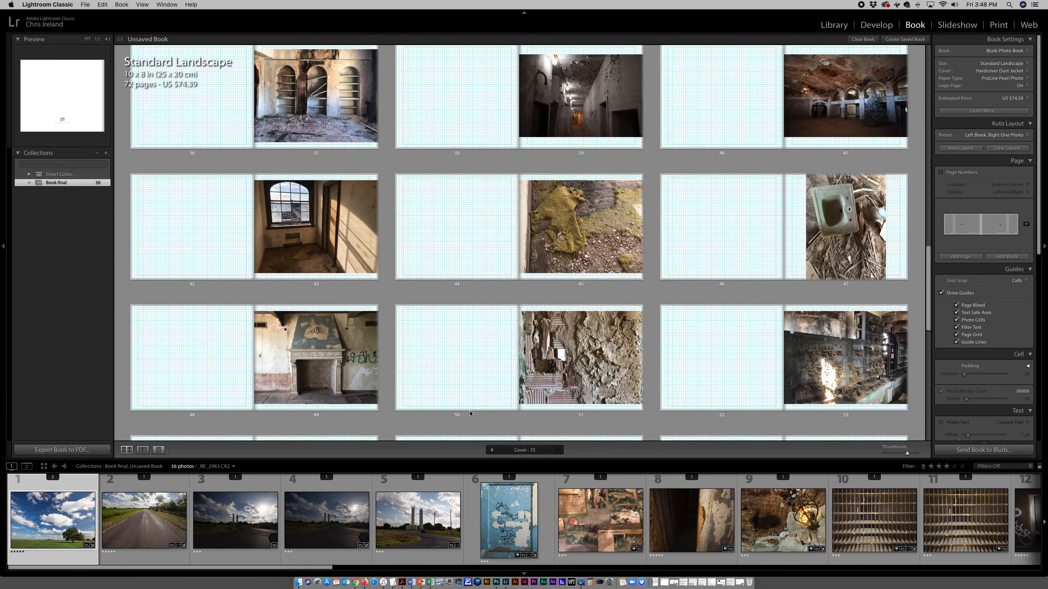
scroll(469, 413, up, 6)
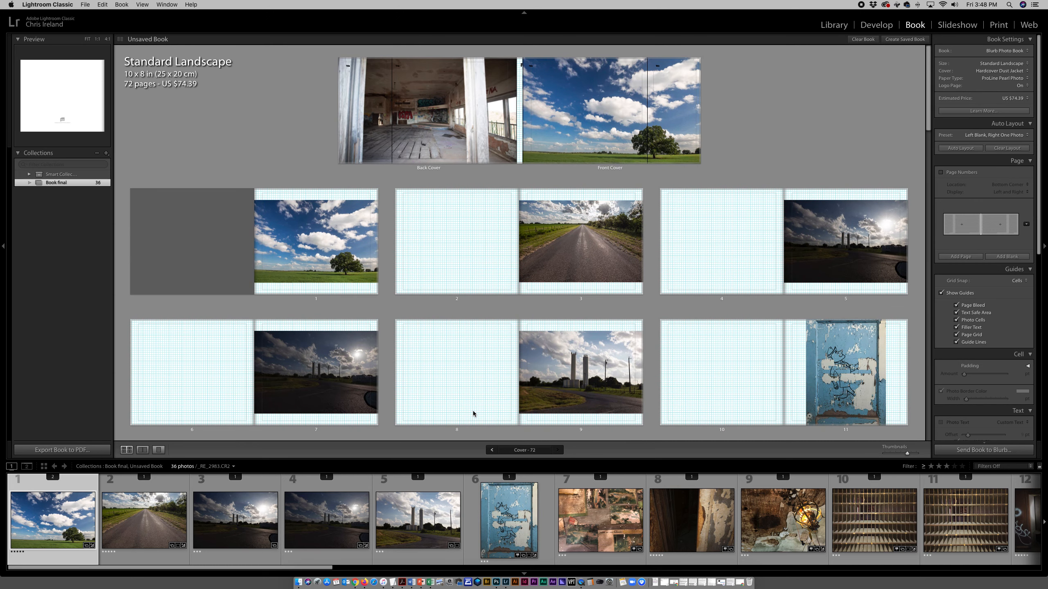
scroll(473, 413, down, 1)
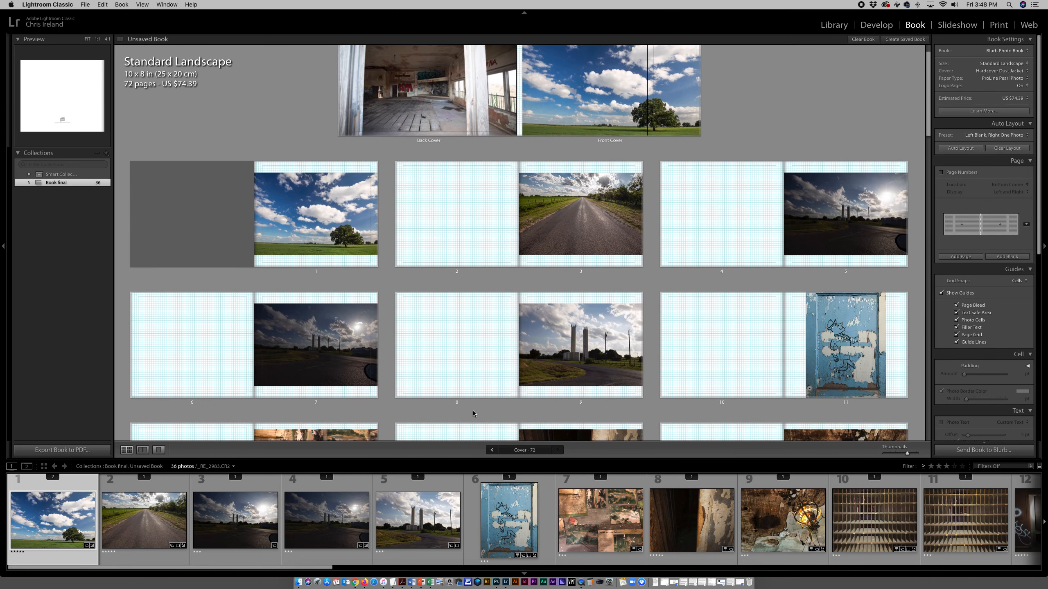
scroll(473, 413, up, 1)
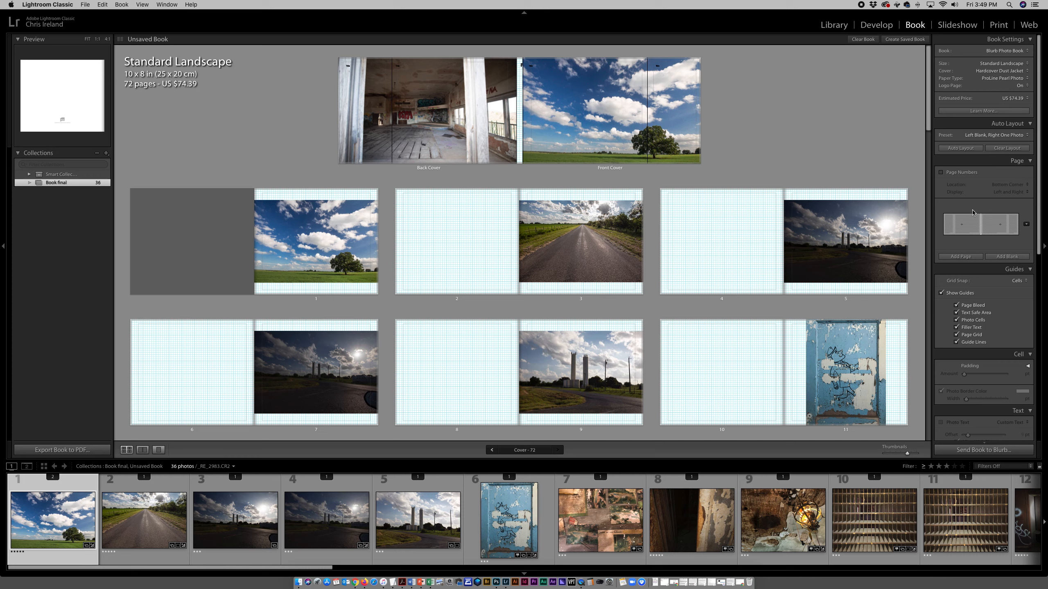
- Clear the book's automatic layout, keeping the Standard Landscape size and setting the cover to Softcover
click(1005, 148)
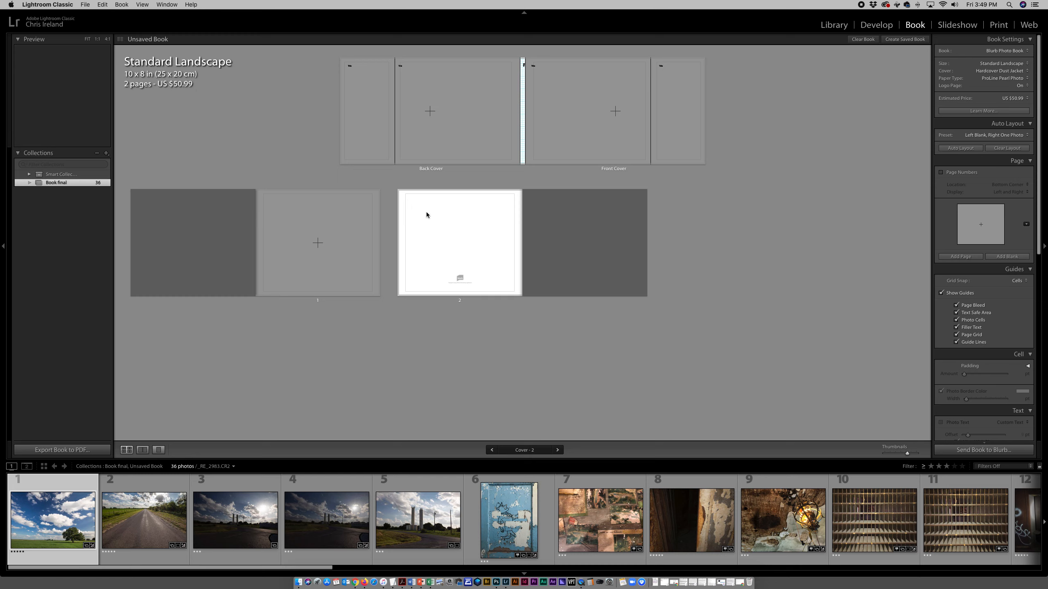
click(369, 190)
click(295, 155)
click(985, 65)
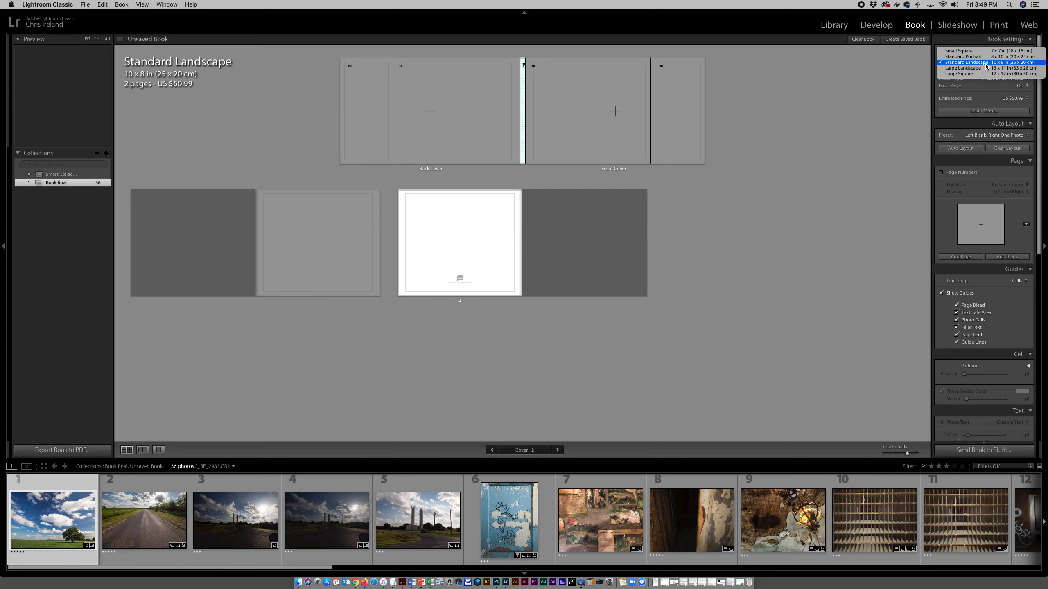
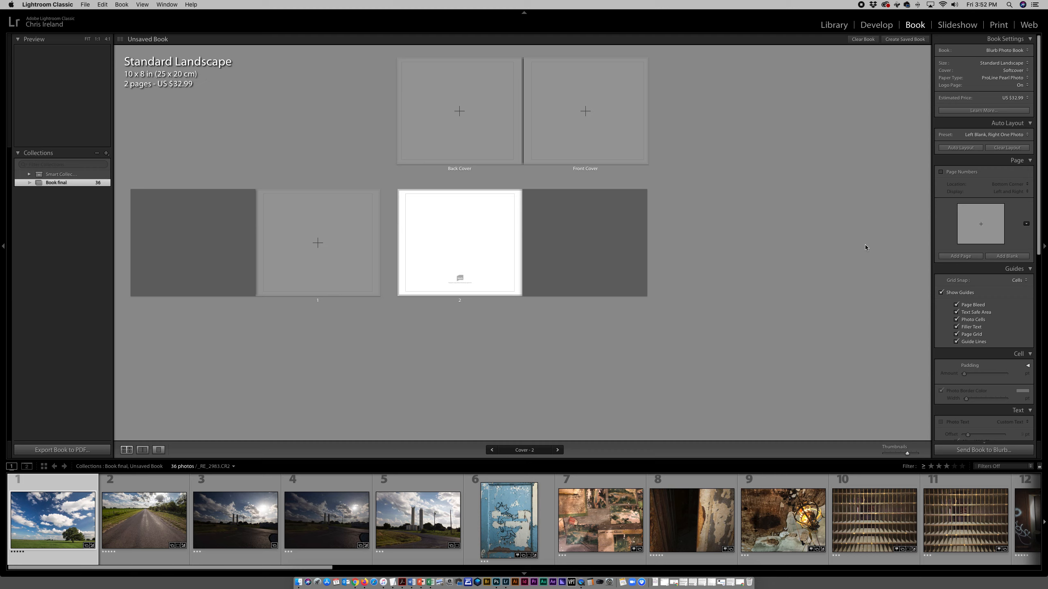
- Add single-photo pages to the cleared book until it has 10 pages
click(952, 256)
click(952, 256)
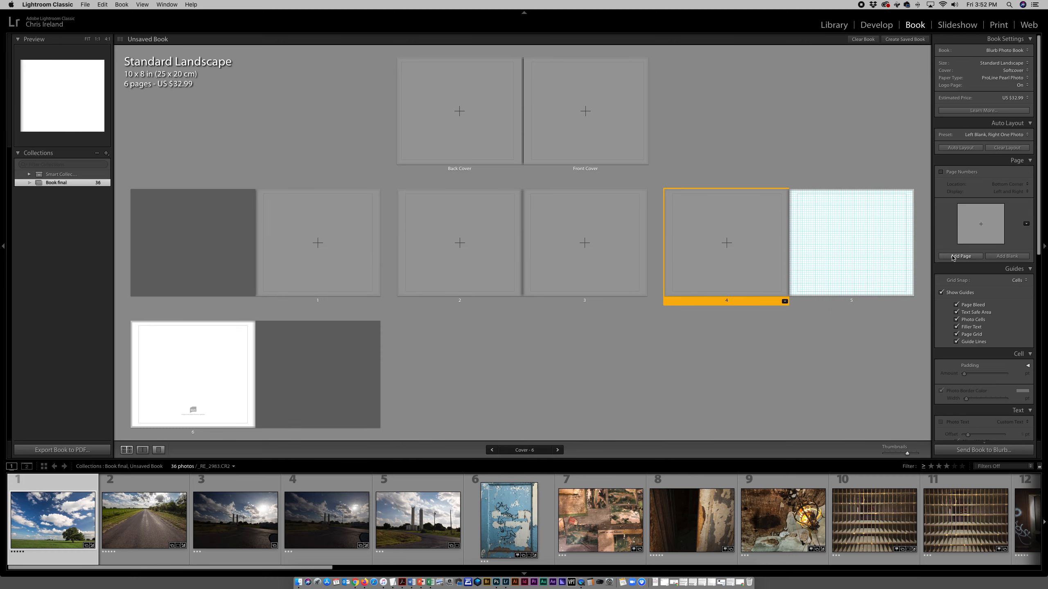
click(952, 256)
click(953, 256)
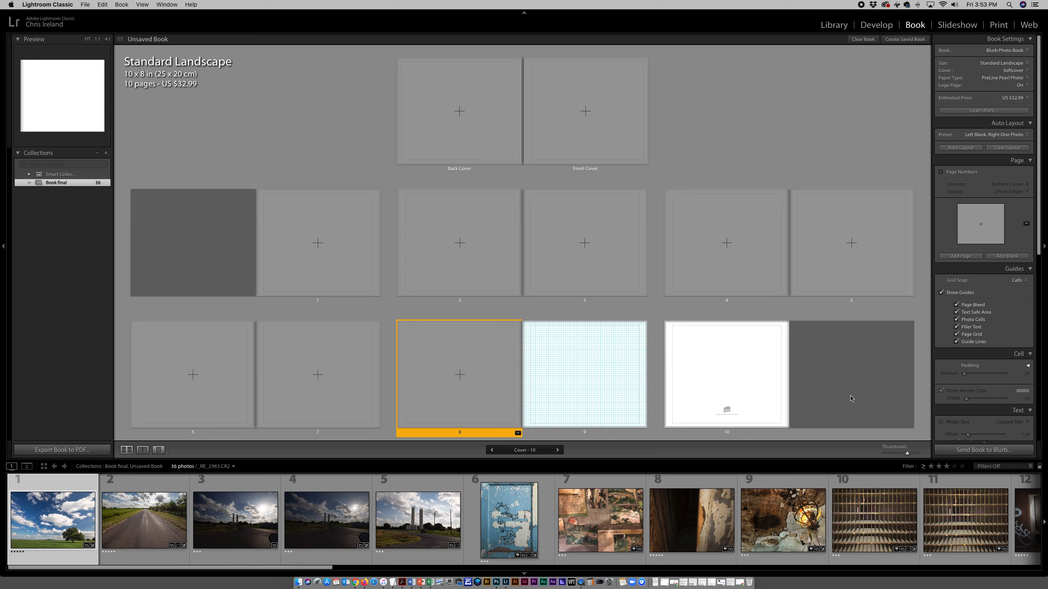
- Place photo 14, the dark room with light coming through its doors, on page 1 of the book
click(462, 263)
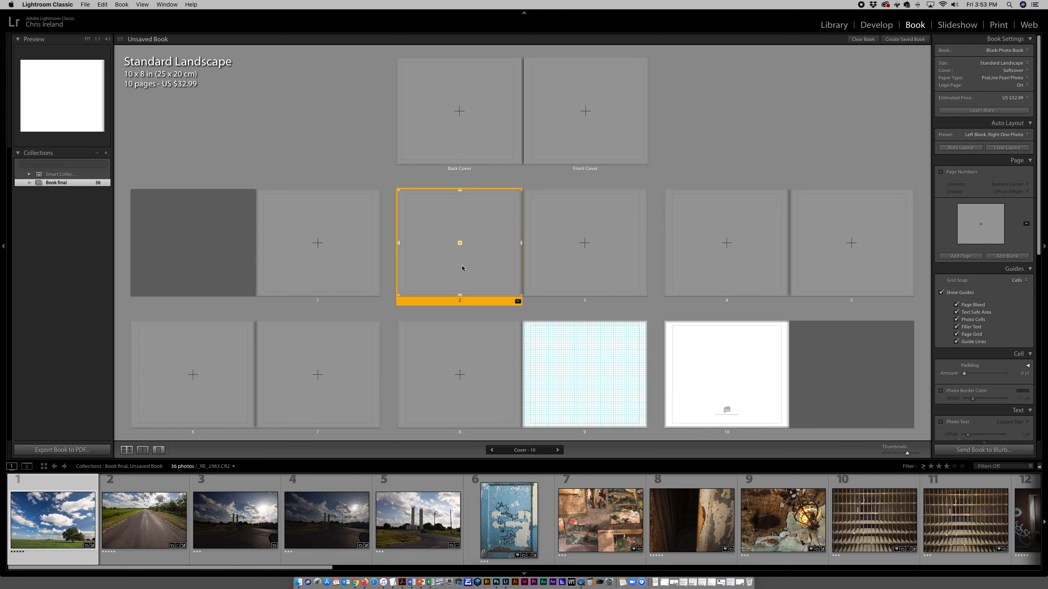
scroll(709, 486, right, 5)
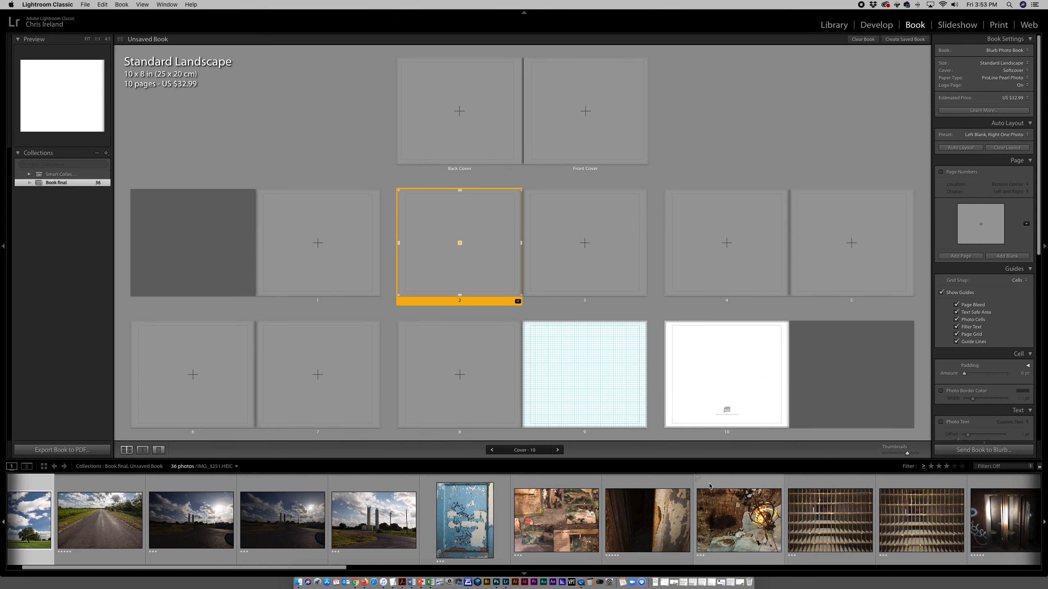
scroll(709, 486, right, 10)
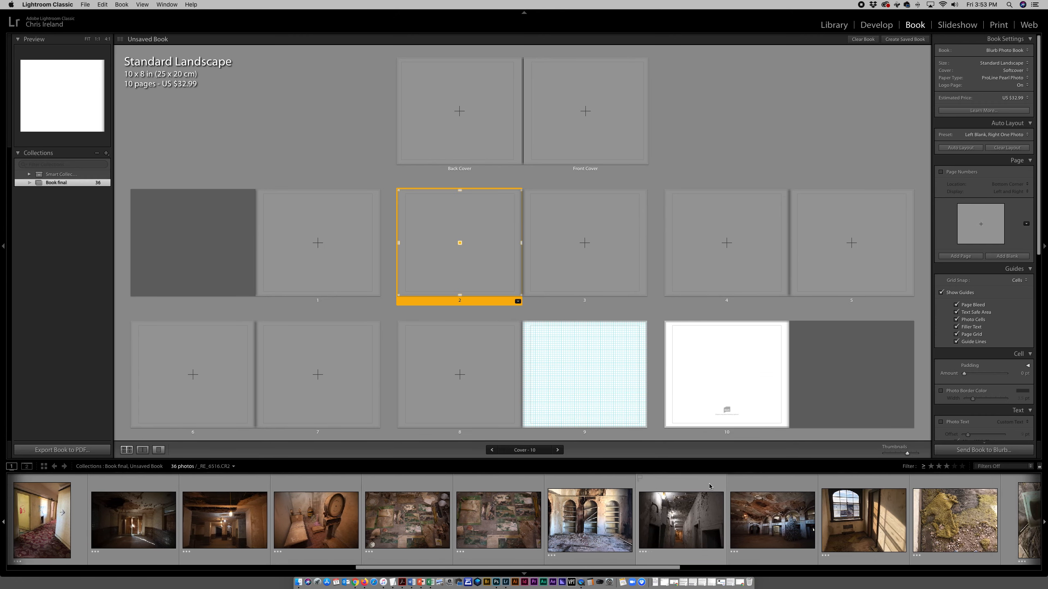
scroll(709, 486, right, 5)
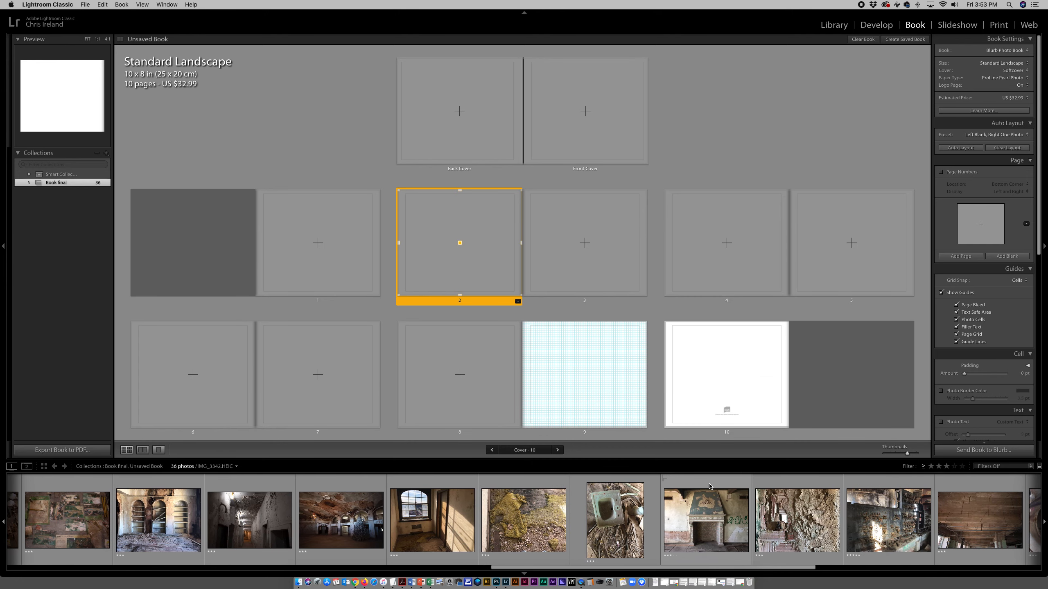
scroll(710, 487, right, 1)
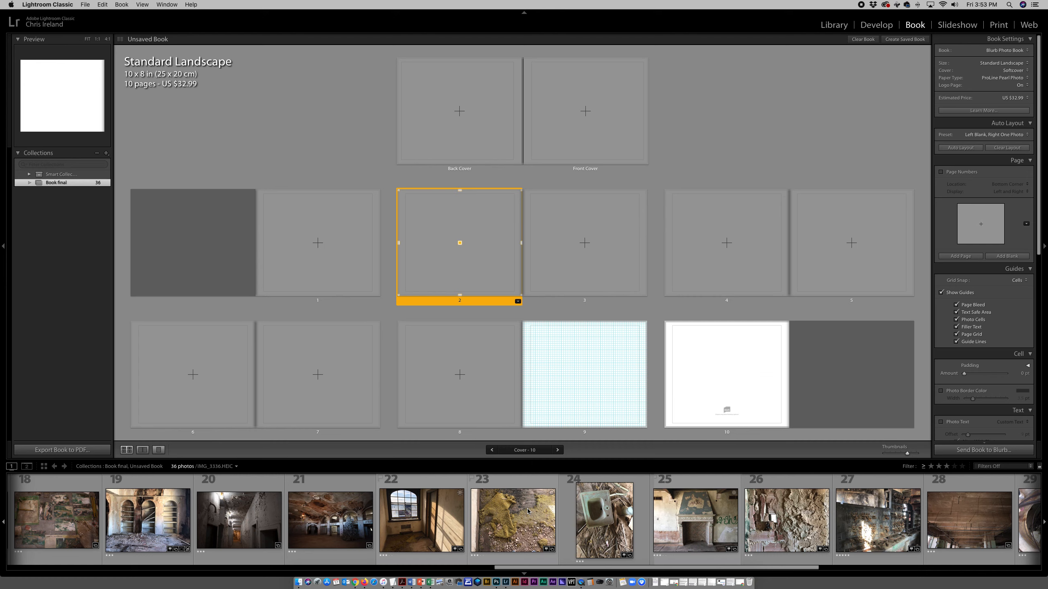
scroll(528, 511, left, 10)
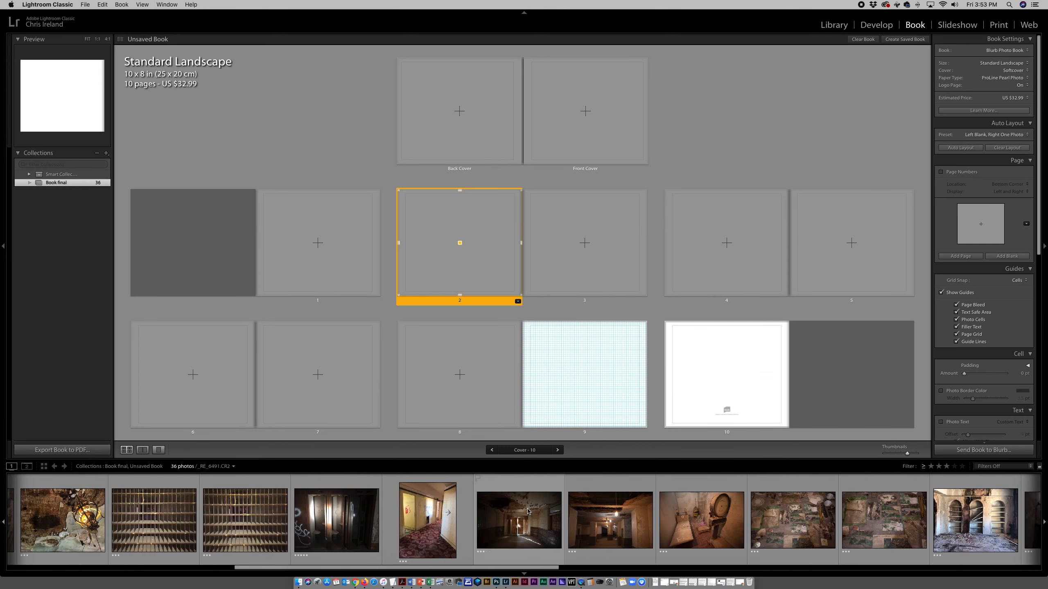
scroll(528, 511, left, 3)
scroll(527, 511, left, 3)
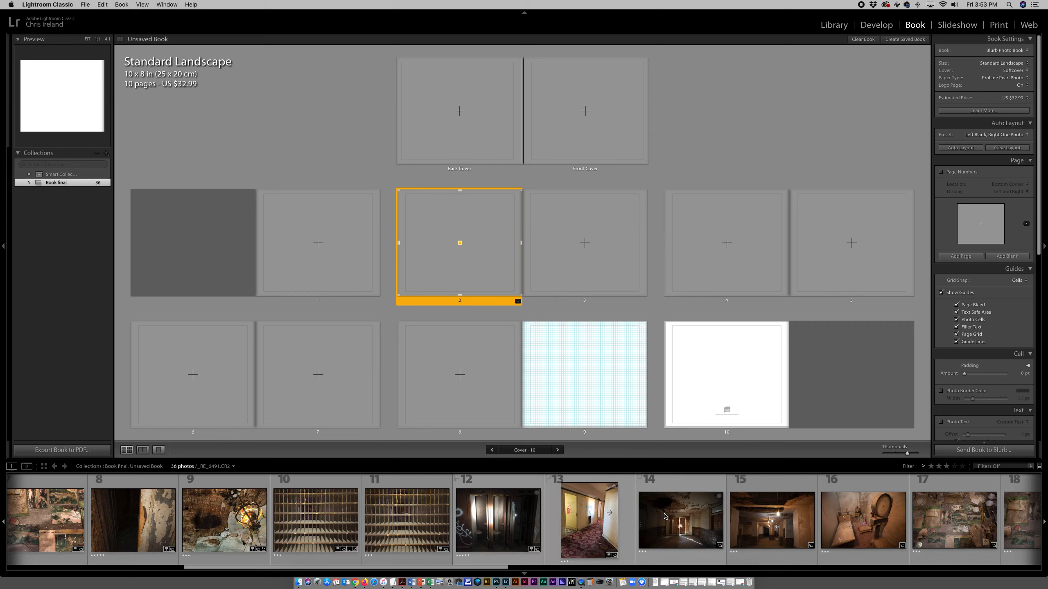
scroll(678, 521, right, 5)
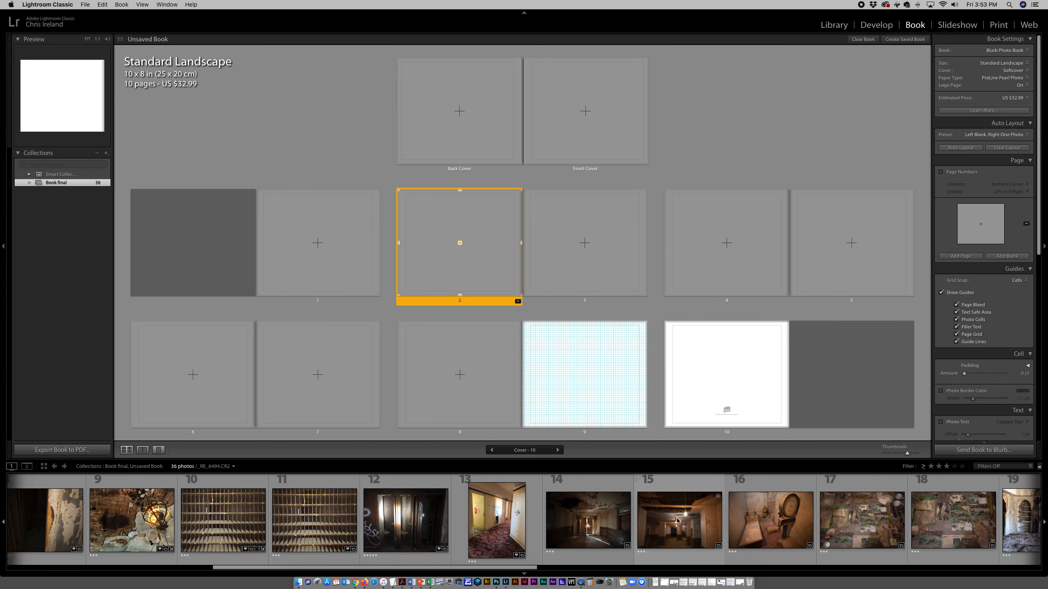
scroll(660, 523, left, 3)
drag(653, 524, 315, 227)
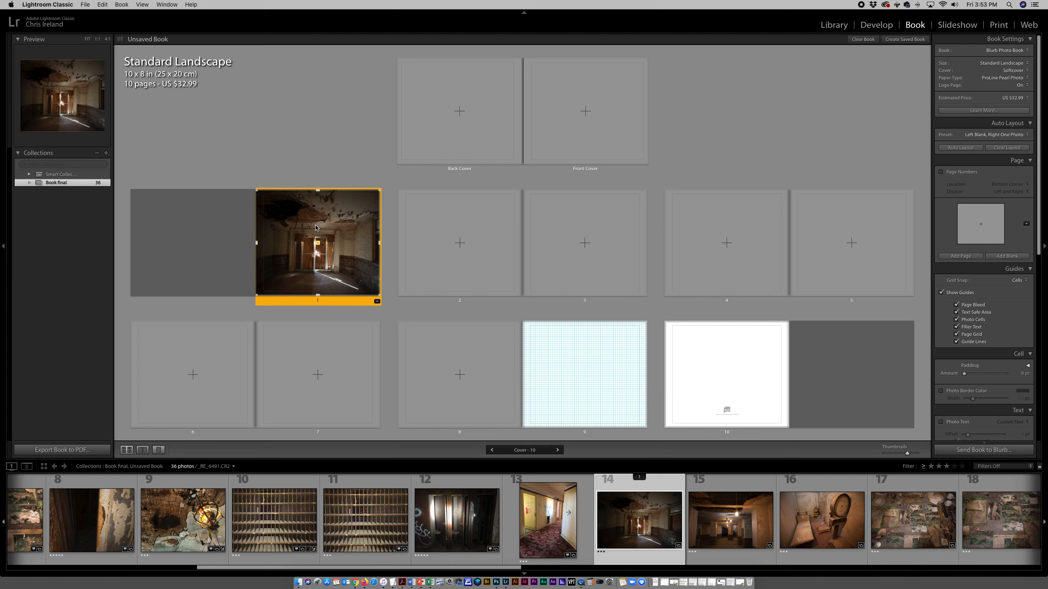
- Try the red-carpeted hallway photo on page 1 and put the dark room photo back
drag(540, 503, 304, 255)
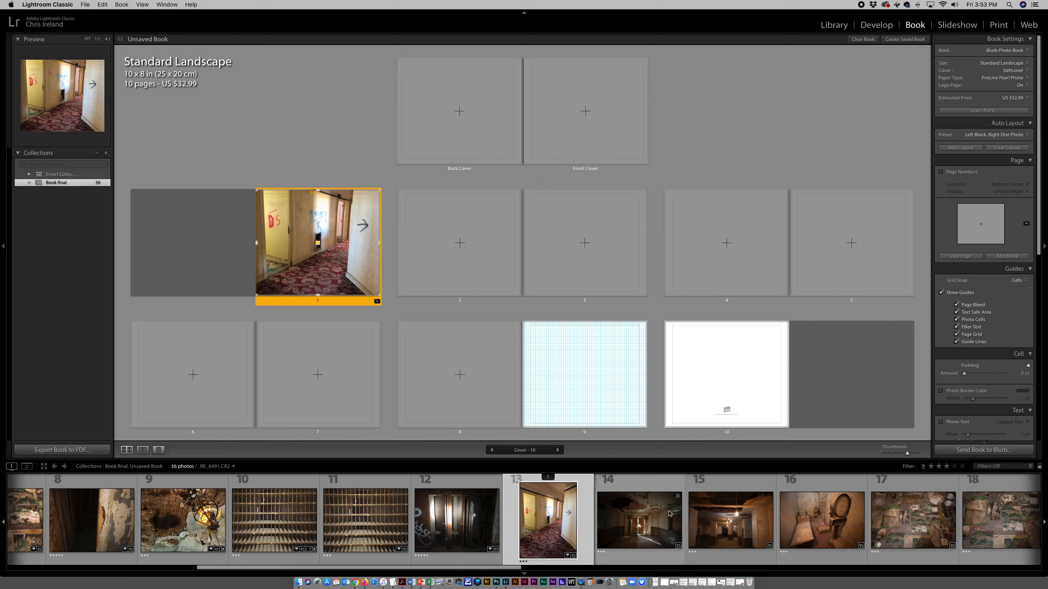
drag(671, 514, 312, 243)
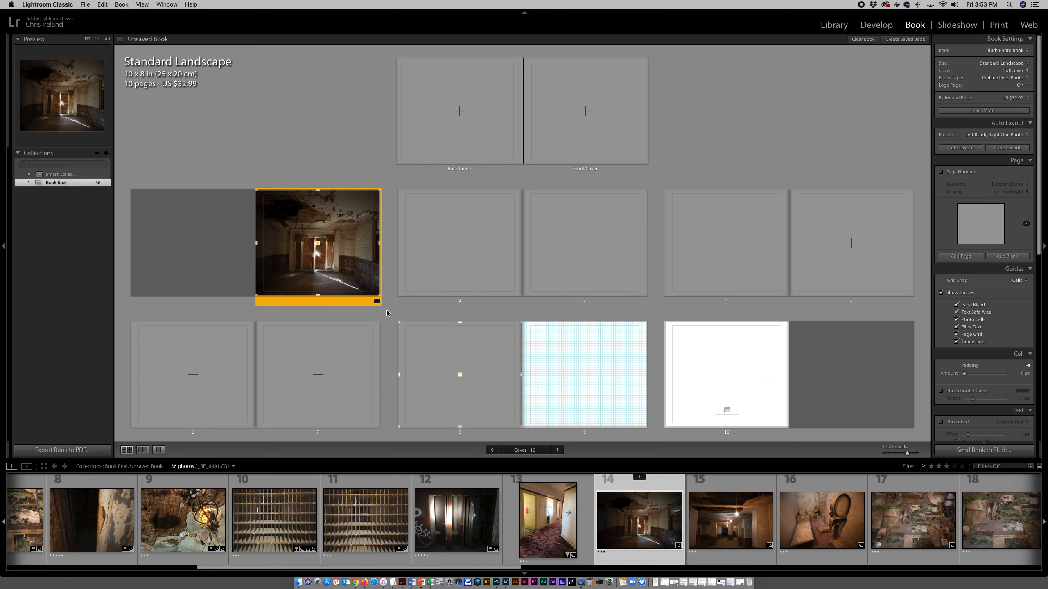
- Reframe the photo in its page 1 cell, trying zooms of 0% and 99% and settling on about 26%
click(336, 262)
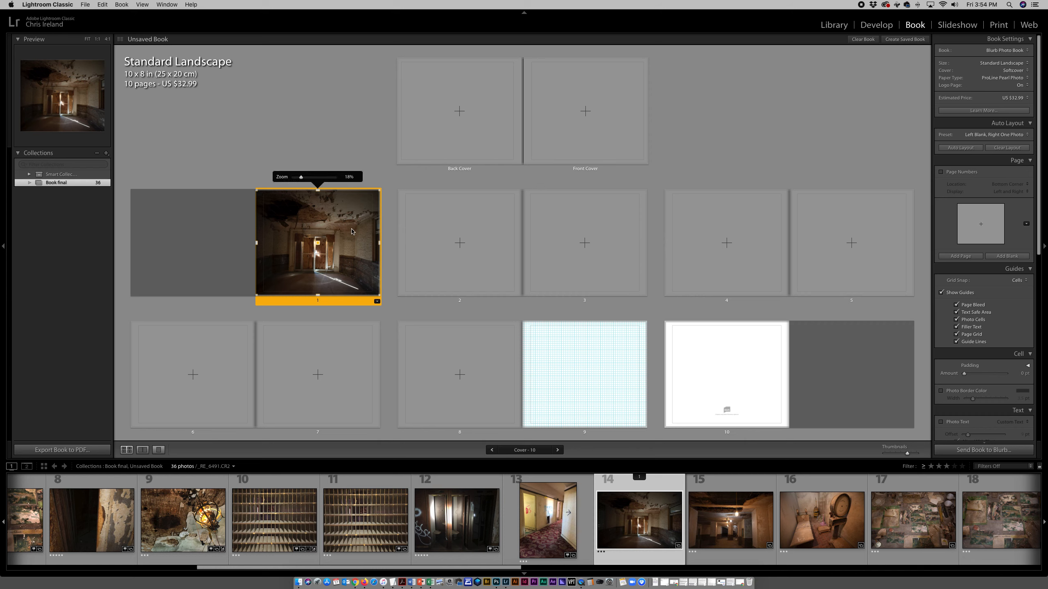
click(291, 178)
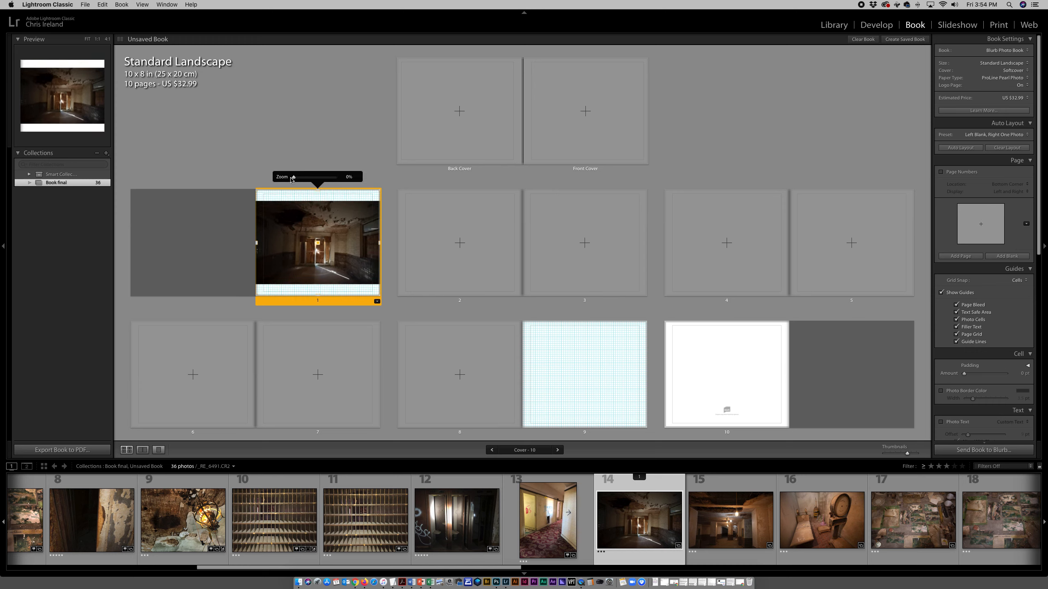
drag(291, 179, 334, 181)
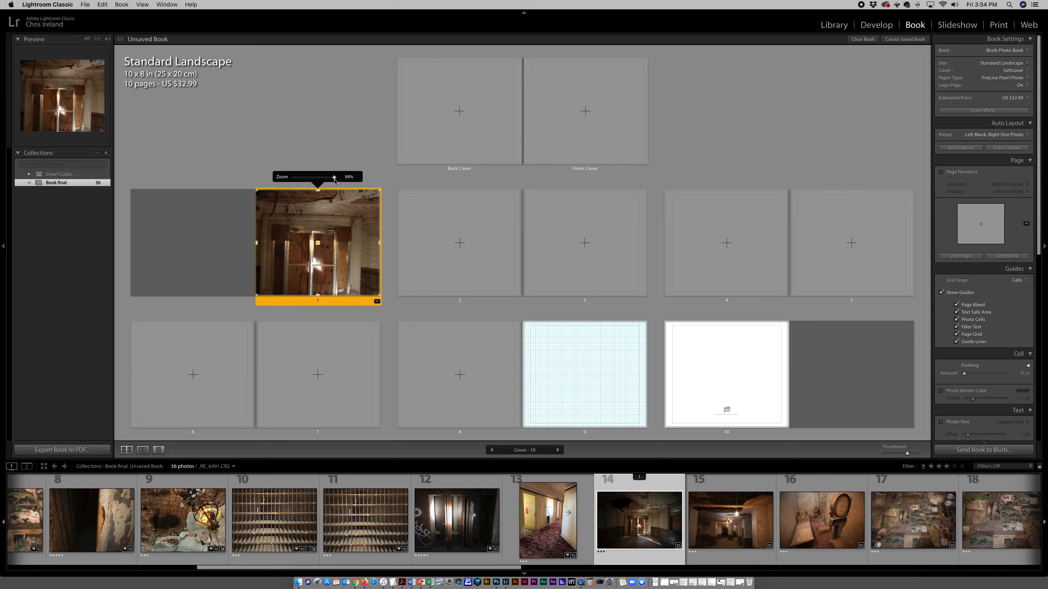
drag(347, 227, 350, 210)
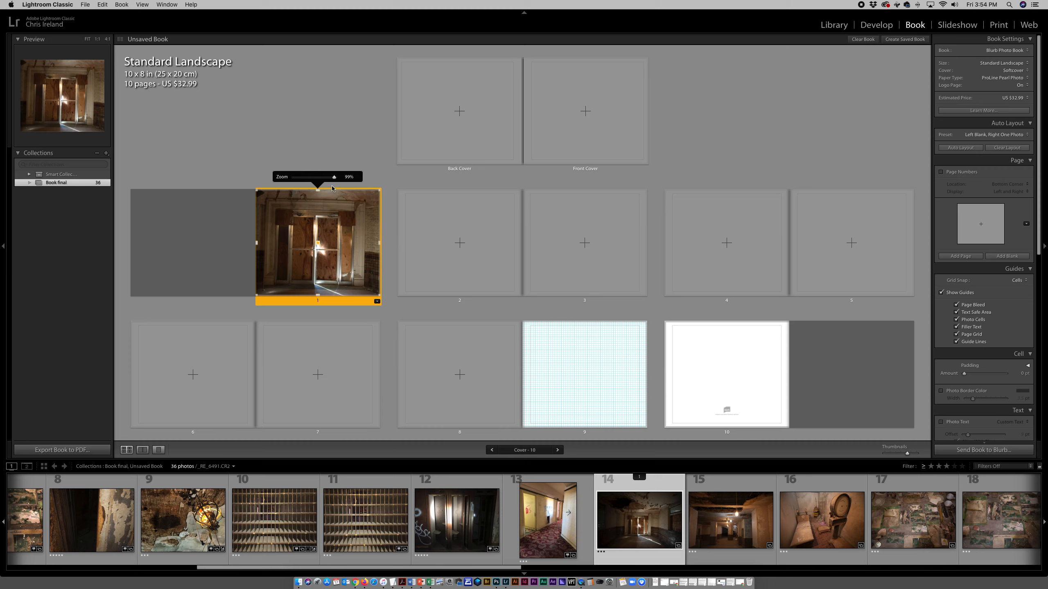
mouse_move(334, 177)
mouse_down()
mouse_move(304, 178)
mouse_move(334, 183)
mouse_up()
drag(336, 183, 310, 182)
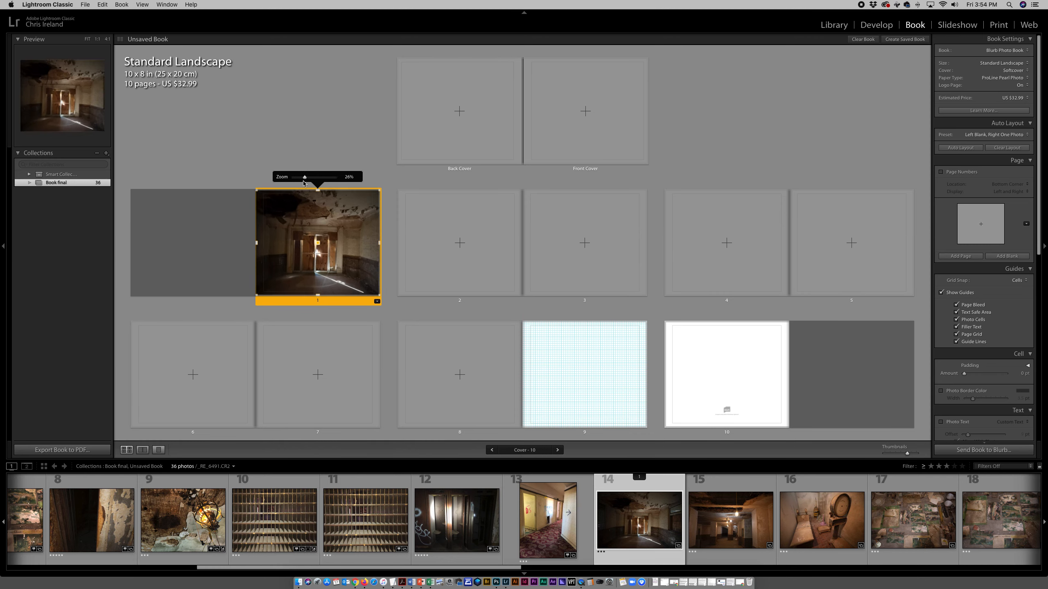
- Place photo 15, the lamp-lit basement, on page 2, photo 12 on page 3 and photo 17 on page 4
drag(749, 521, 491, 256)
drag(457, 520, 577, 256)
drag(823, 511, 744, 289)
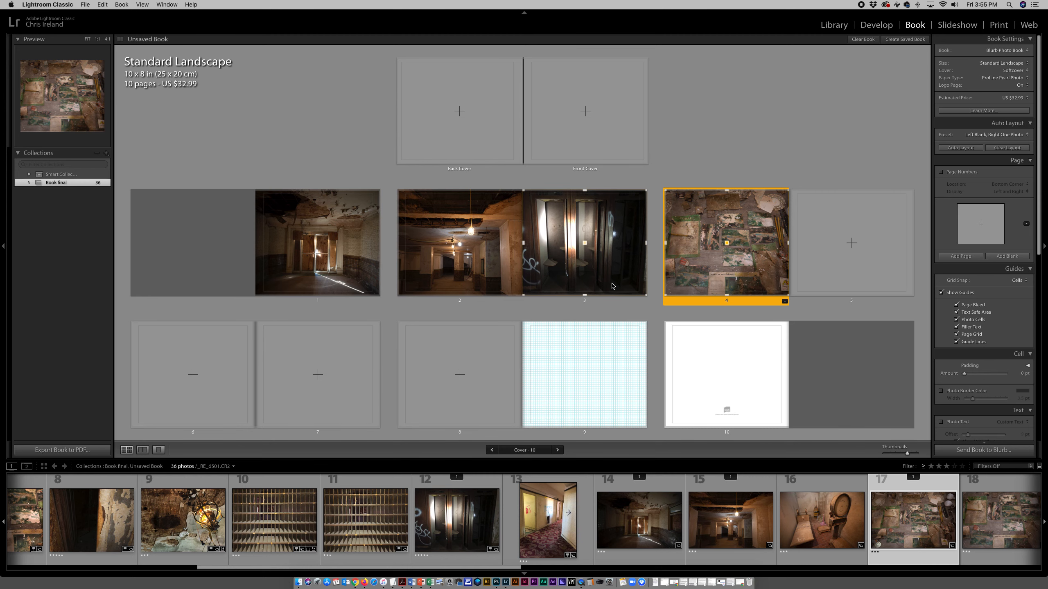
- Try one-photo layouts on page 3: white bands above and below the photo, and a white border all around
click(608, 271)
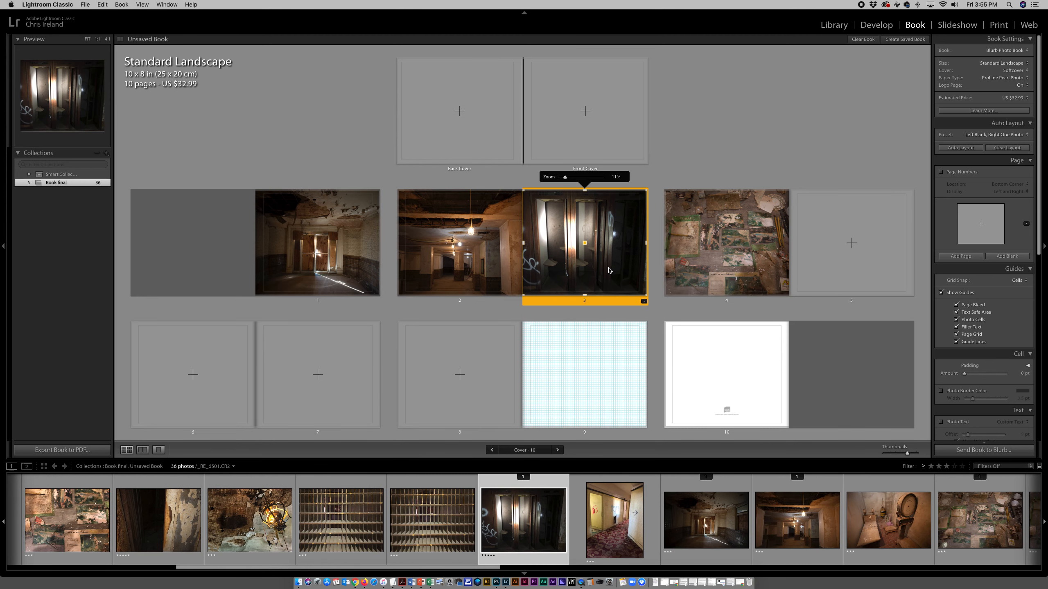
click(643, 302)
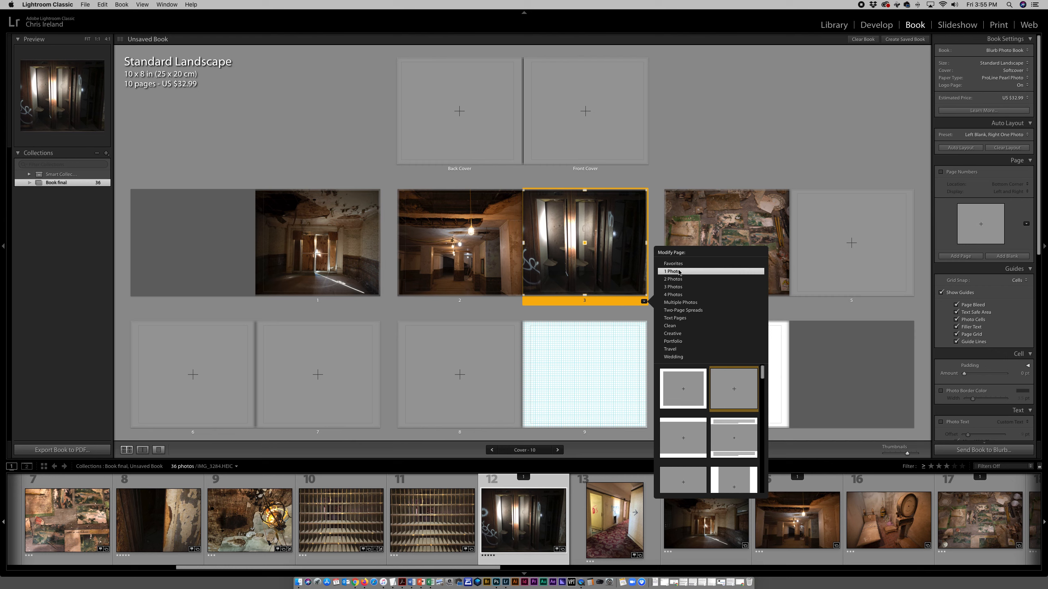
scroll(699, 389, down, 3)
scroll(699, 390, down, 3)
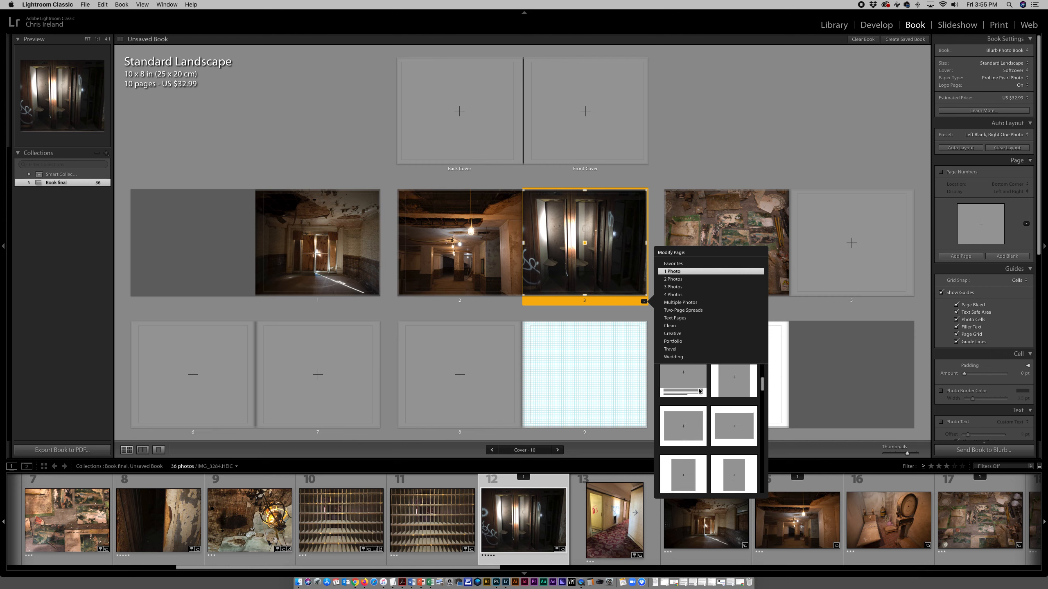
scroll(693, 380, down, 2)
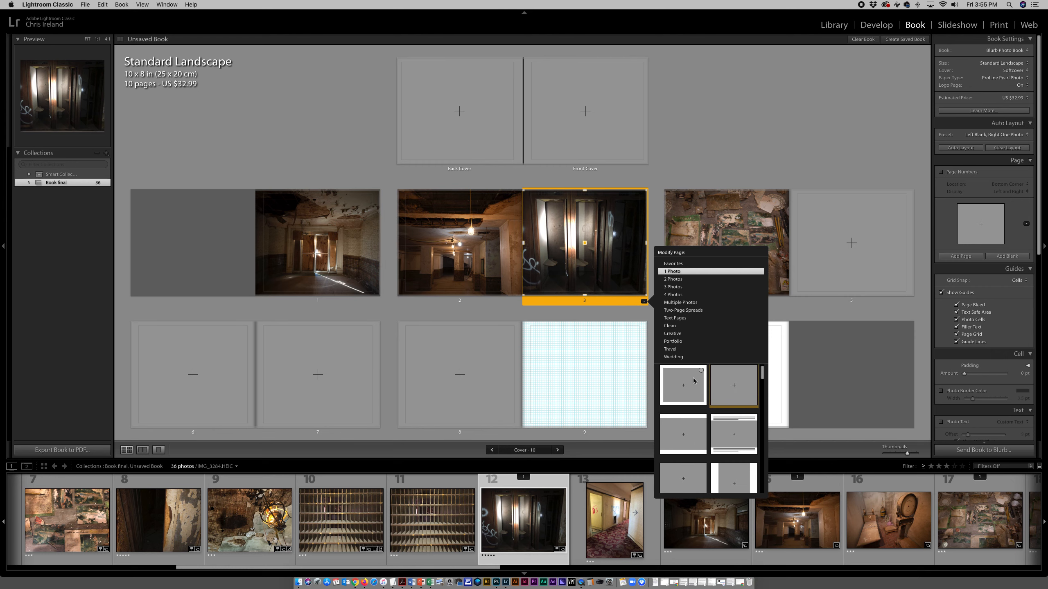
click(692, 443)
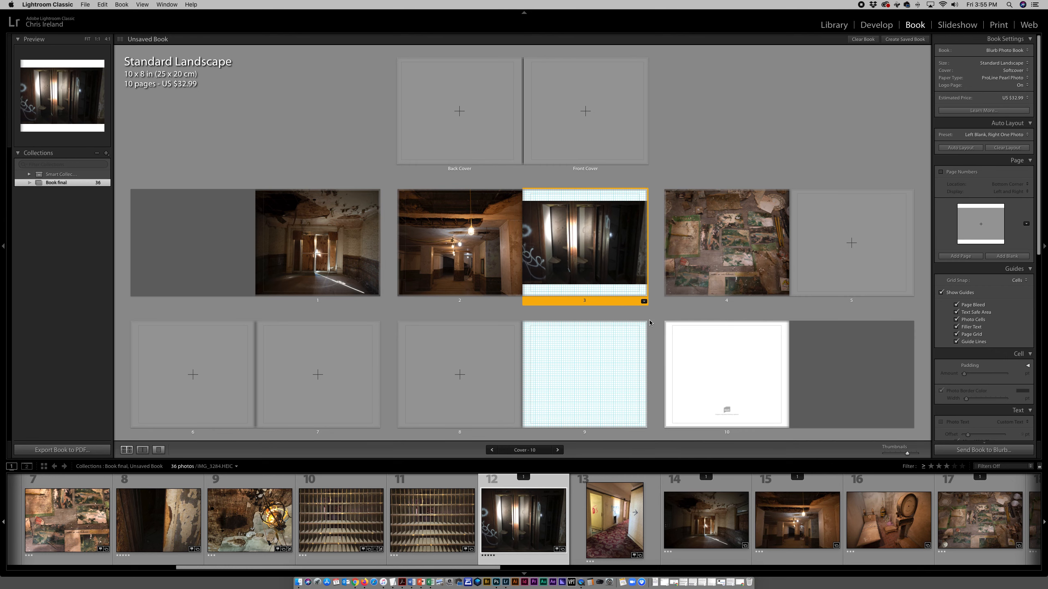
click(643, 301)
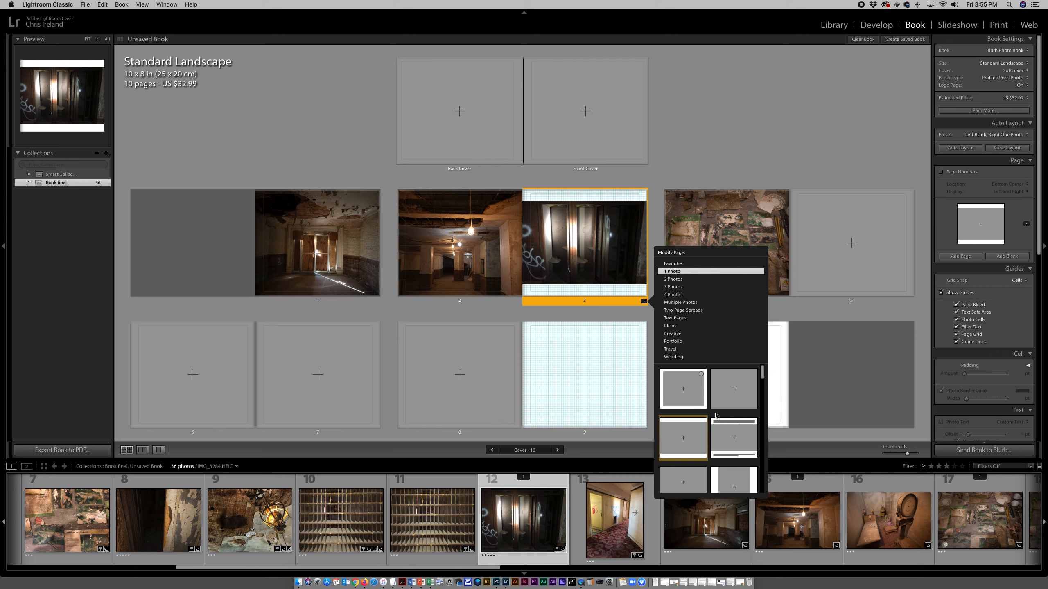
click(694, 403)
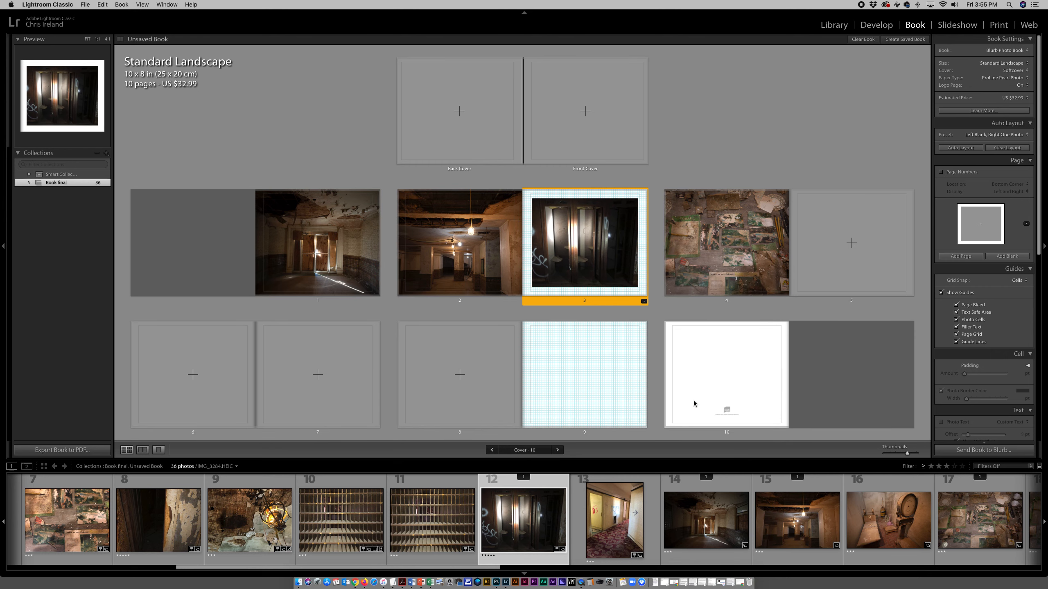
- Give page 3 a one-photo layout with a narrow text column to the left of the photo
click(644, 302)
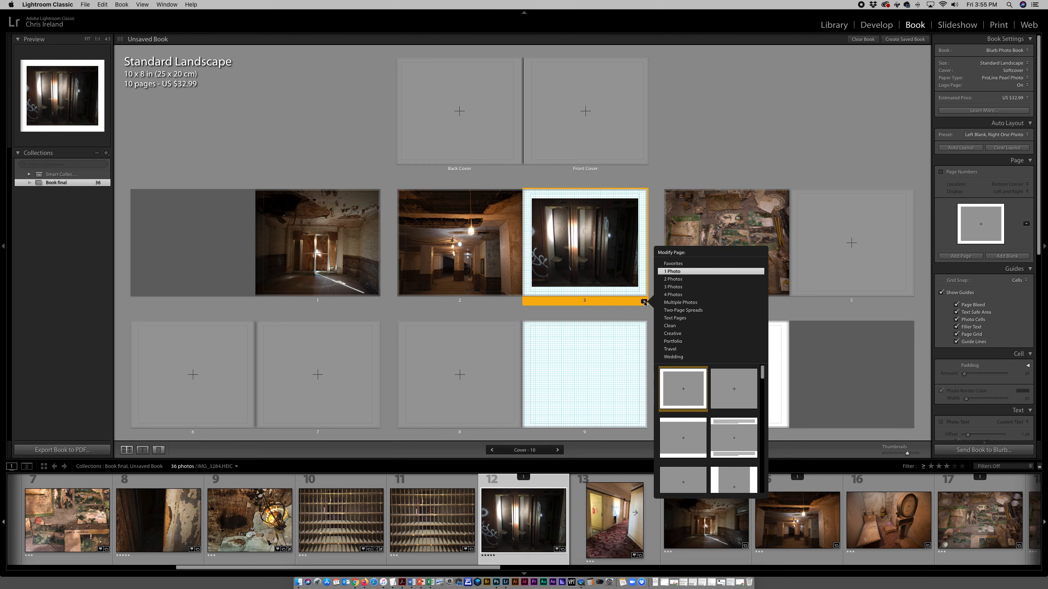
scroll(716, 384, down, 10)
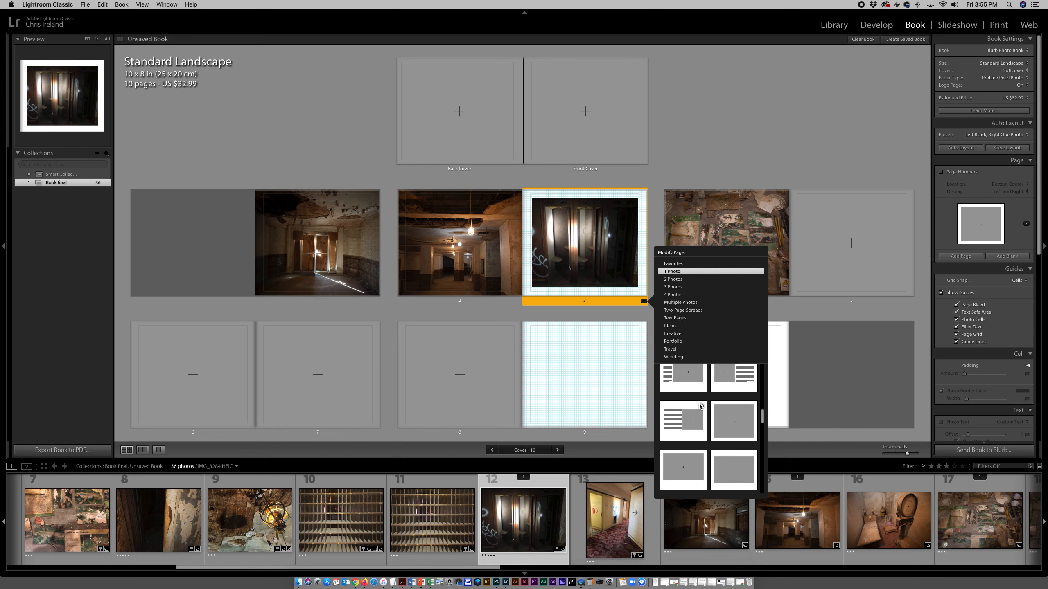
scroll(700, 404, up, 3)
scroll(700, 404, down, 2)
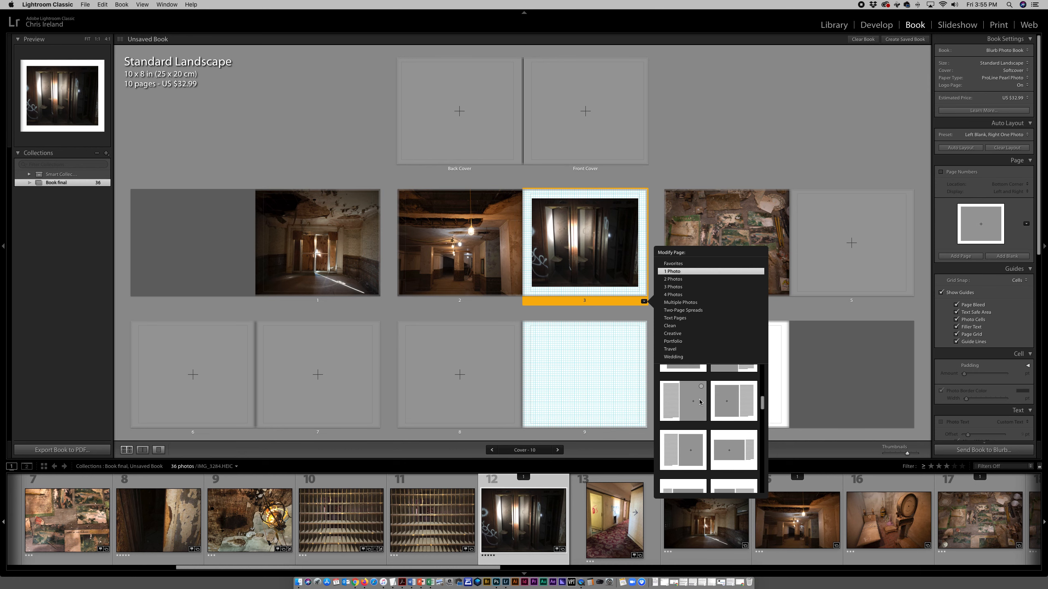
click(694, 445)
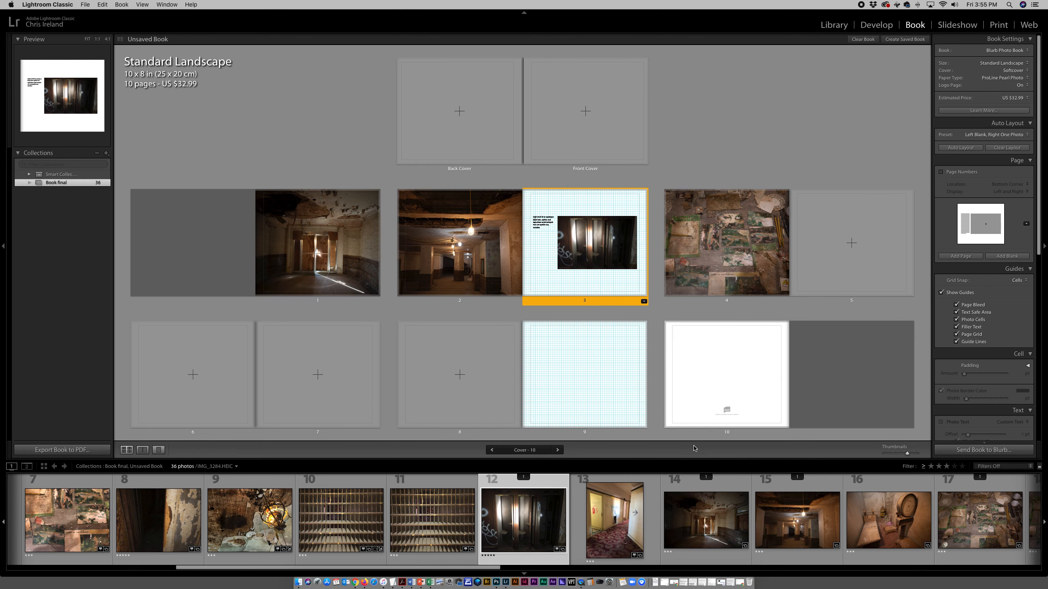
- Write "To describe in the image . I am just typing this example. You can go ahead." in page 3's text cell, using the spread view
click(542, 229)
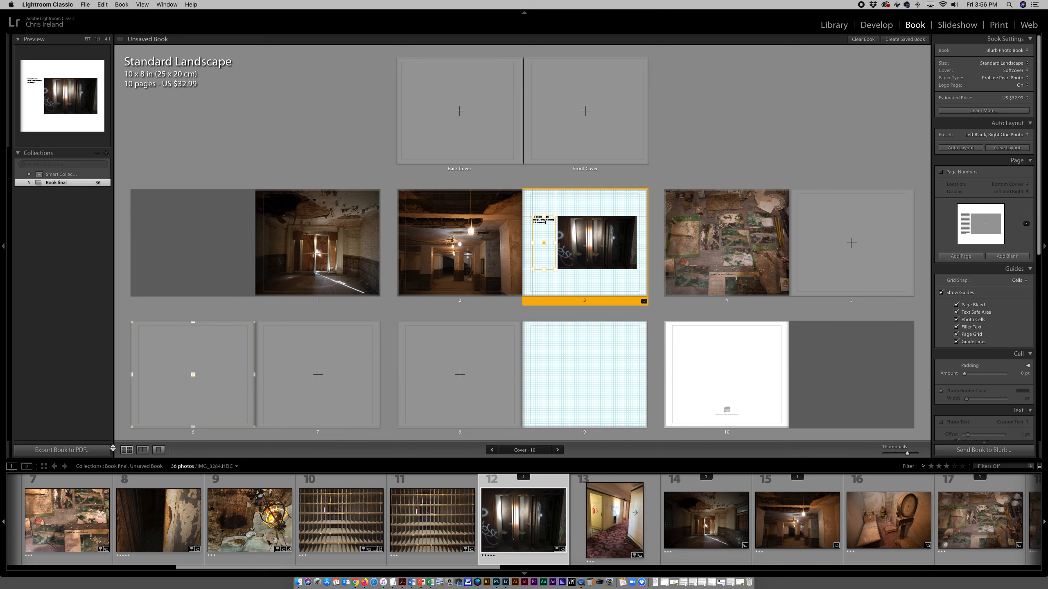
click(145, 451)
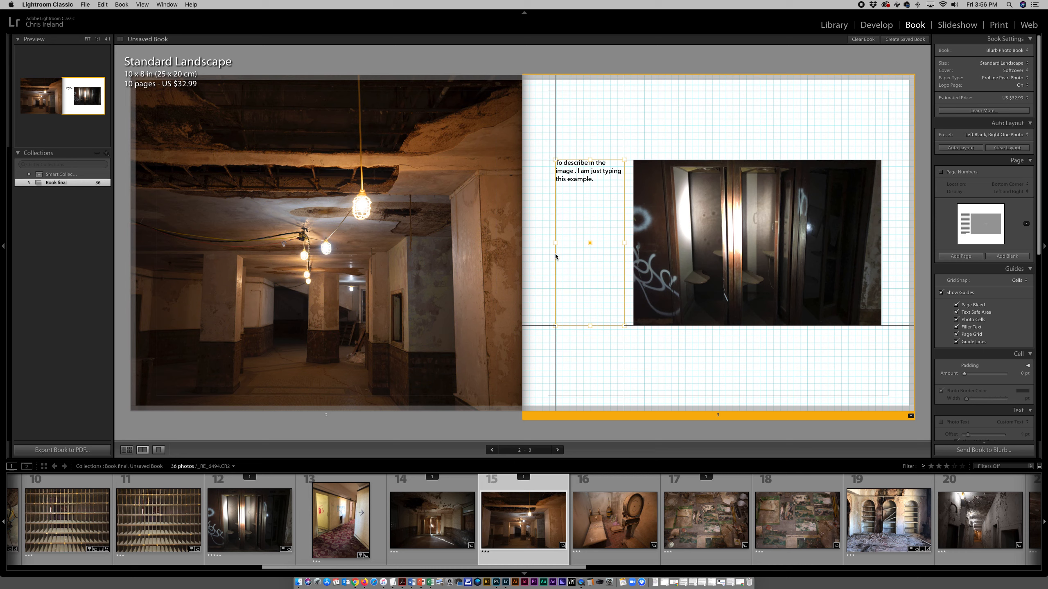
click(159, 451)
click(143, 450)
text(ou can go)
text( ahead)
- Set all of page 3's text to 16 pt and return to the multi-page view, selecting the page 4 photo
drag(585, 188, 555, 162)
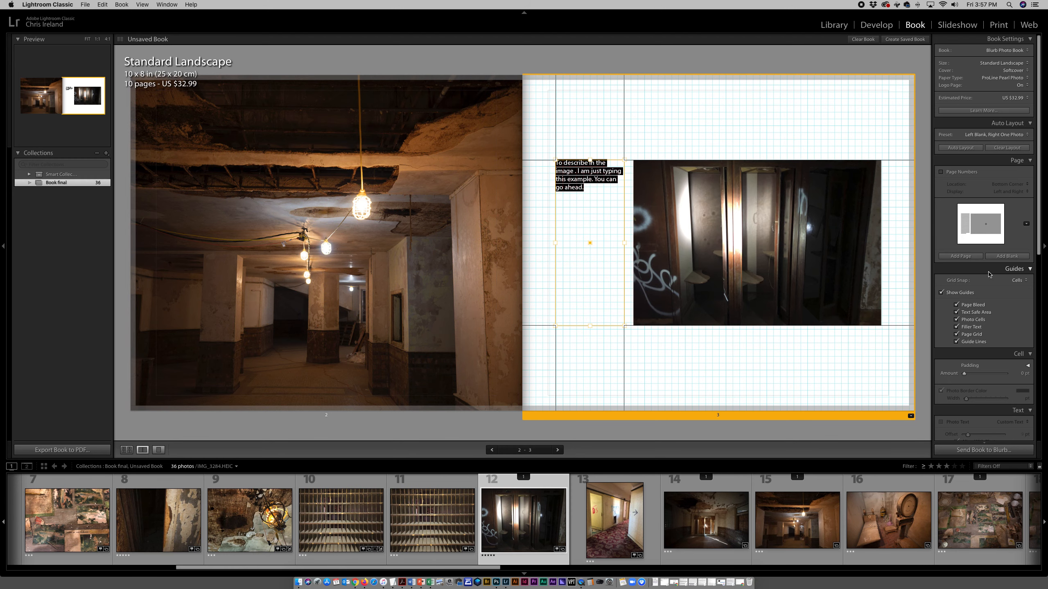
scroll(988, 274, down, 8)
scroll(988, 274, down, 3)
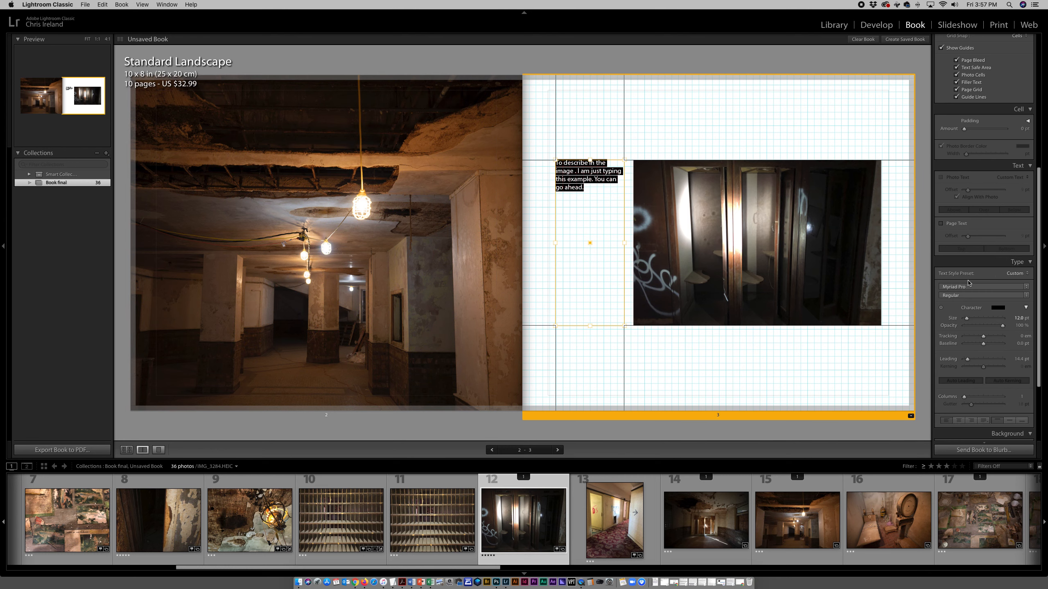
drag(966, 317, 968, 320)
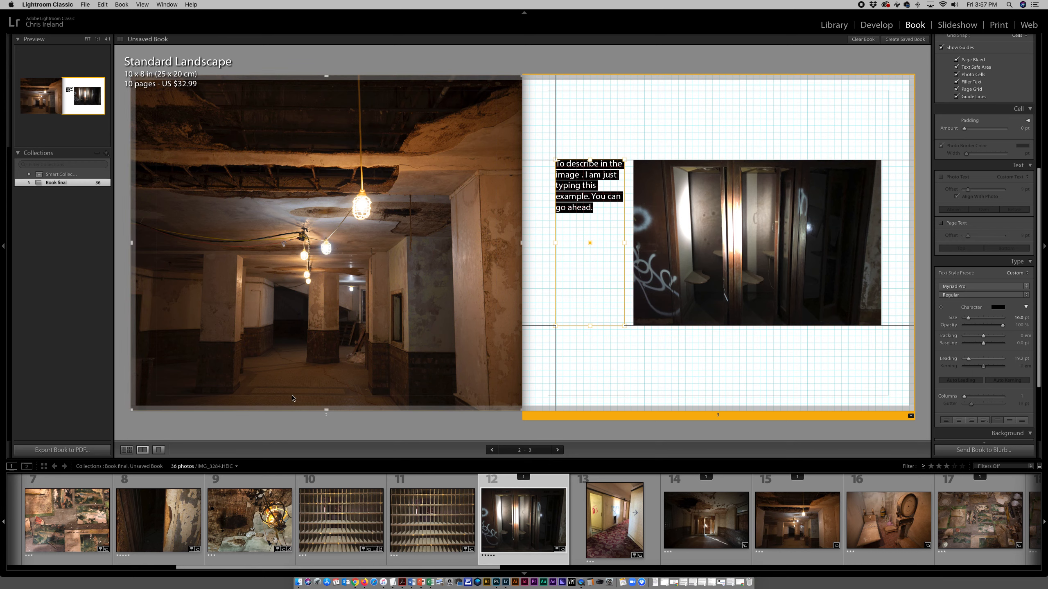
click(126, 449)
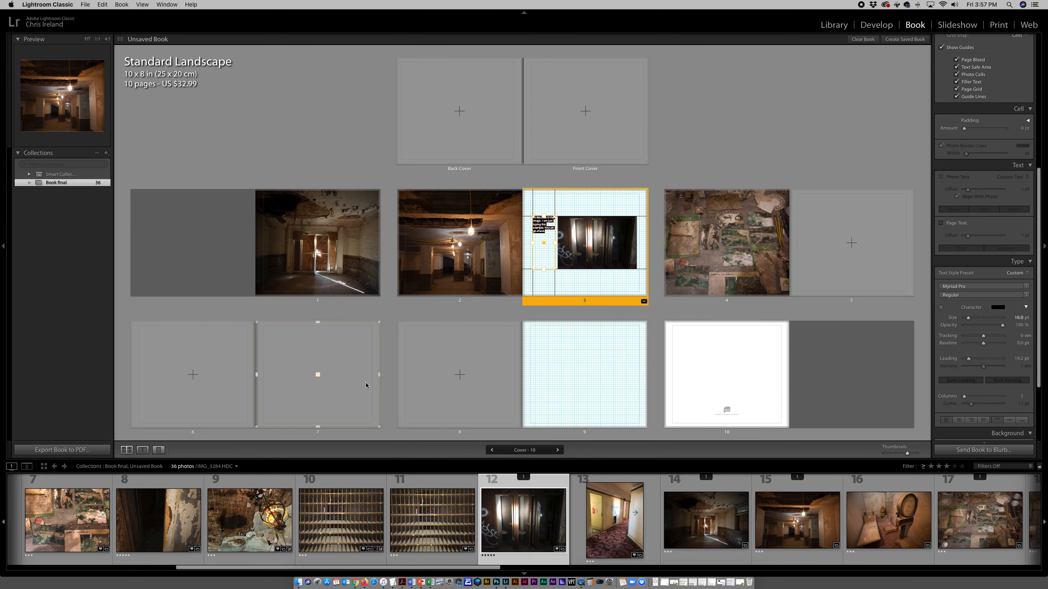
click(687, 268)
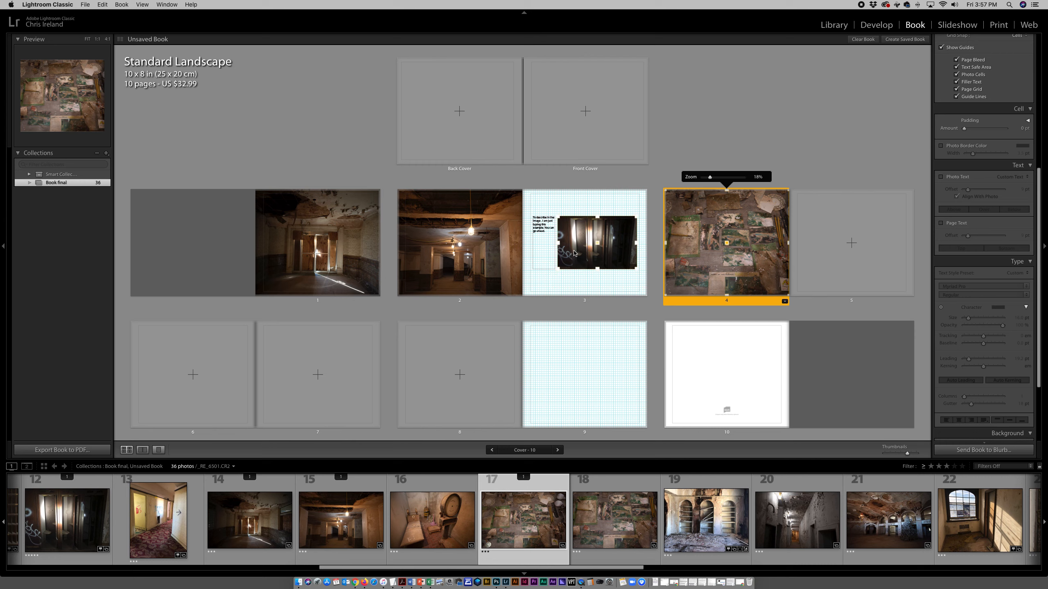
- Change page 3 to a two-photo layout with two wide cells stacked one above the other
click(624, 286)
click(643, 302)
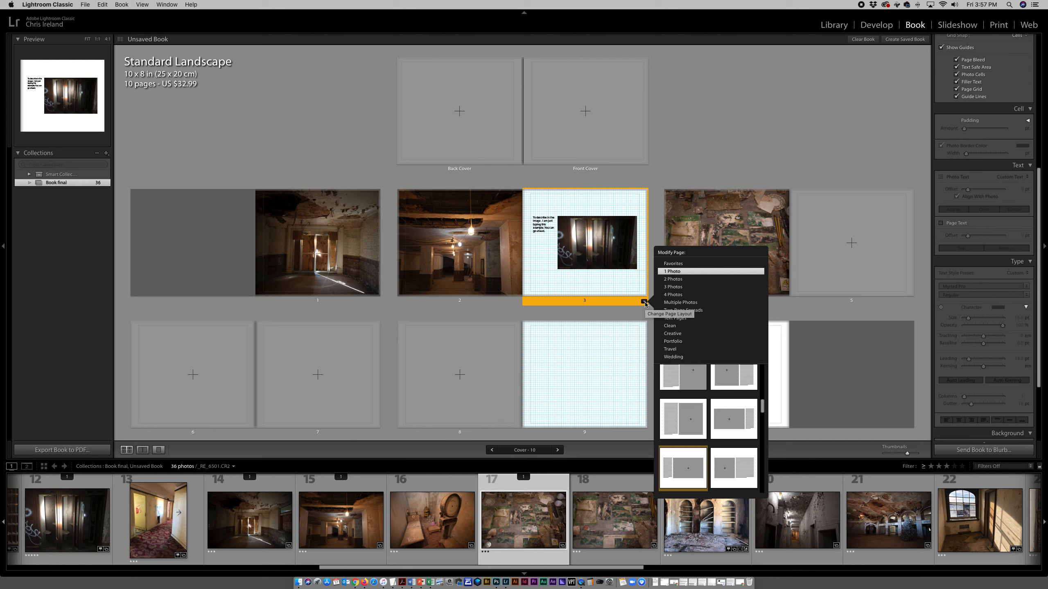
click(677, 280)
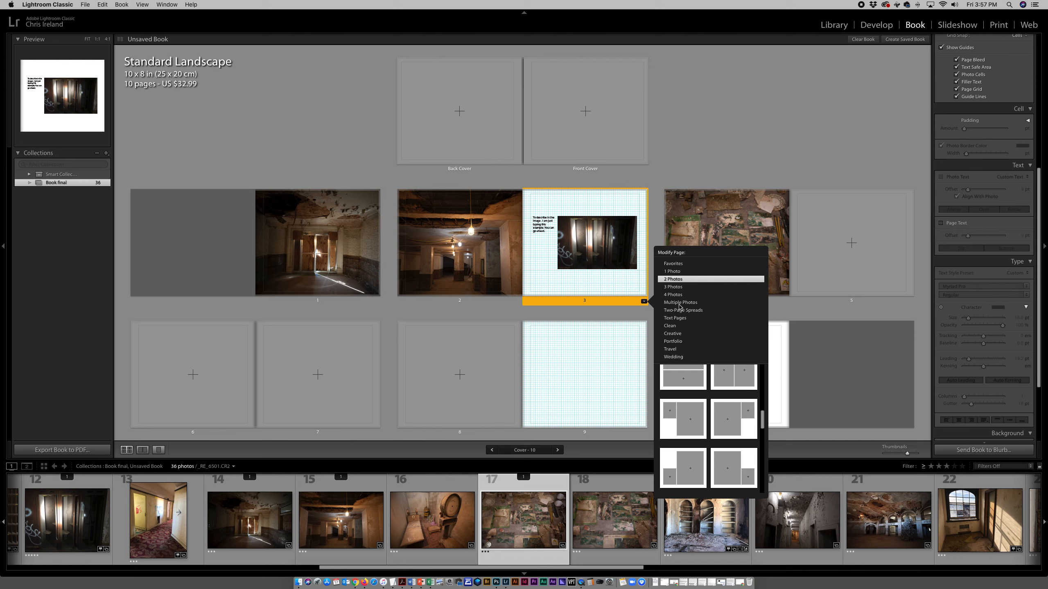
click(700, 383)
- Put the photo of the chair in page 3's upper cell and the peeling-floor photo in the lower cell
click(616, 219)
drag(873, 519, 614, 231)
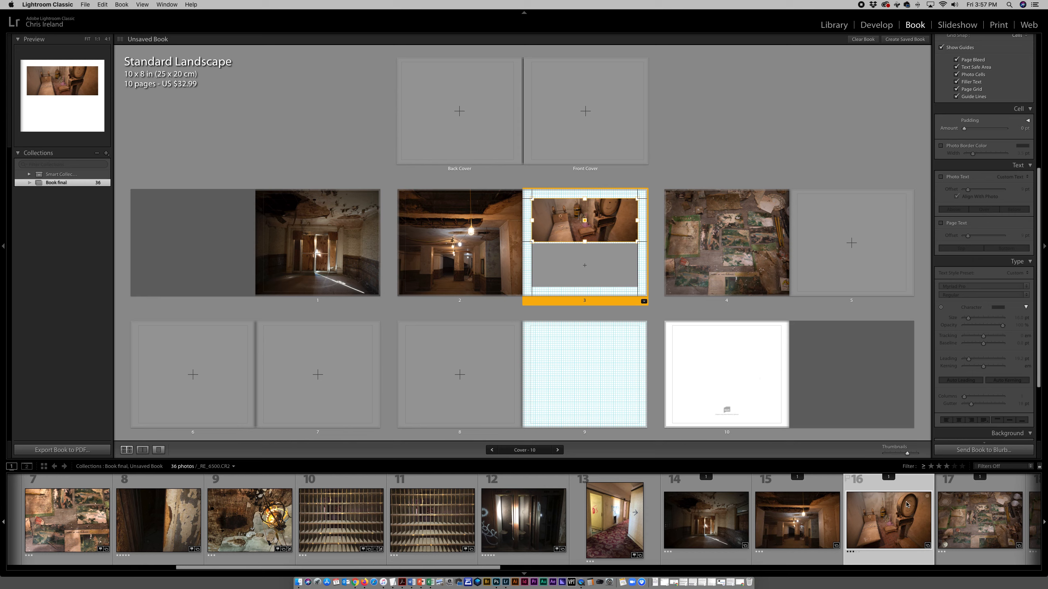
drag(966, 520, 610, 264)
- Narrow page 3's upper cell from its right edge and its lower cell from its left edge, to about two-thirds width
click(611, 219)
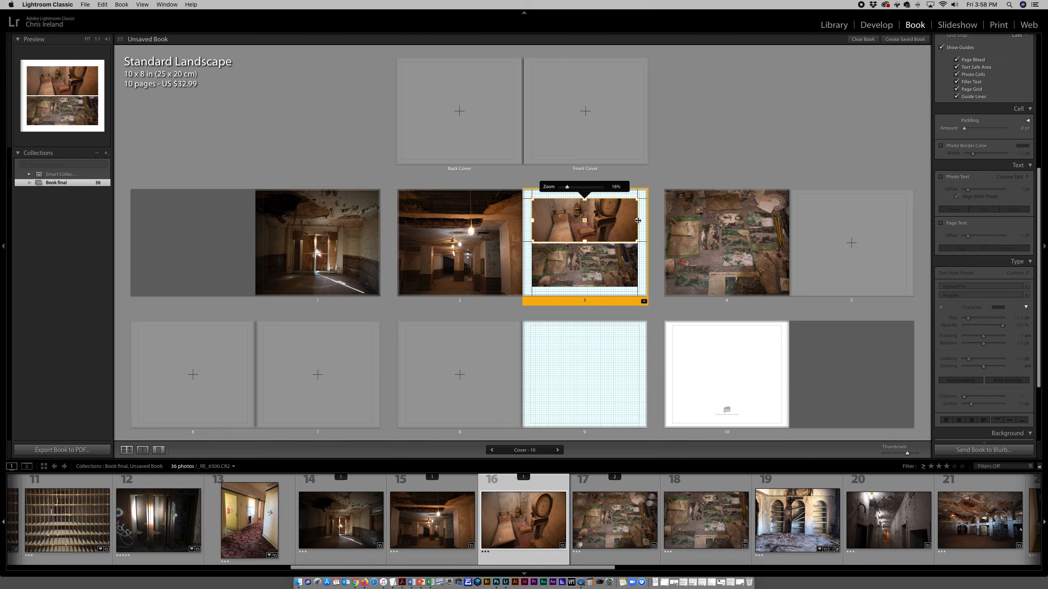
drag(637, 220, 600, 241)
click(557, 222)
click(585, 263)
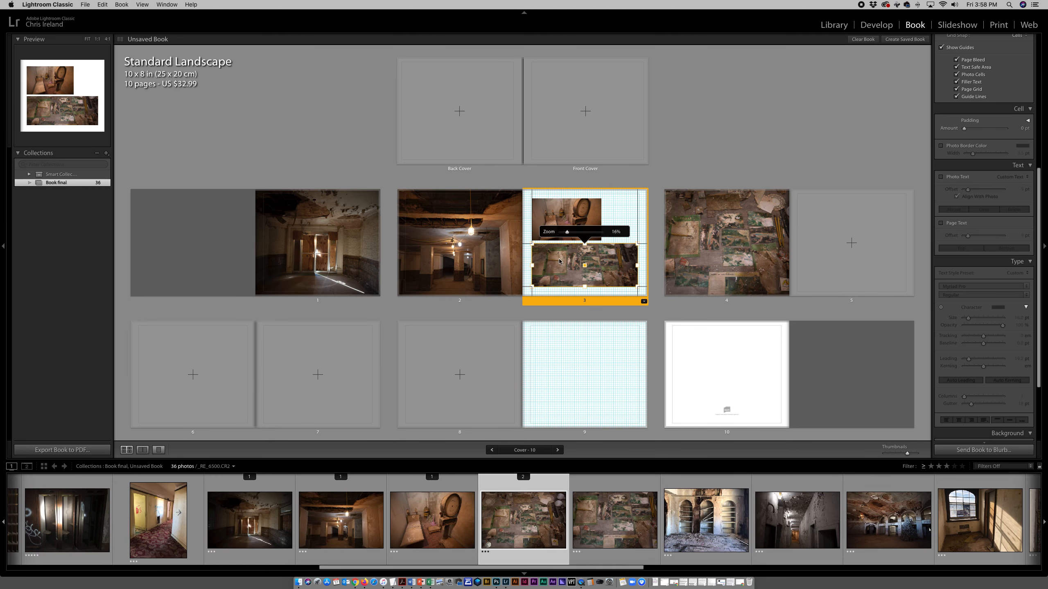
drag(532, 266, 568, 265)
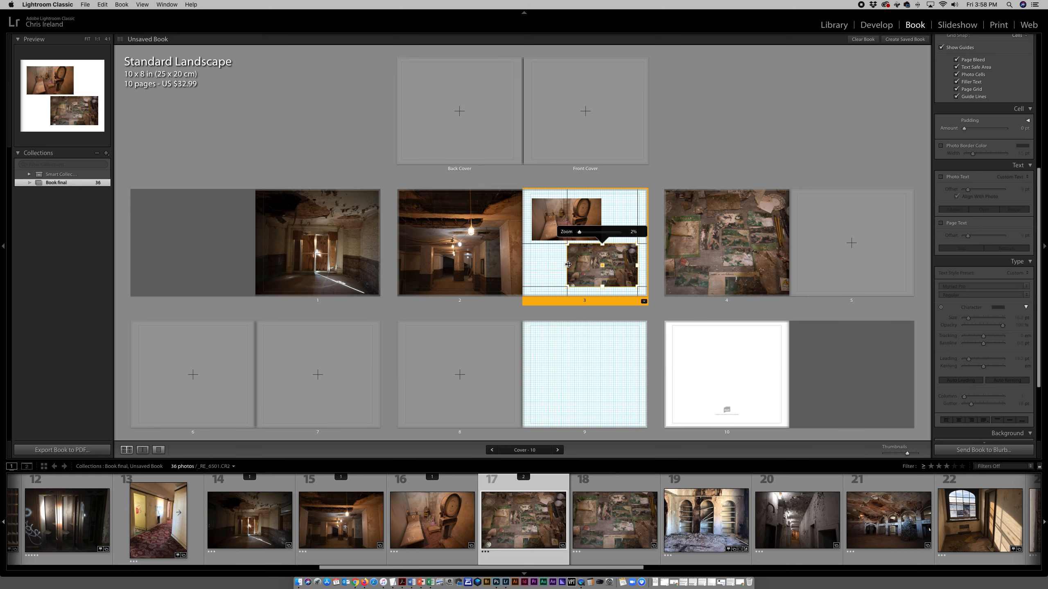
- Move page 3's upper photo cell to the page's right margin and align the lower cell's left edge with it
click(587, 216)
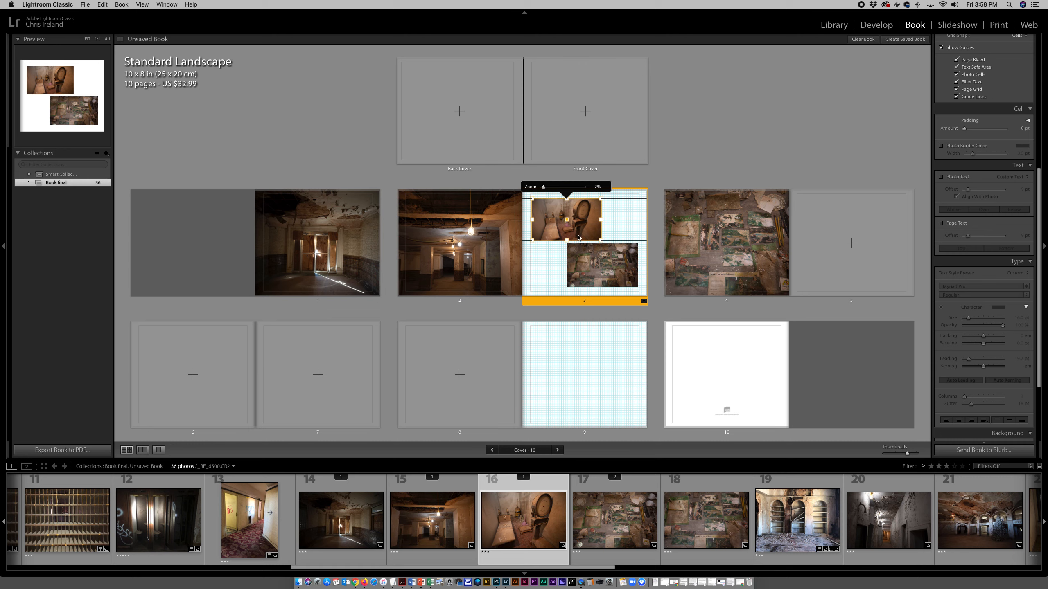
click(643, 302)
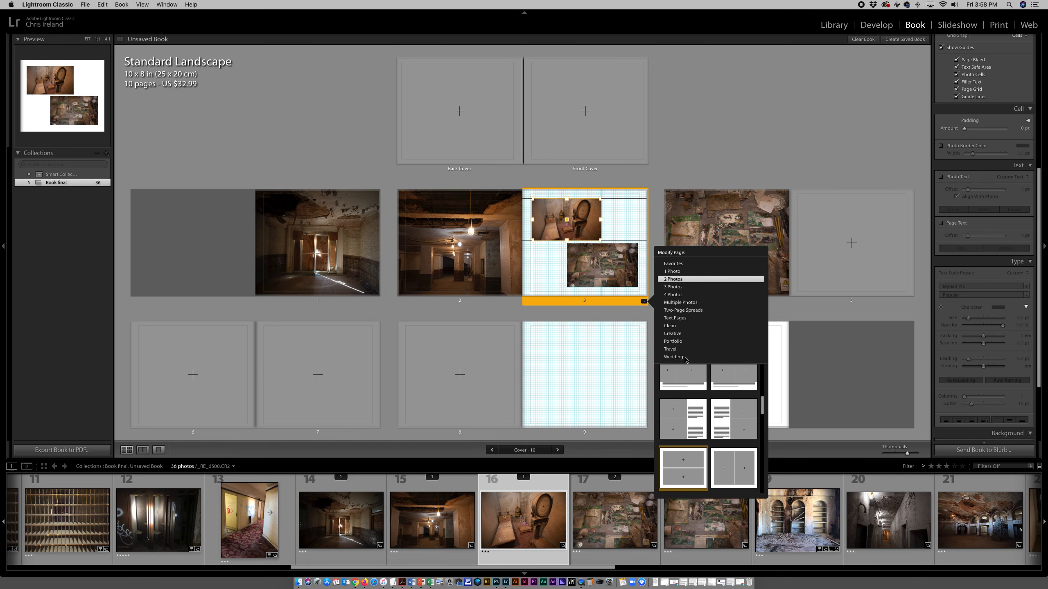
click(609, 228)
click(578, 223)
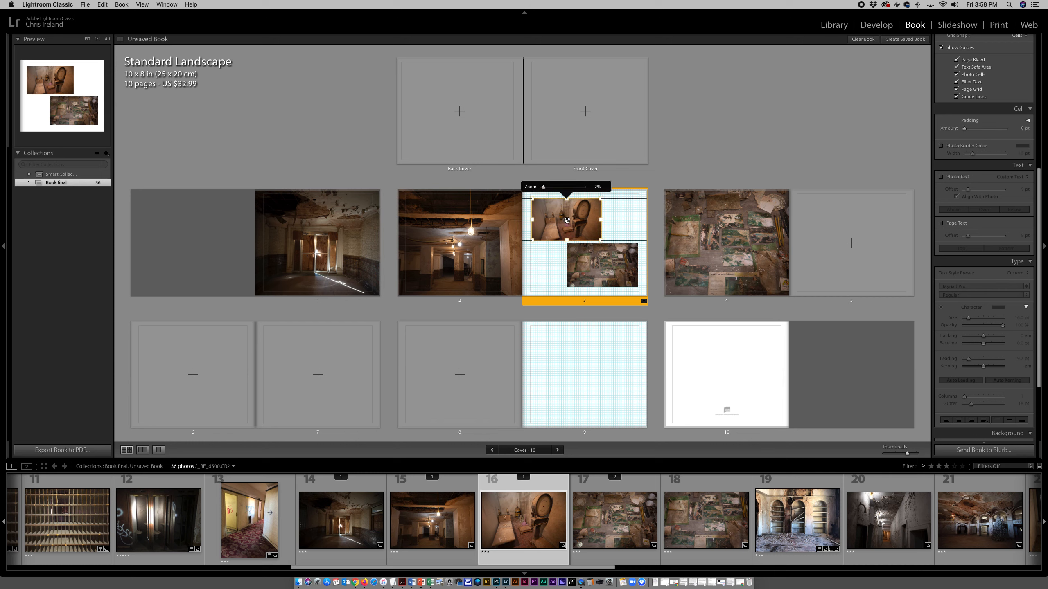
drag(567, 228, 604, 221)
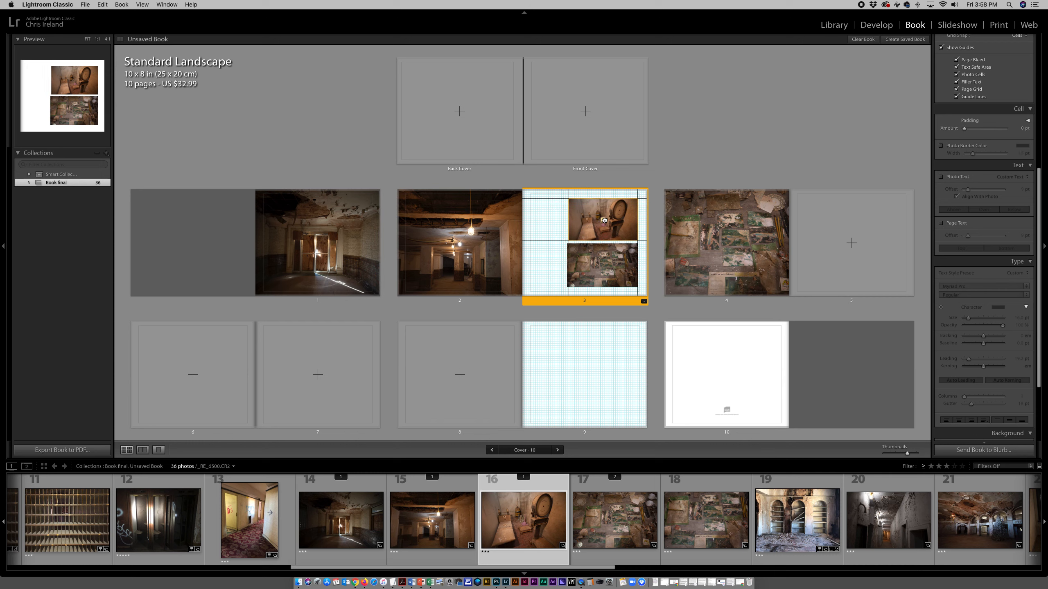
click(602, 265)
drag(569, 264, 570, 264)
click(557, 223)
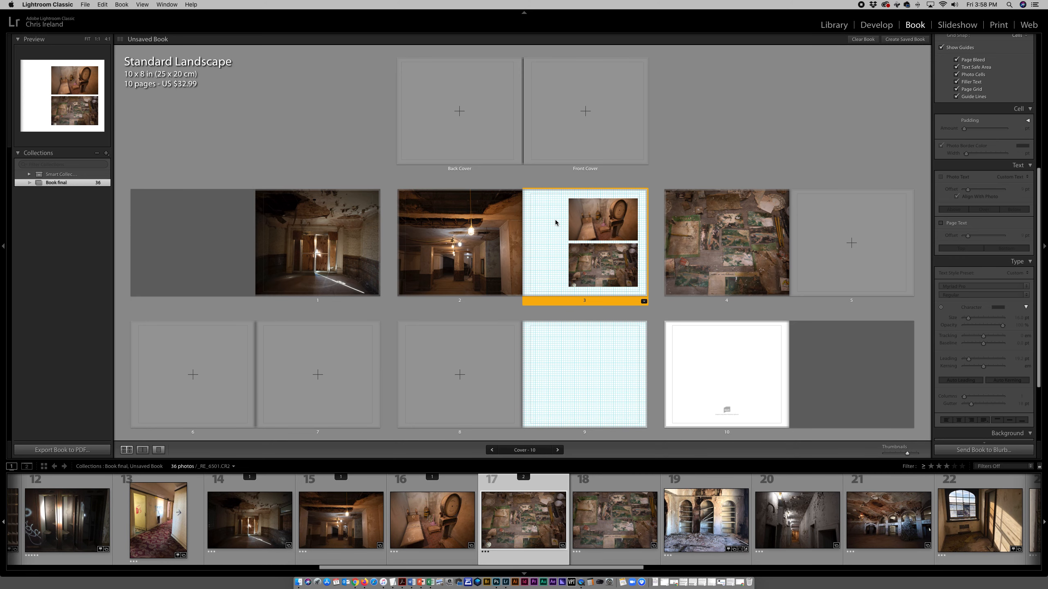
- Add a photo cell to page 3 and size it as a tall column left of the two photos, spanning their full height
right_click(540, 241)
mouse_move(545, 243)
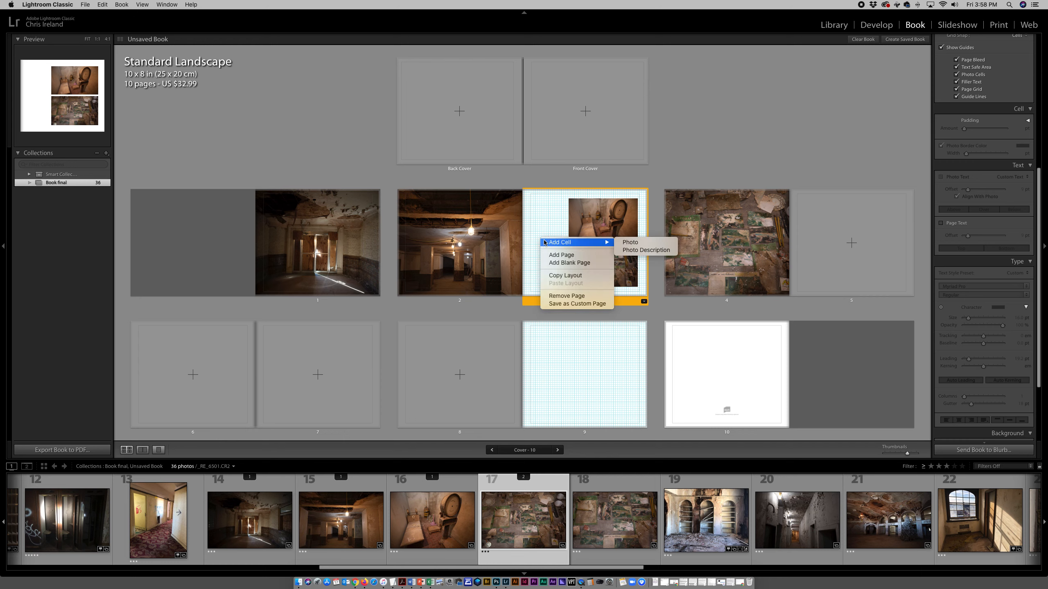
click(630, 242)
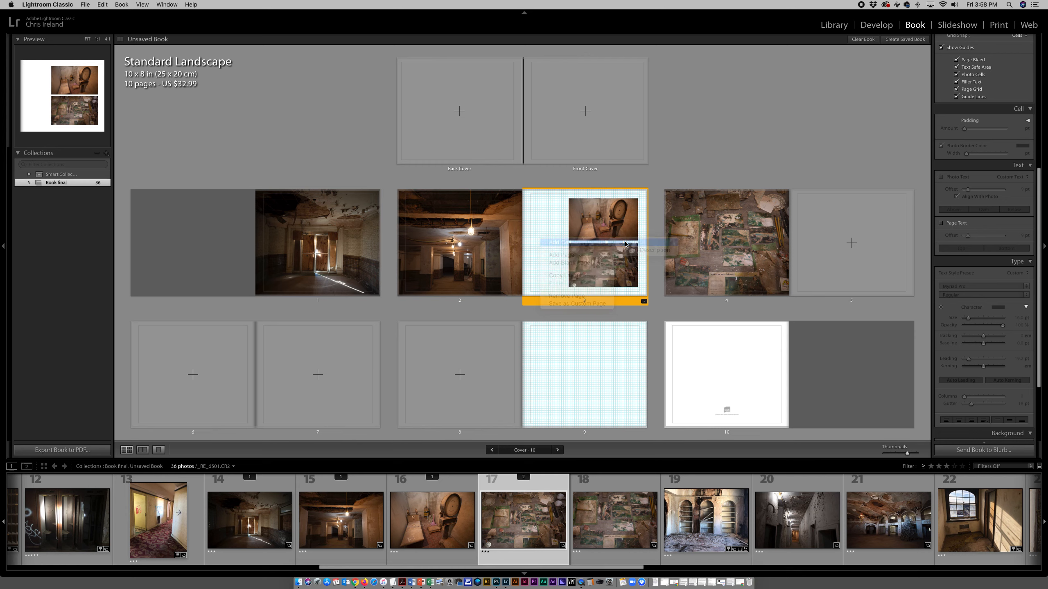
drag(556, 238, 556, 200)
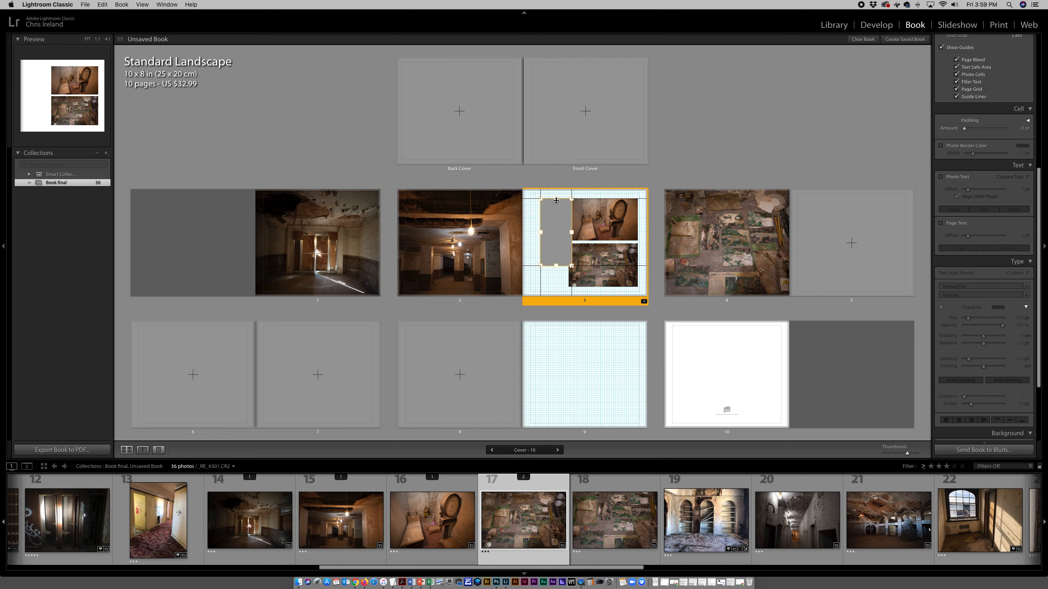
drag(556, 266, 555, 283)
drag(540, 243, 565, 244)
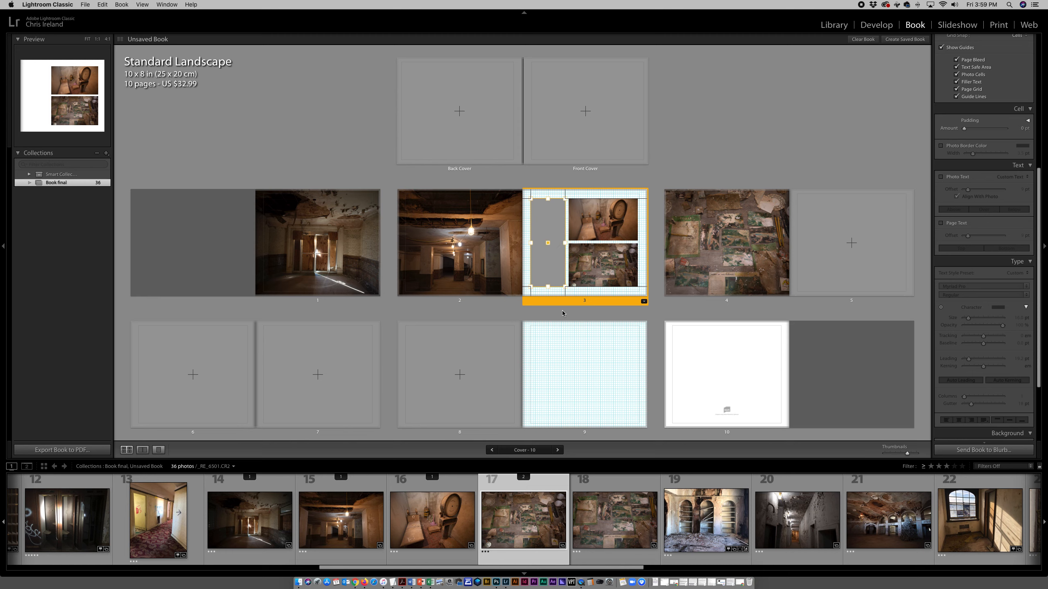
- Place the portrait-format photo of the carpeted hallway in page 3's new tall cell
scroll(440, 501, left, 2)
drag(194, 524, 554, 259)
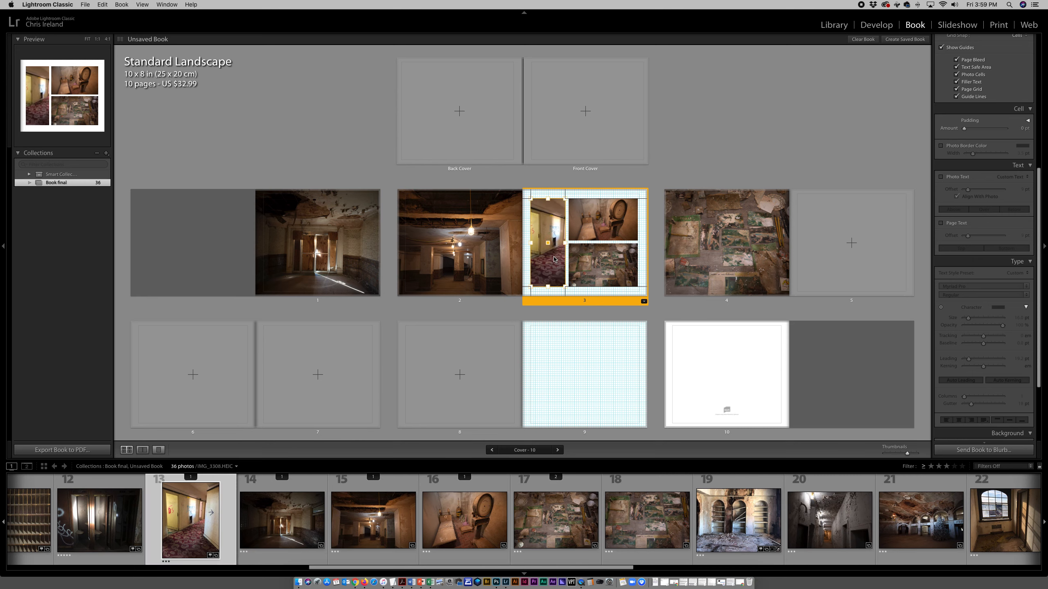
click(555, 260)
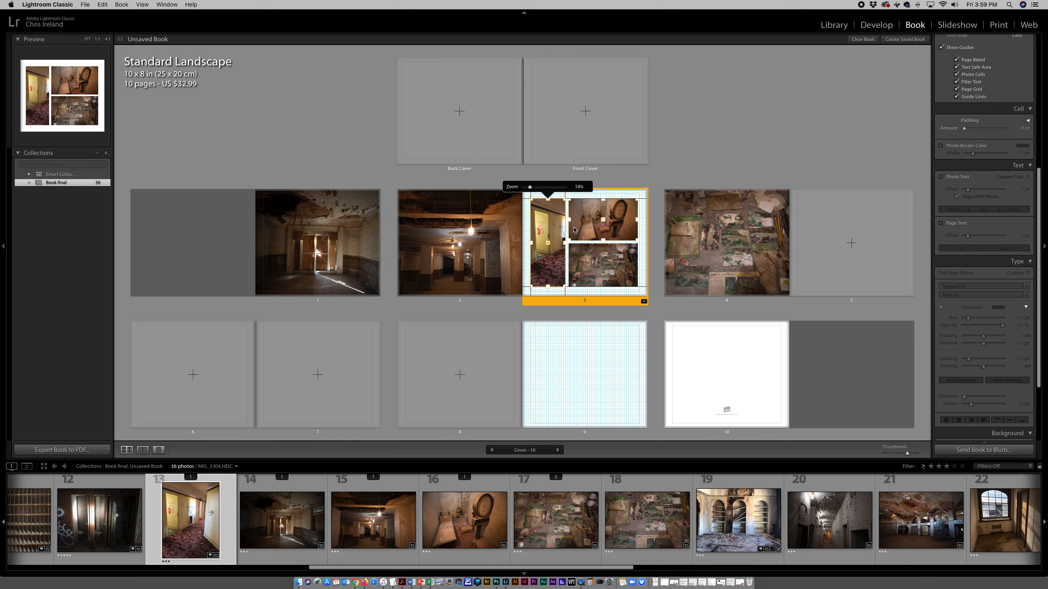
- Save page 3's three-photo arrangement as a custom page and check it among the page's available layouts
click(644, 302)
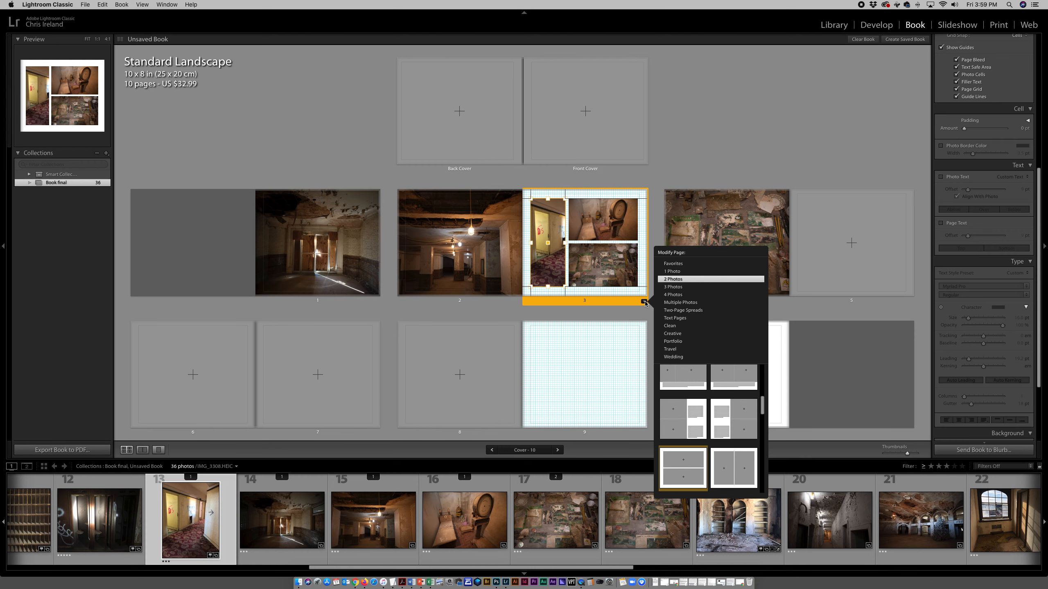
click(625, 313)
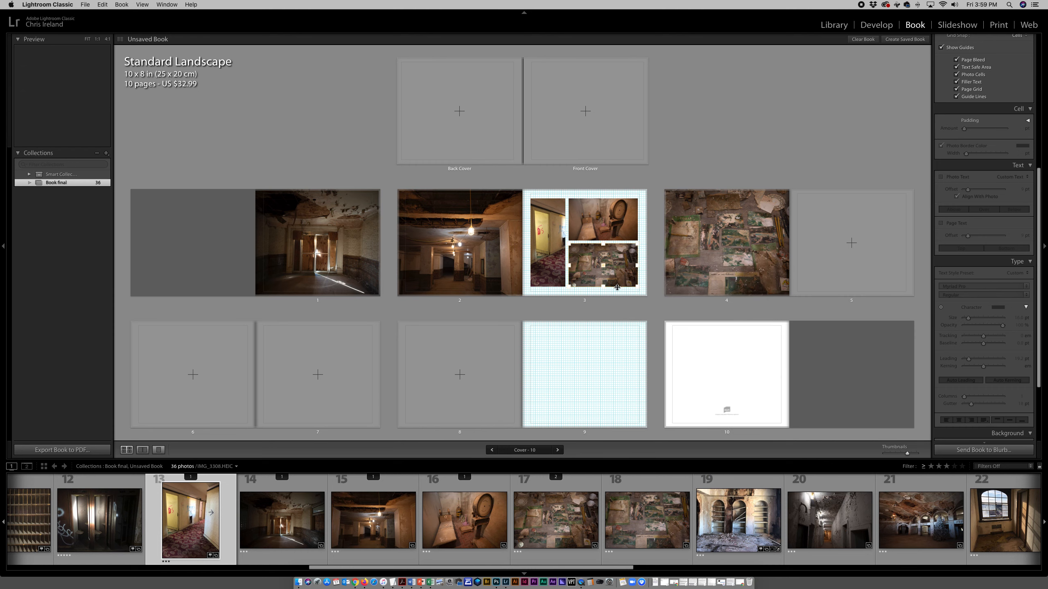
right_click(618, 292)
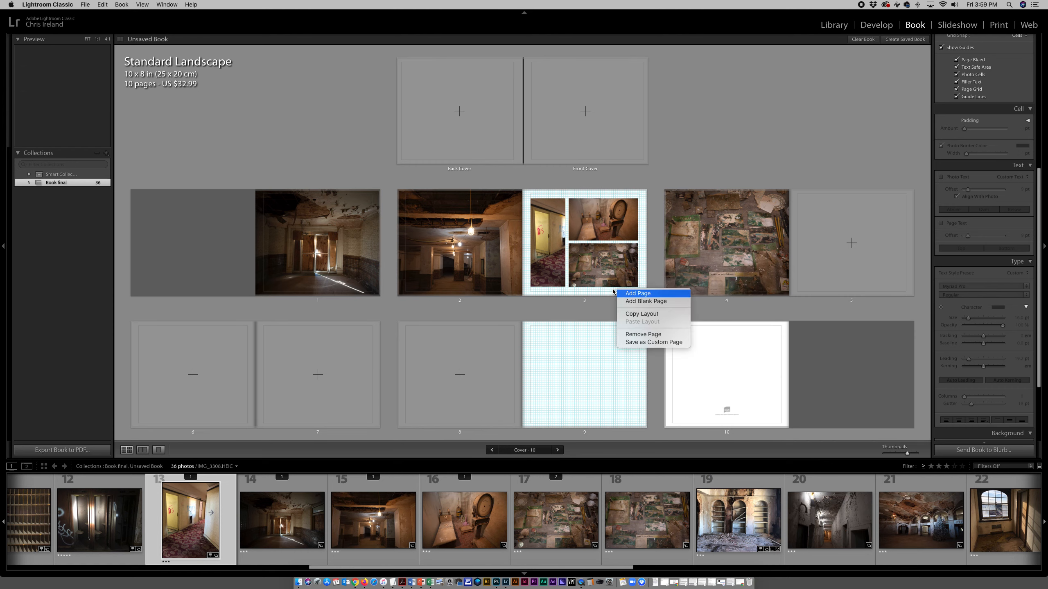
right_click(607, 289)
right_click(608, 289)
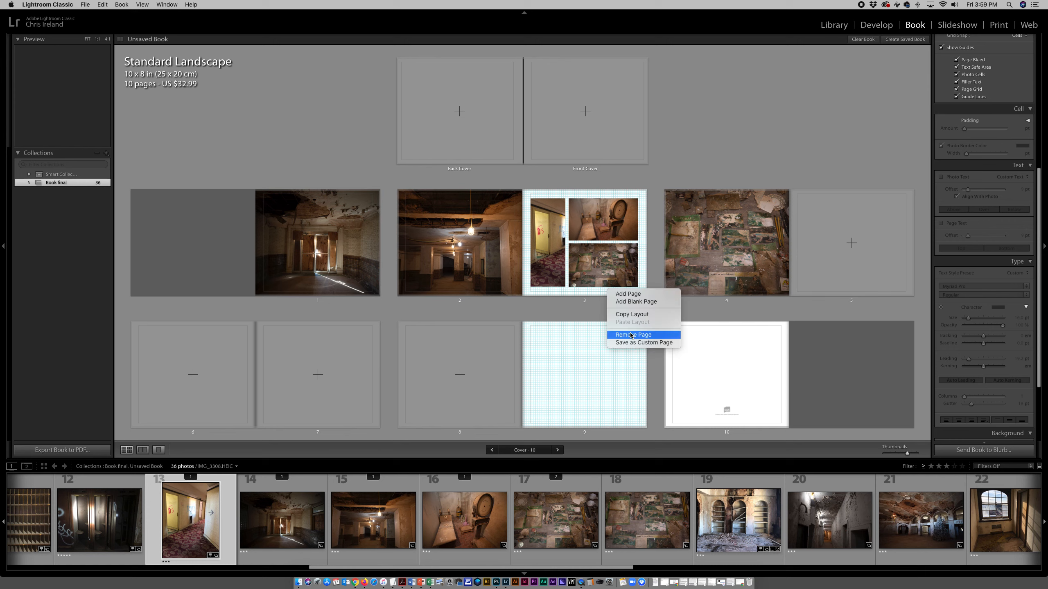
click(642, 345)
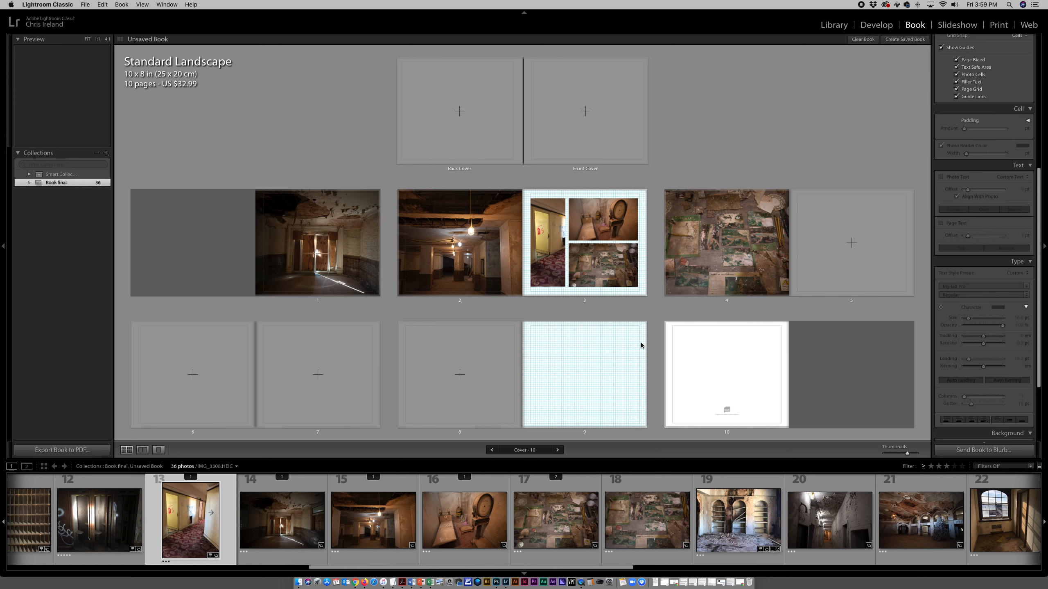
click(638, 295)
click(644, 302)
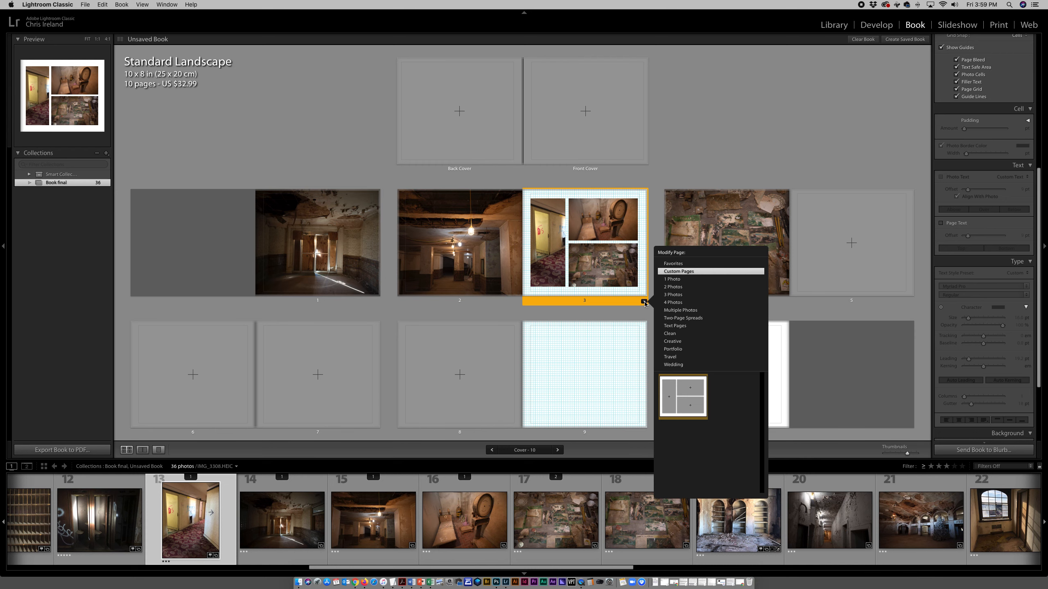
- Apply the saved three-photo custom page layout to page 5
click(850, 243)
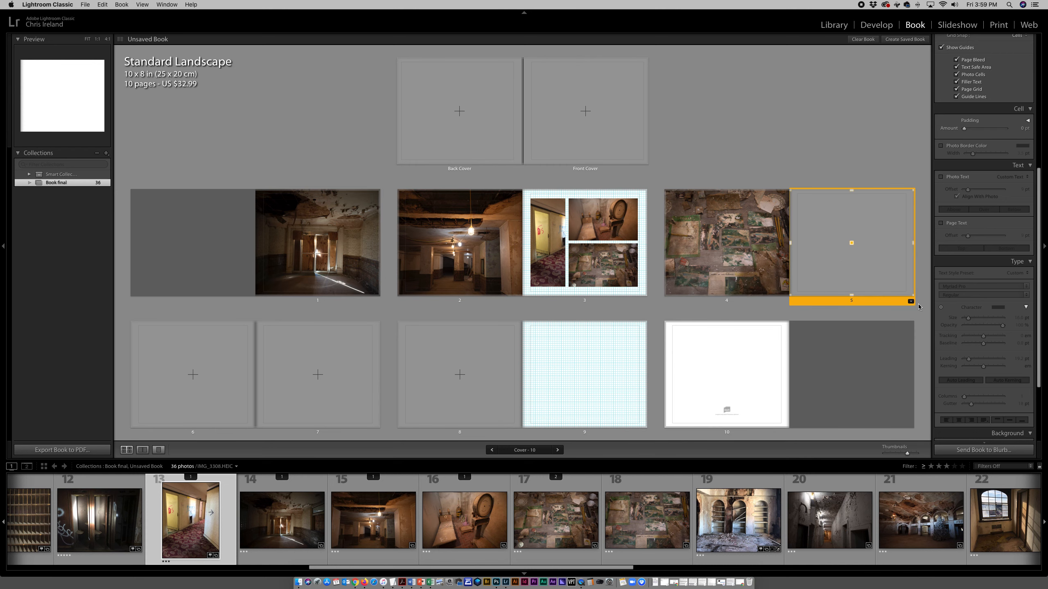
click(910, 301)
click(934, 272)
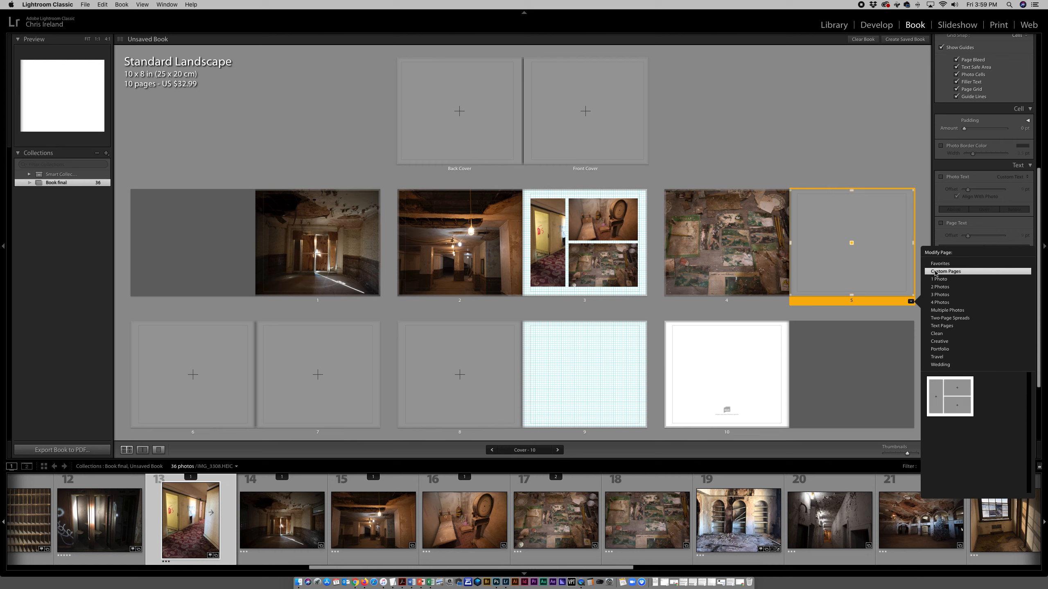
click(936, 384)
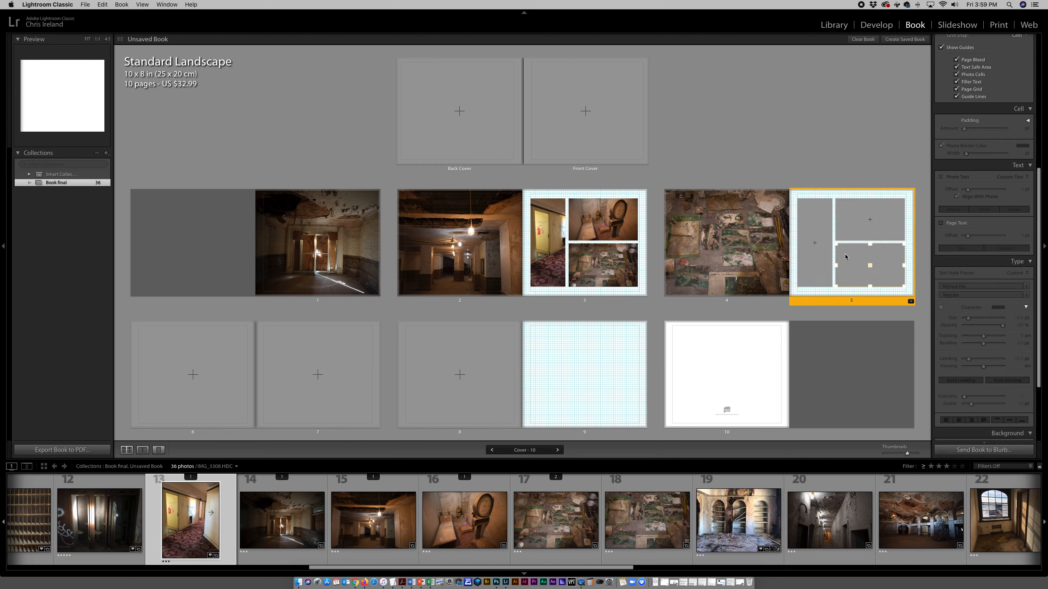
- Apply the full-bleed two-page spread layout from page 7 and fill the spread with the photo of the arched shelves
click(576, 342)
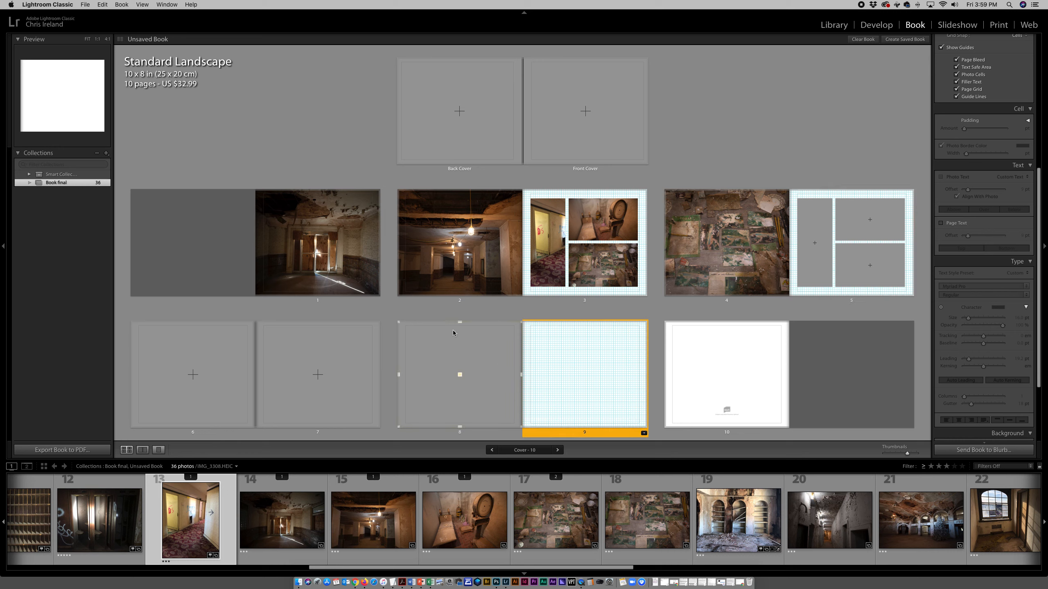
click(298, 349)
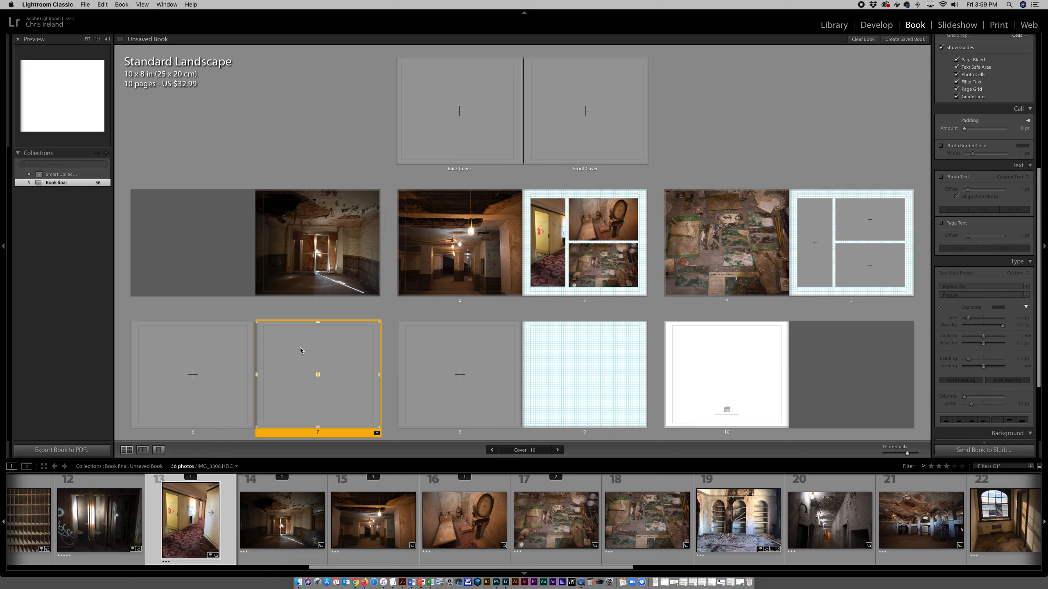
click(377, 432)
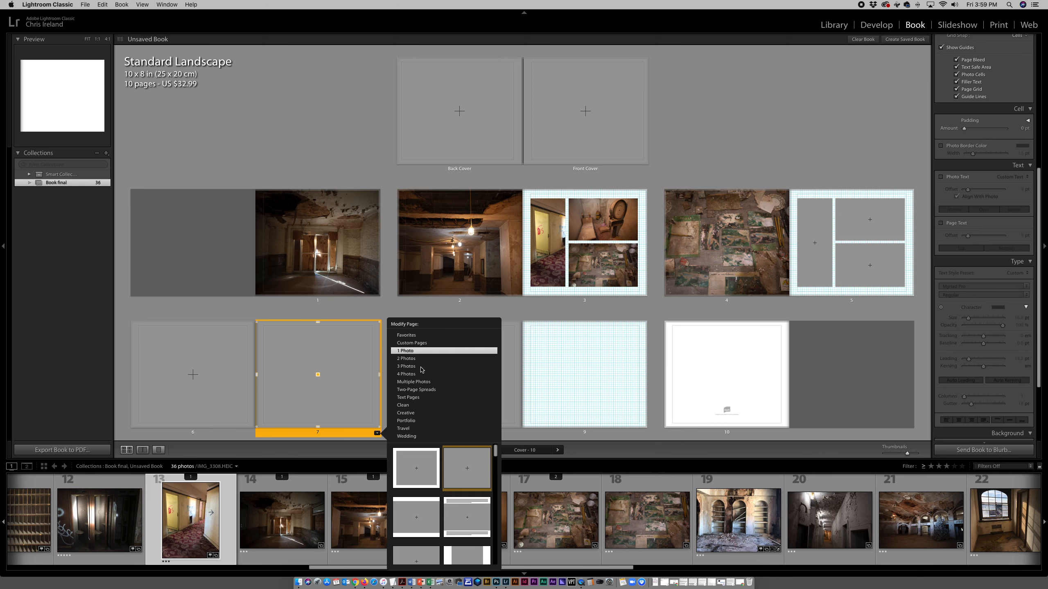
click(425, 390)
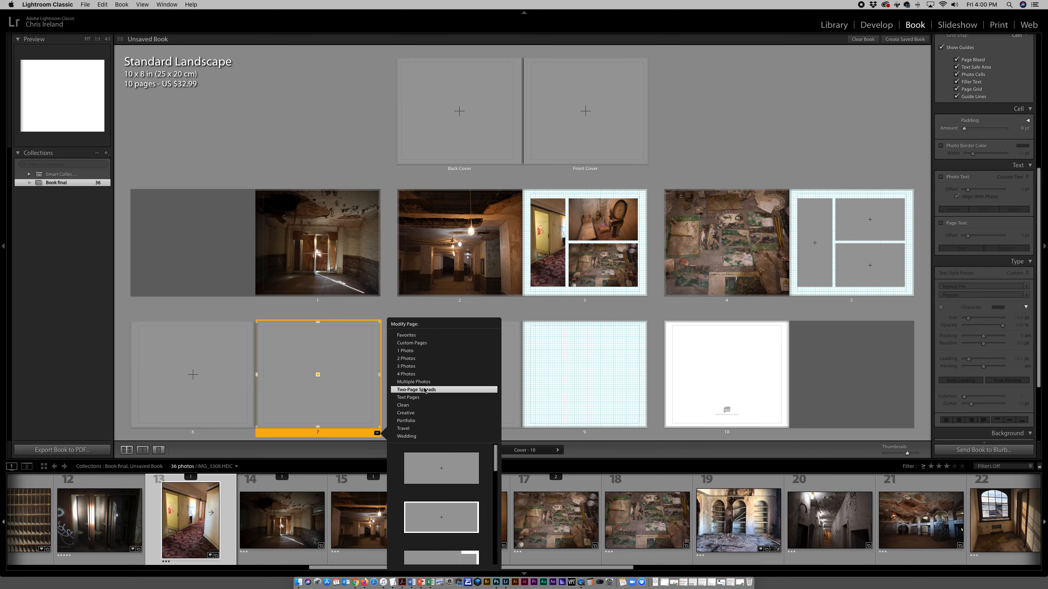
click(454, 468)
drag(765, 518, 589, 393)
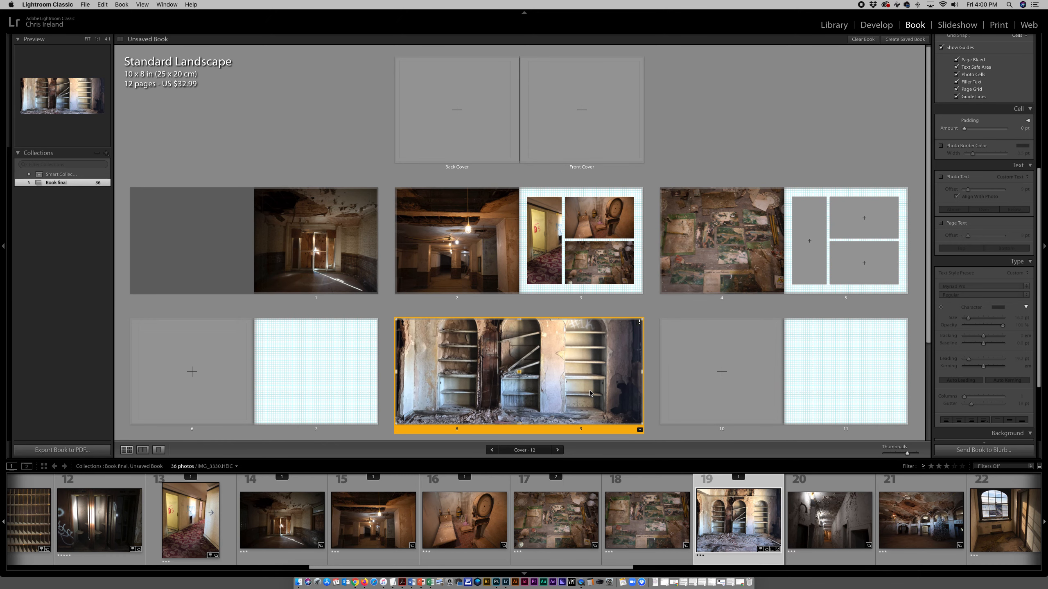
- Shift the arched shelves photo slightly down within the spread and set its zoom to 0%
drag(587, 366, 587, 377)
click(586, 378)
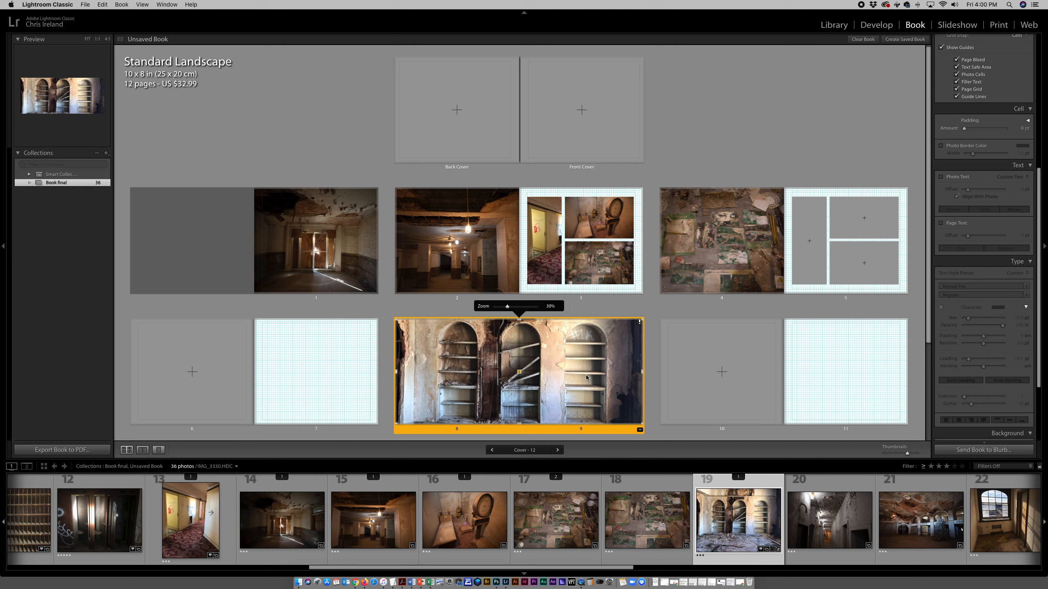
drag(508, 307, 495, 307)
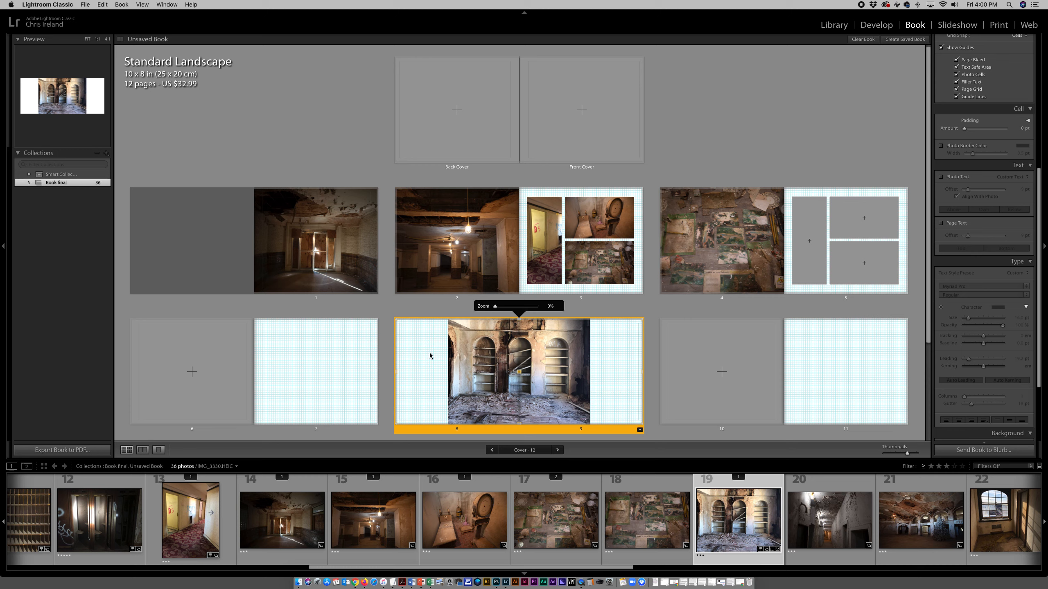
- Add a photo cell to the spread on pages 8 and 9, narrowed to fit the blank area beside the arched shelves photo
right_click(602, 340)
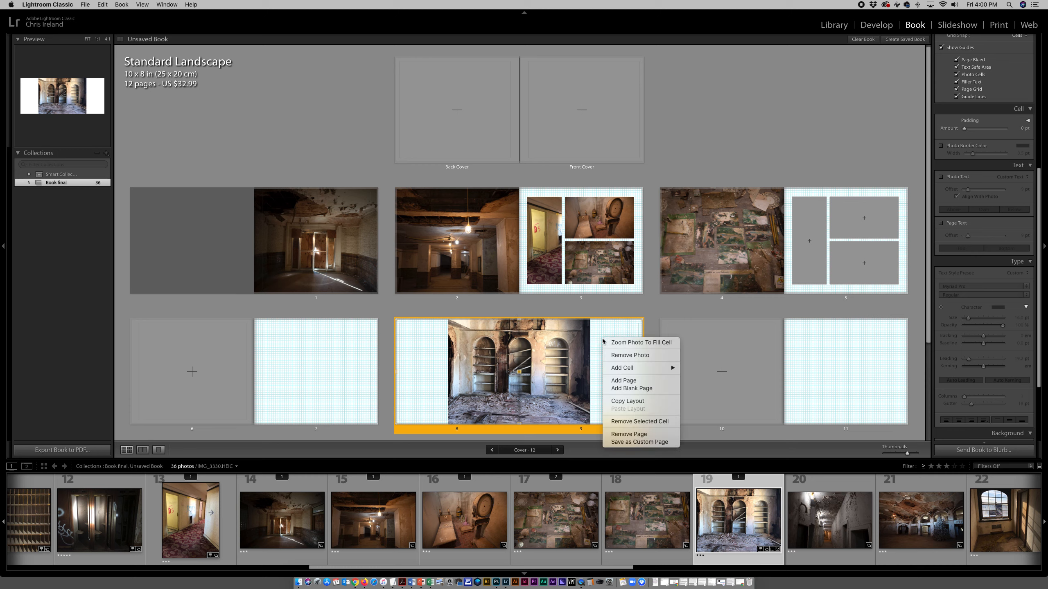
mouse_move(656, 369)
click(695, 368)
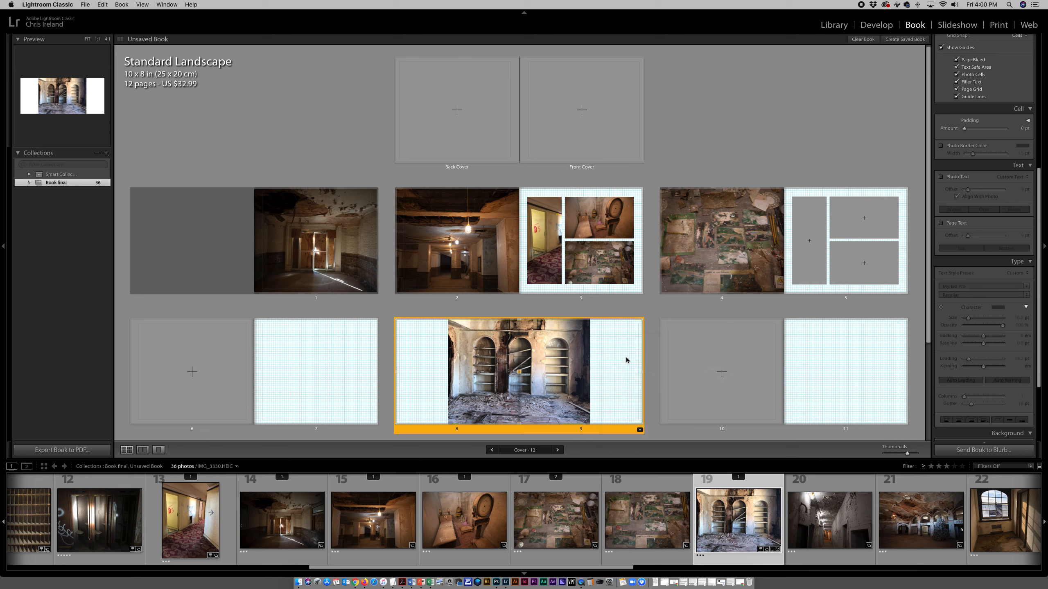
drag(580, 353, 597, 353)
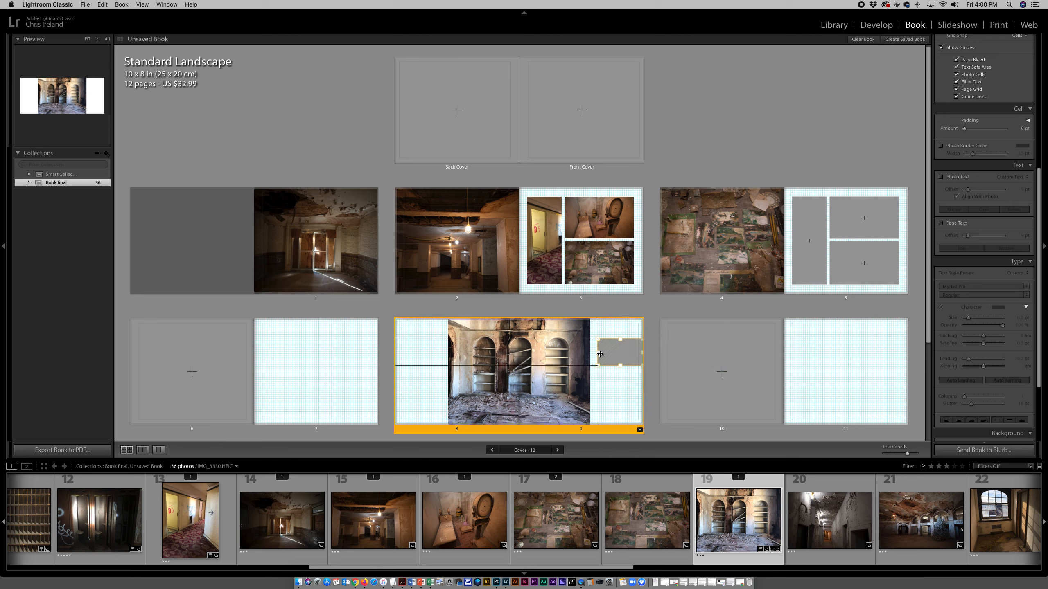
drag(622, 355, 617, 350)
- Add a photo description cell beneath the empty photo cell on page 9 and narrow it to fit the blank area
right_click(610, 376)
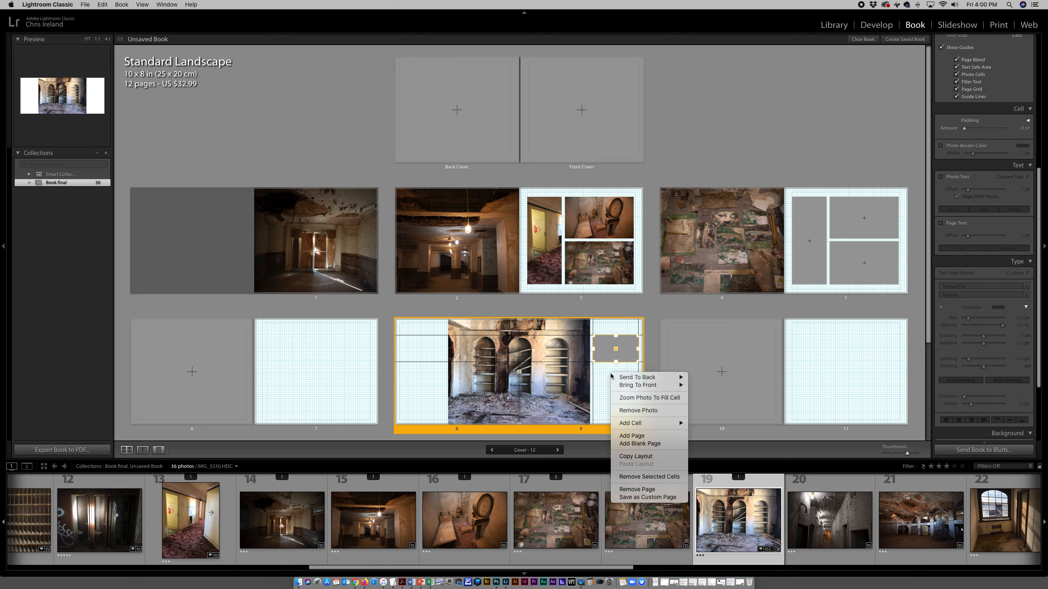
mouse_move(630, 423)
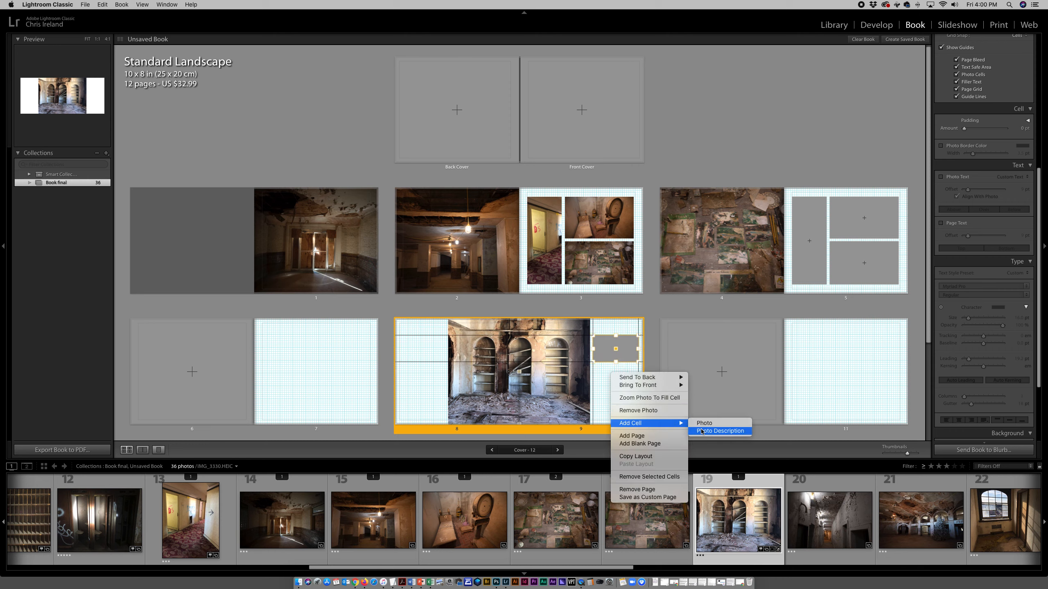
click(701, 431)
drag(580, 387, 594, 388)
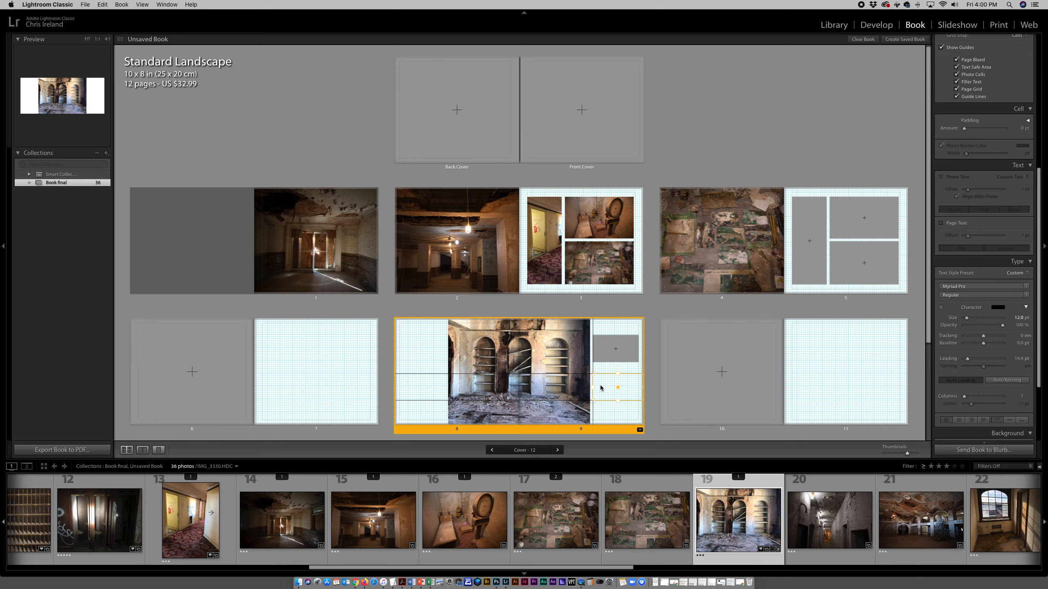
- Shift the arched shelves photo to the left within the spread, widening the blank area on page 9
click(573, 365)
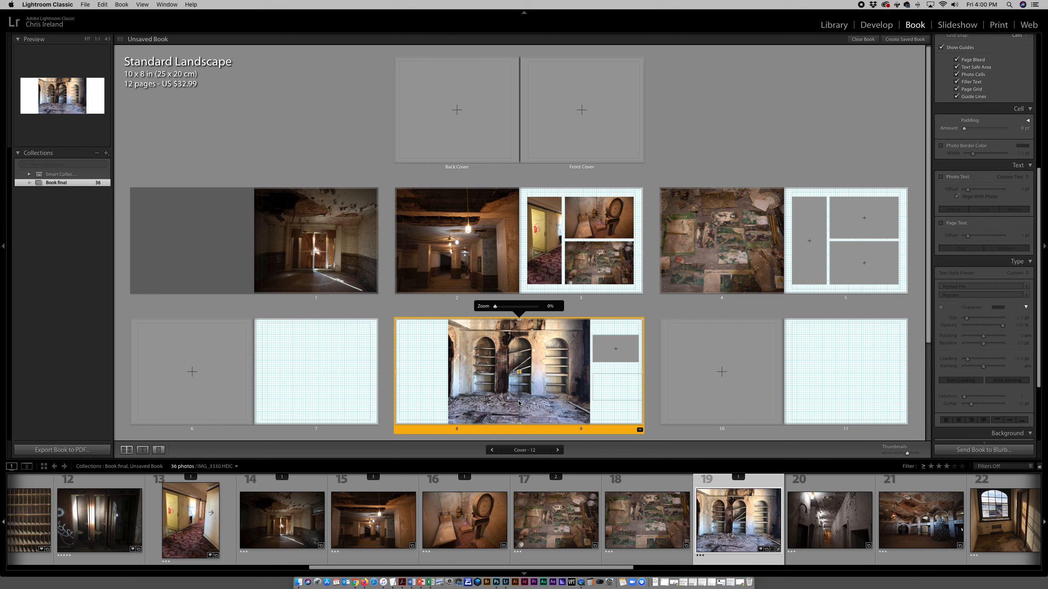
drag(537, 405, 518, 405)
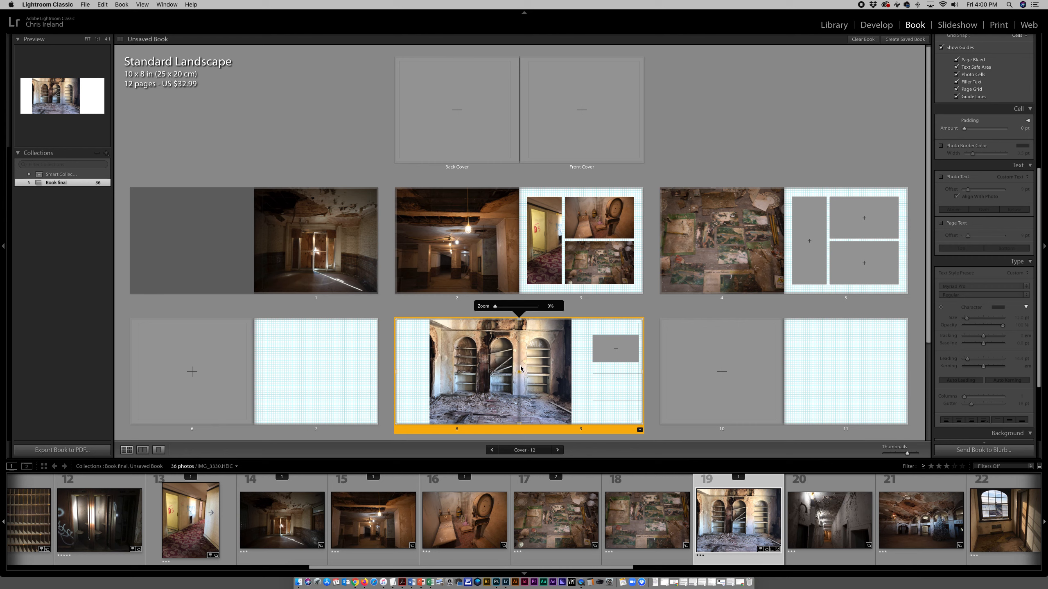
drag(507, 407, 510, 406)
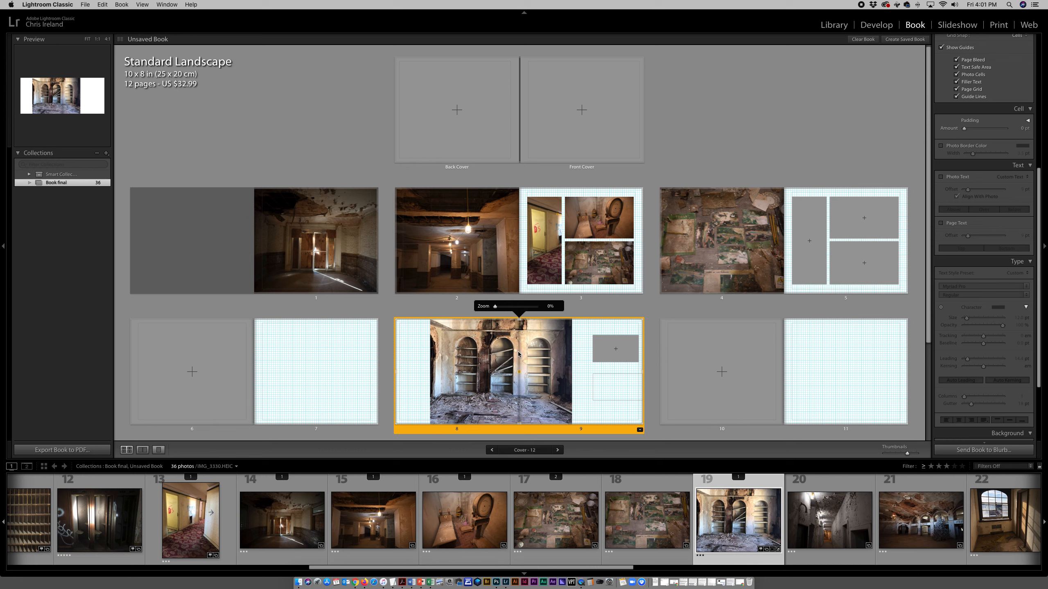
- Move the empty photo cell and the text cell slightly left to centre them in page 9's blank area
click(601, 358)
drag(616, 349, 610, 350)
click(614, 386)
drag(613, 385, 609, 388)
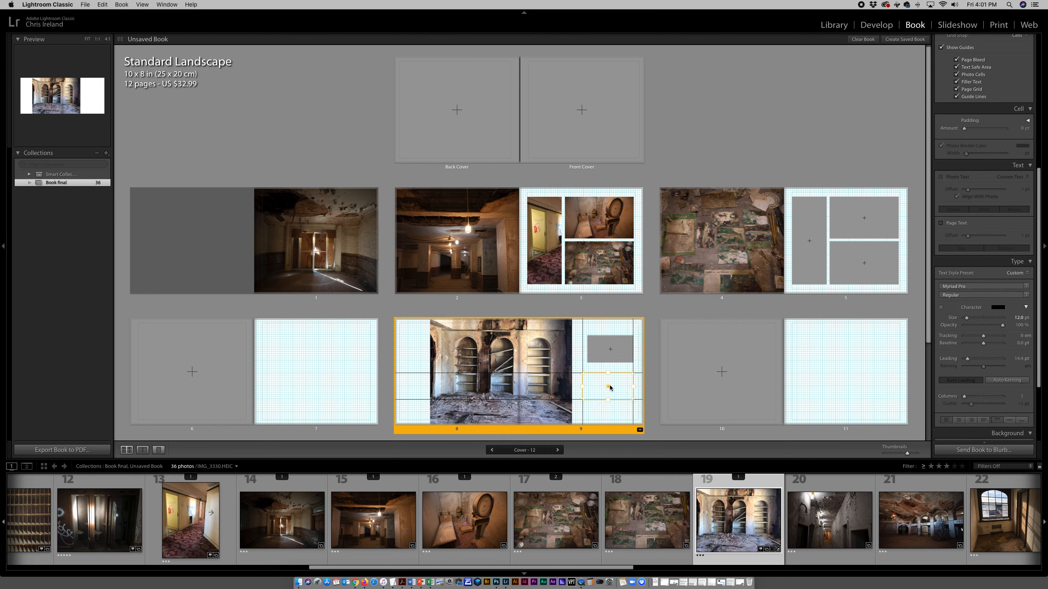
- Remove the empty photo cell and the text cell from the spread on pages 8 and 9
click(609, 350)
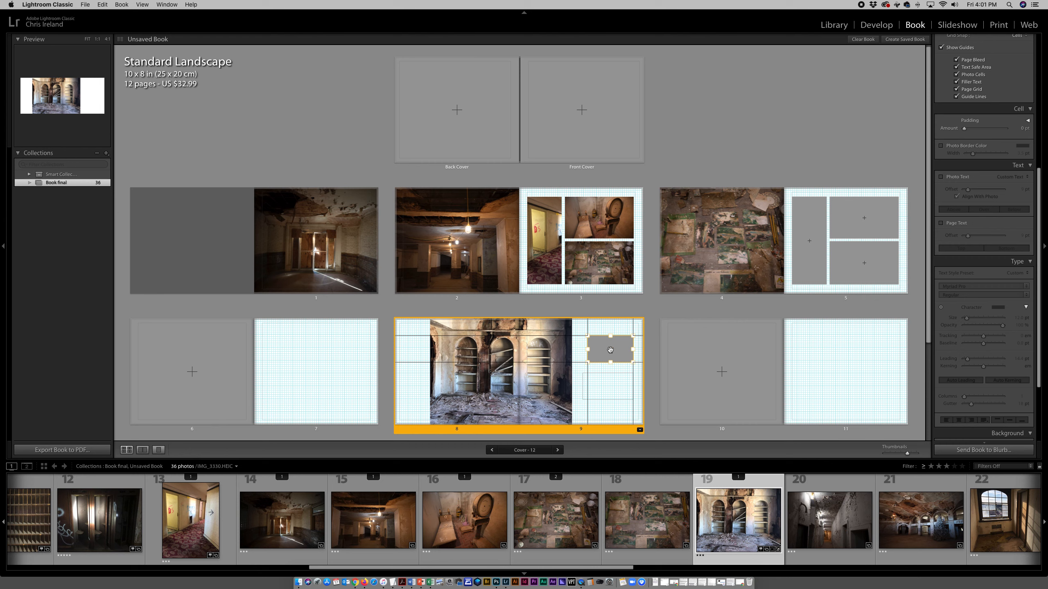
right_click(610, 350)
key(Escape)
right_click(610, 349)
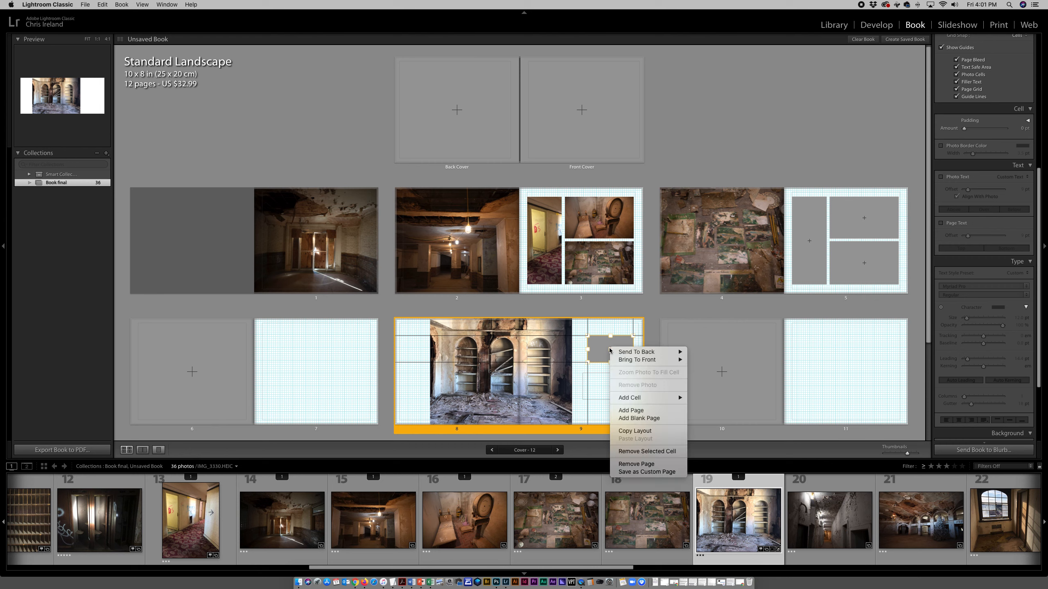
click(630, 451)
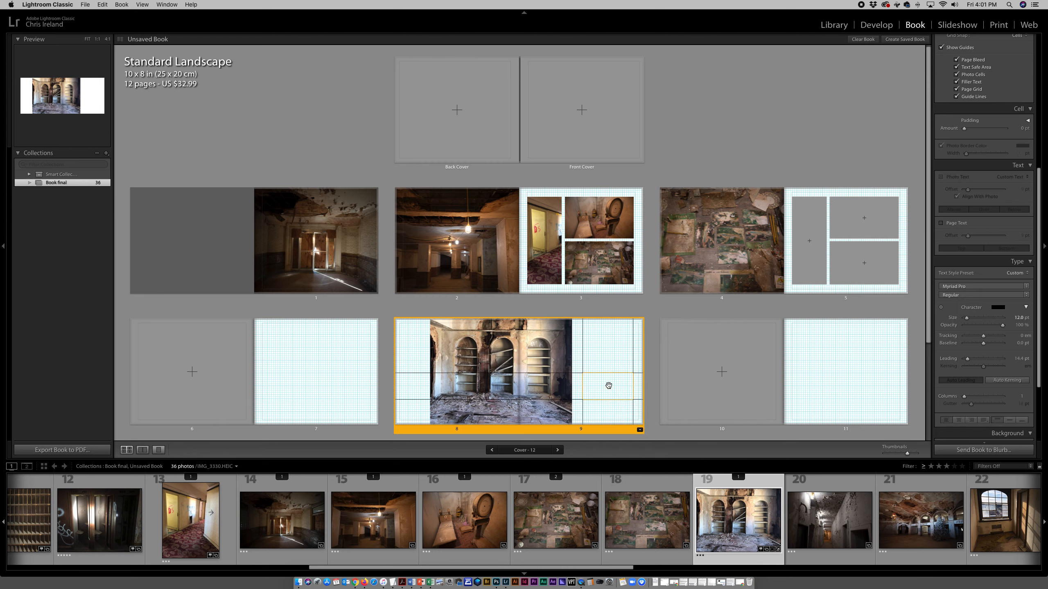
right_click(608, 385)
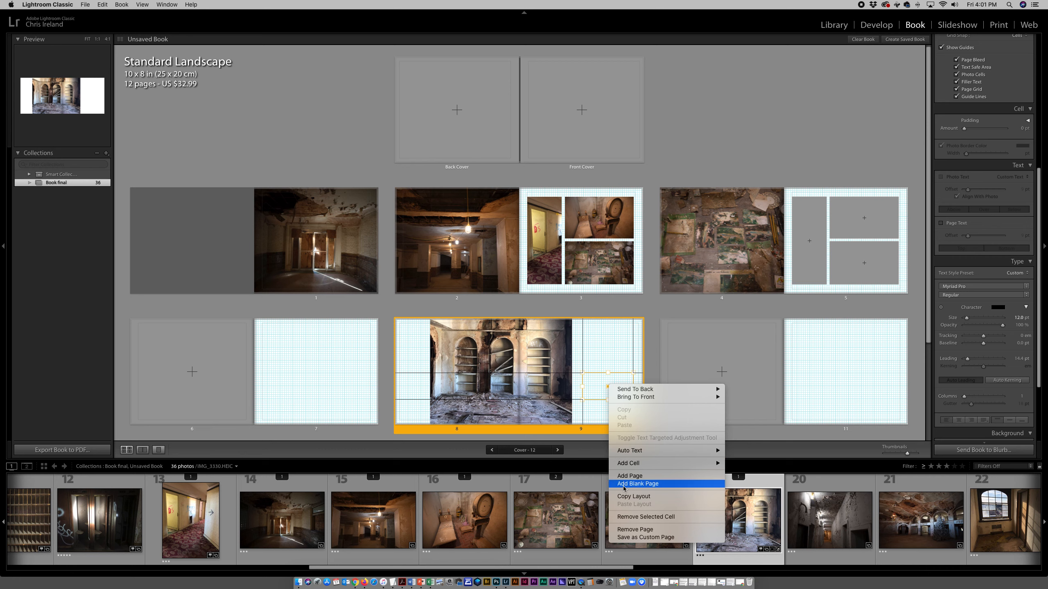
click(628, 519)
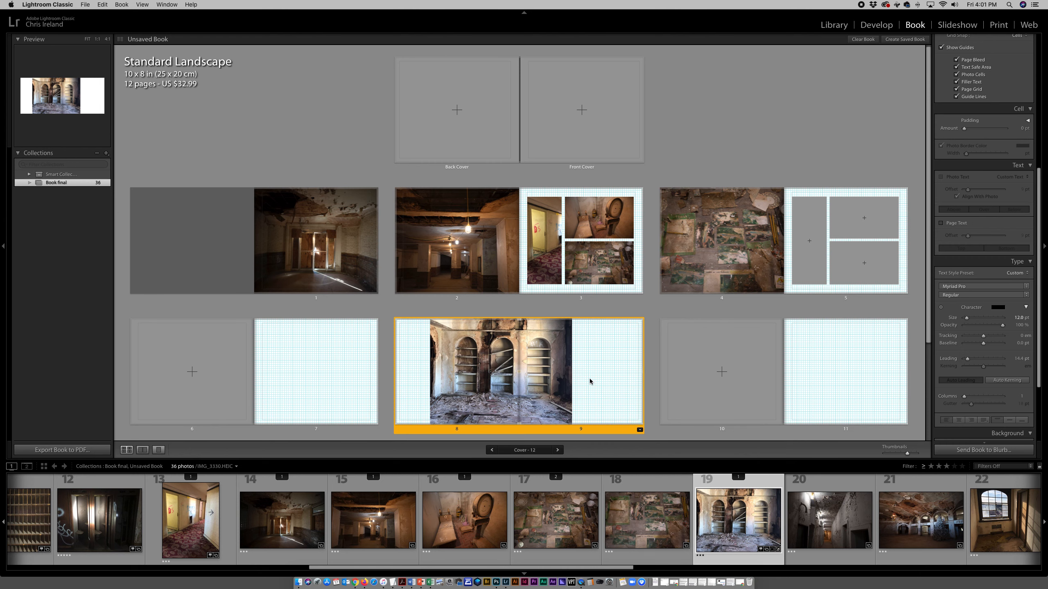
- Nudge the arched shelves photo slightly further left within the two-page spread
drag(556, 371, 549, 370)
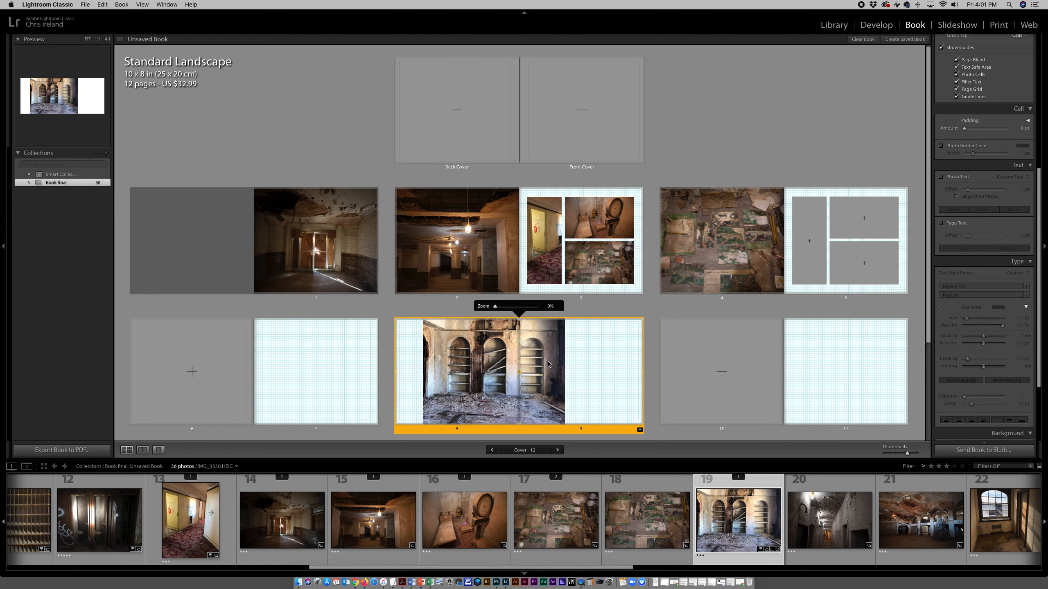
right_click(595, 374)
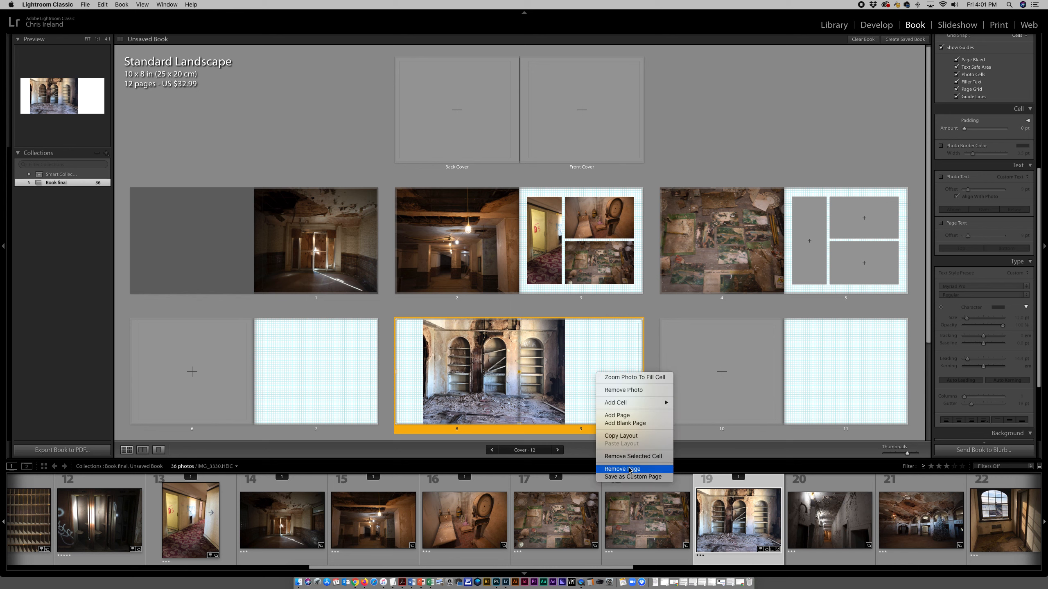
click(608, 363)
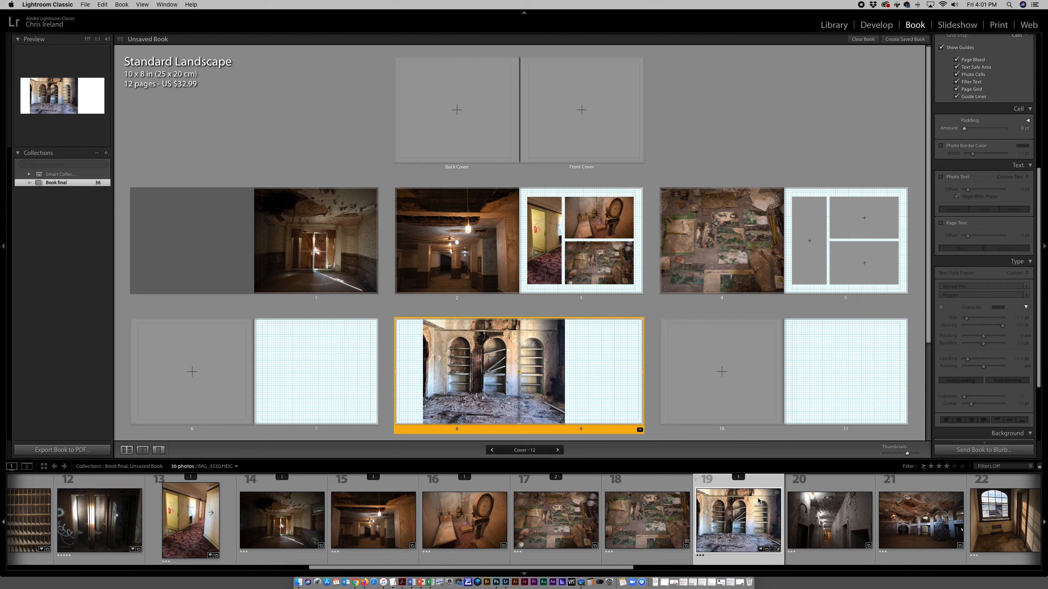
- Fill page 10 with the photo of the dark corridor
click(722, 372)
drag(809, 519, 733, 405)
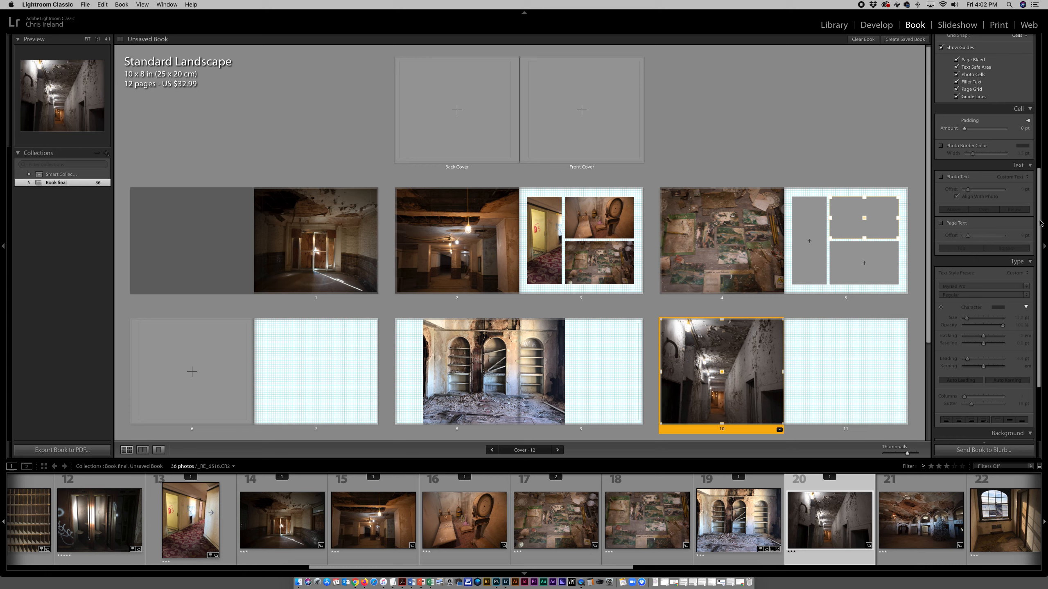
- Add single-photo pages after page 10 until page 22 is added and the book has 24 pages
drag(1040, 223, 1030, 179)
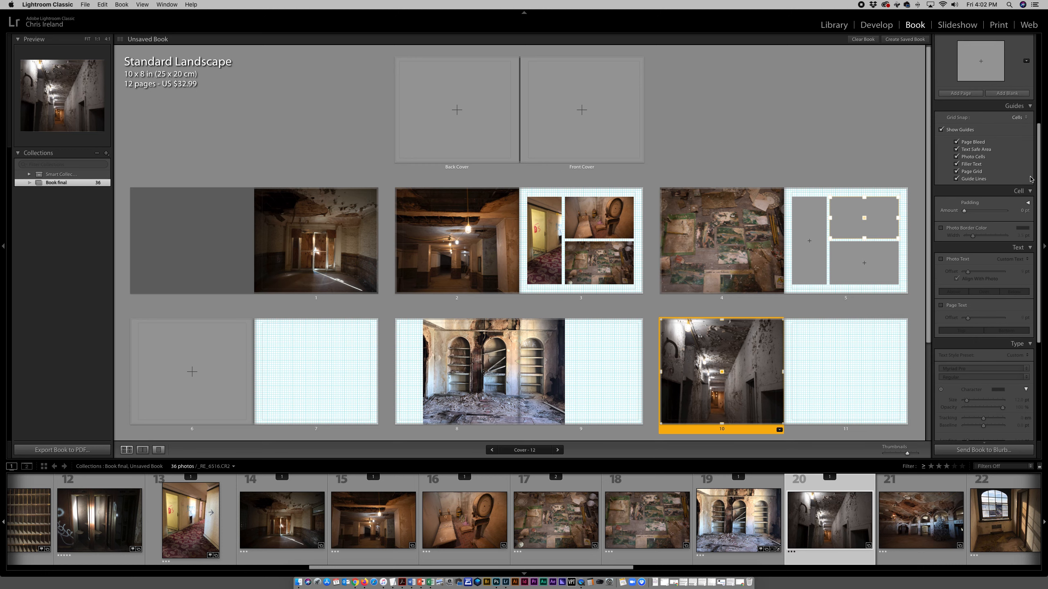
click(953, 94)
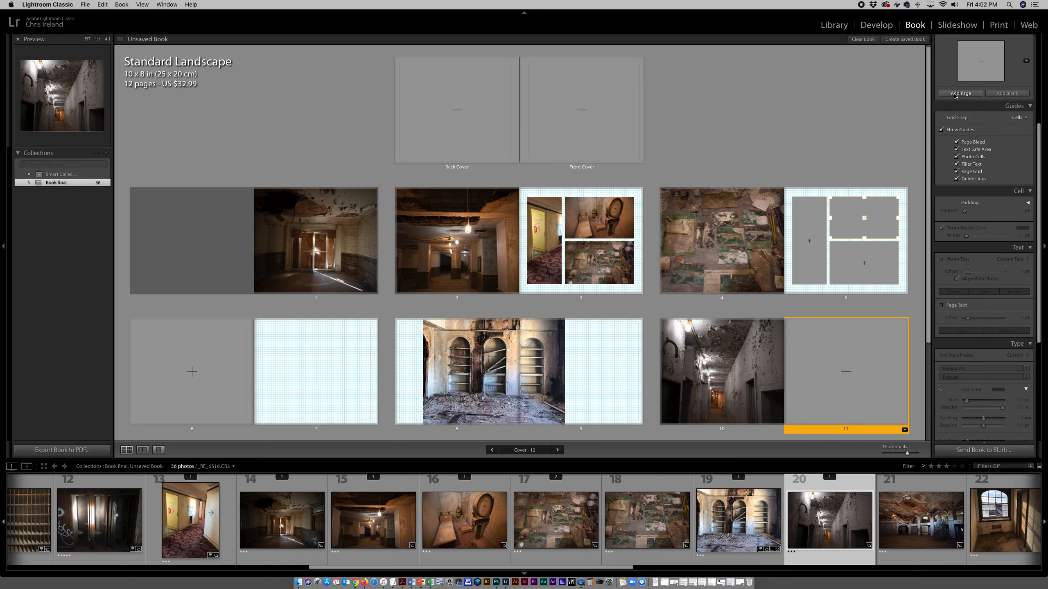
click(954, 94)
click(954, 93)
click(953, 94)
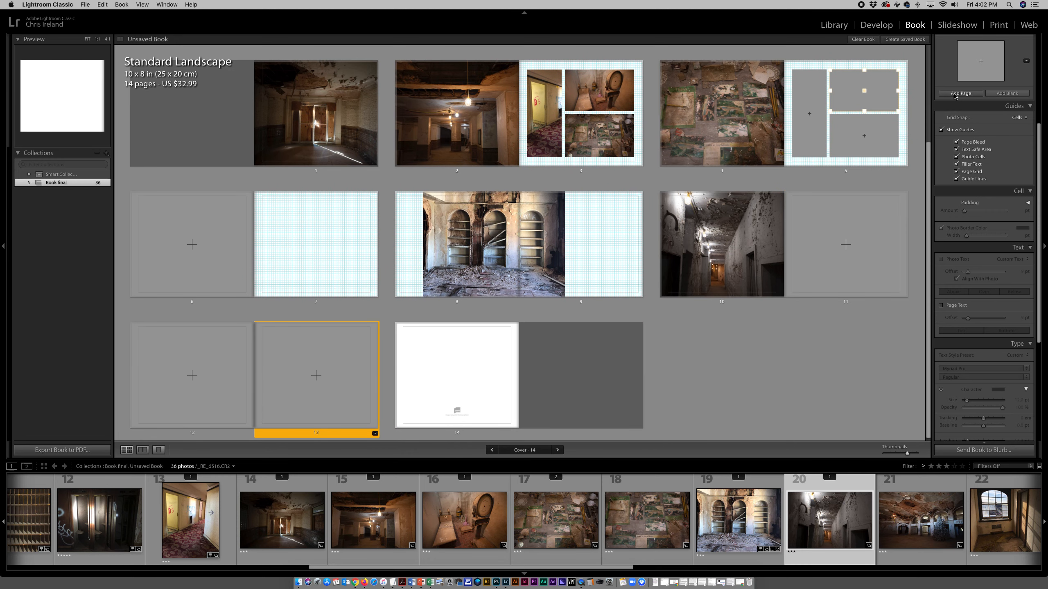
click(954, 94)
click(953, 94)
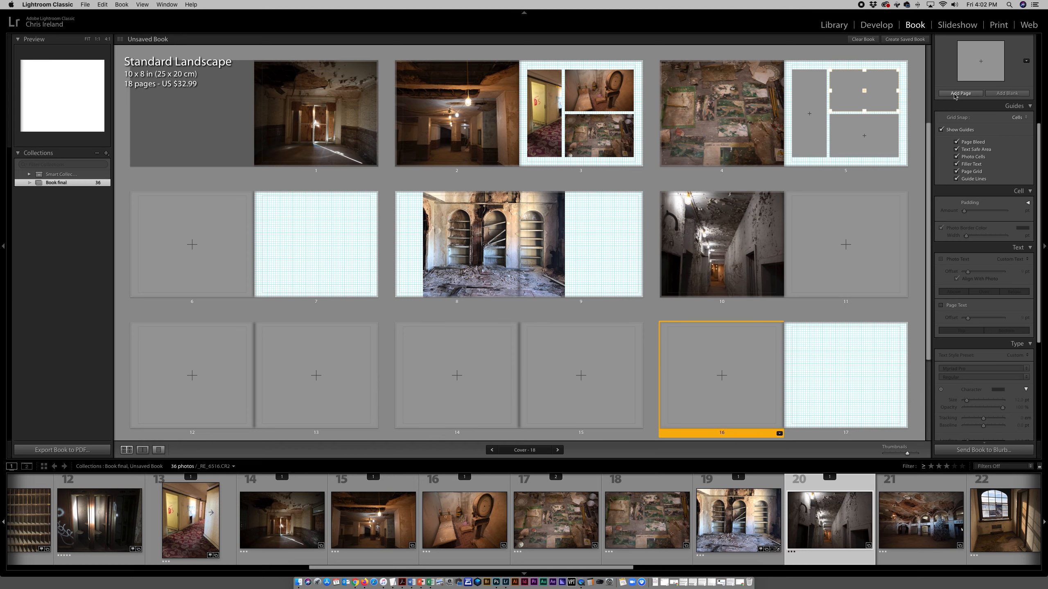
click(953, 94)
click(953, 93)
click(954, 93)
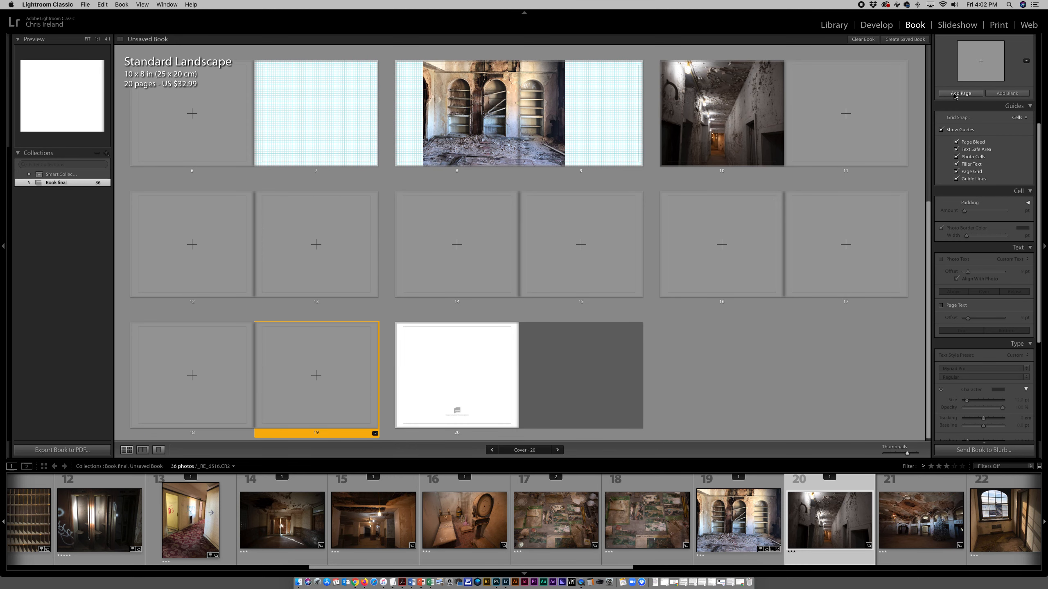
click(954, 94)
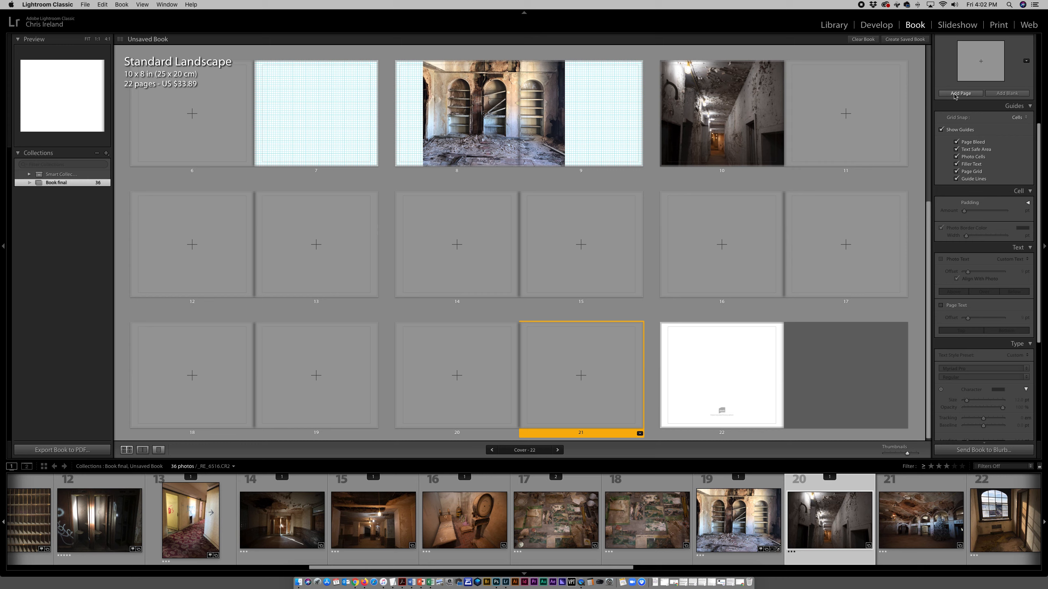
click(953, 94)
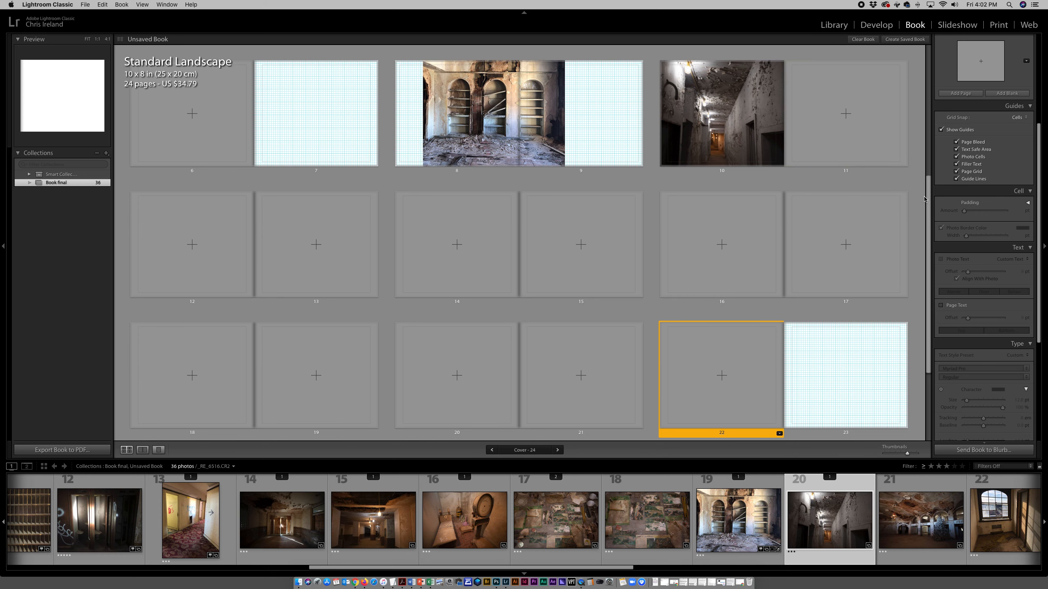
- Look through the added empty pages and back up to the filled pages at the start of the book
scroll(923, 185, up, 3)
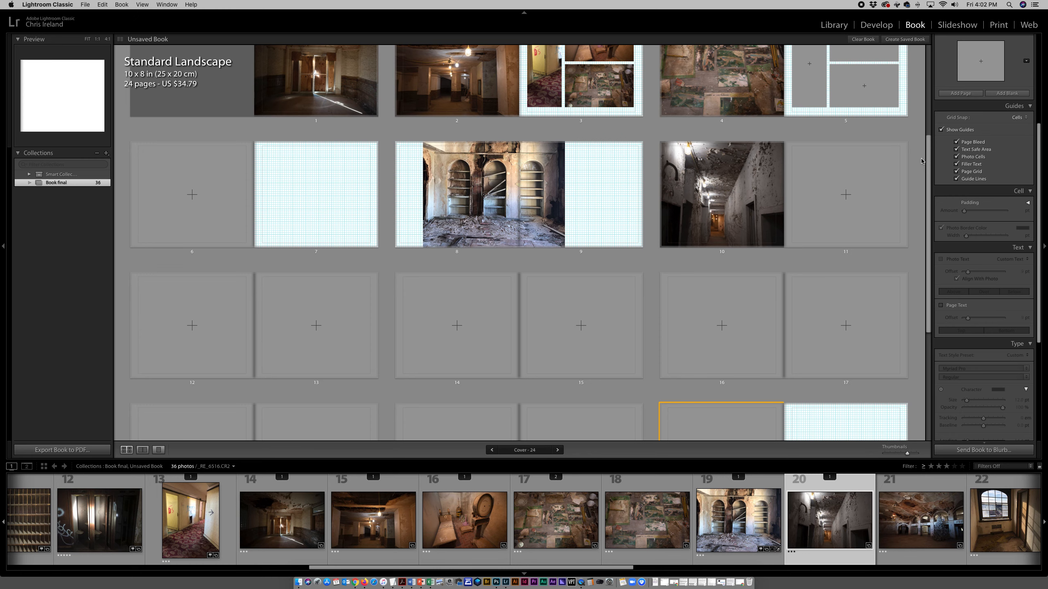
scroll(921, 161, down, 5)
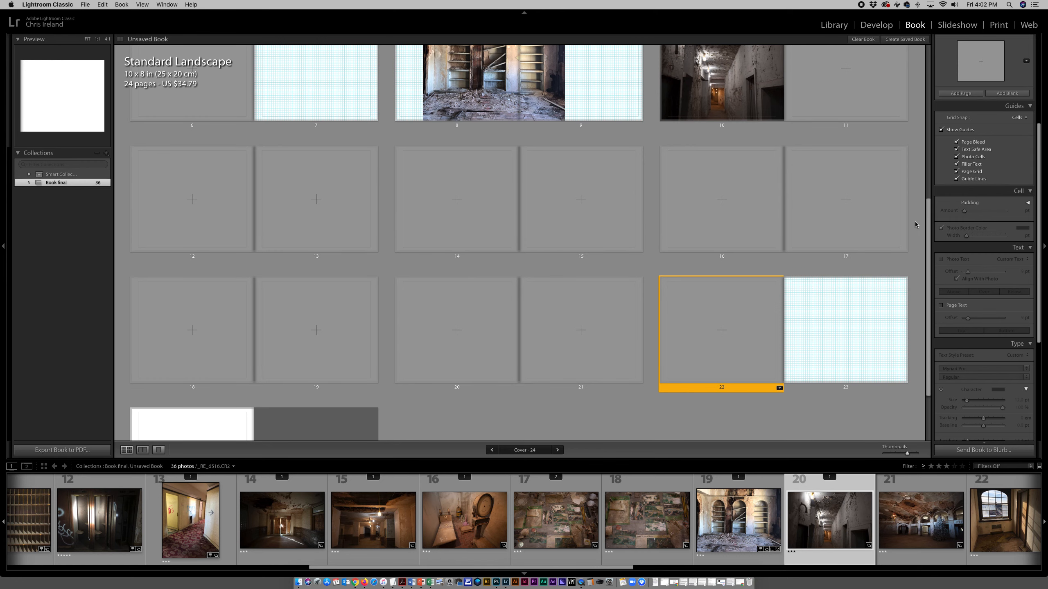
scroll(915, 221, down, 1)
scroll(914, 215, up, 3)
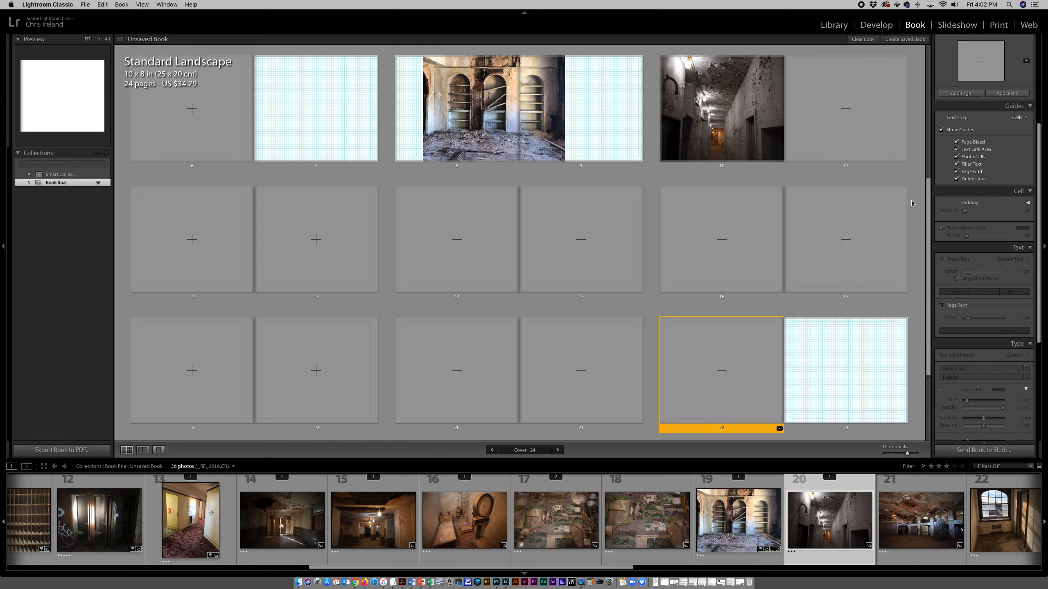
scroll(913, 194, up, 2)
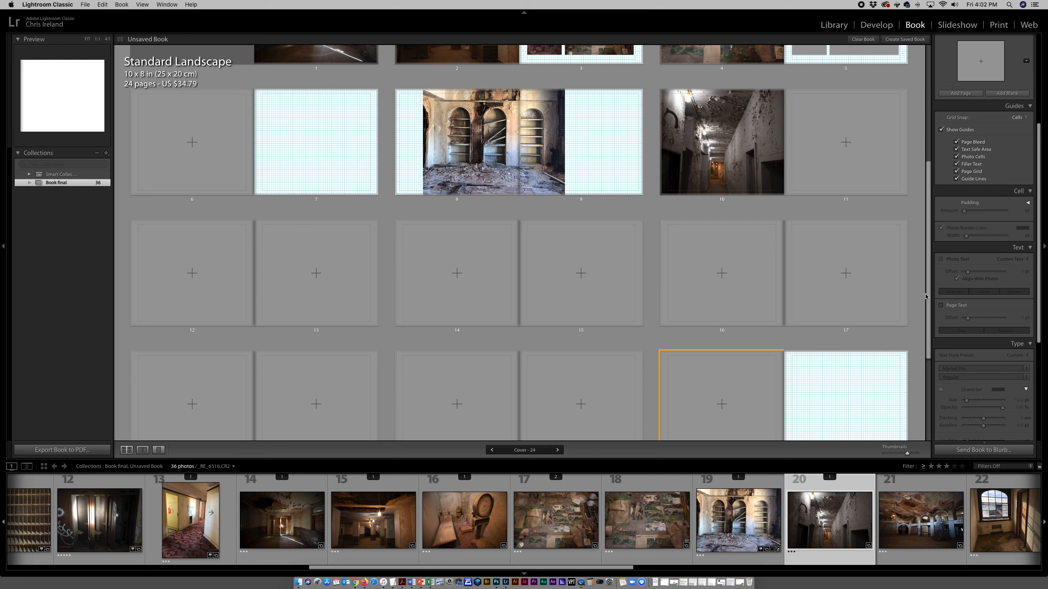
drag(927, 294, 926, 315)
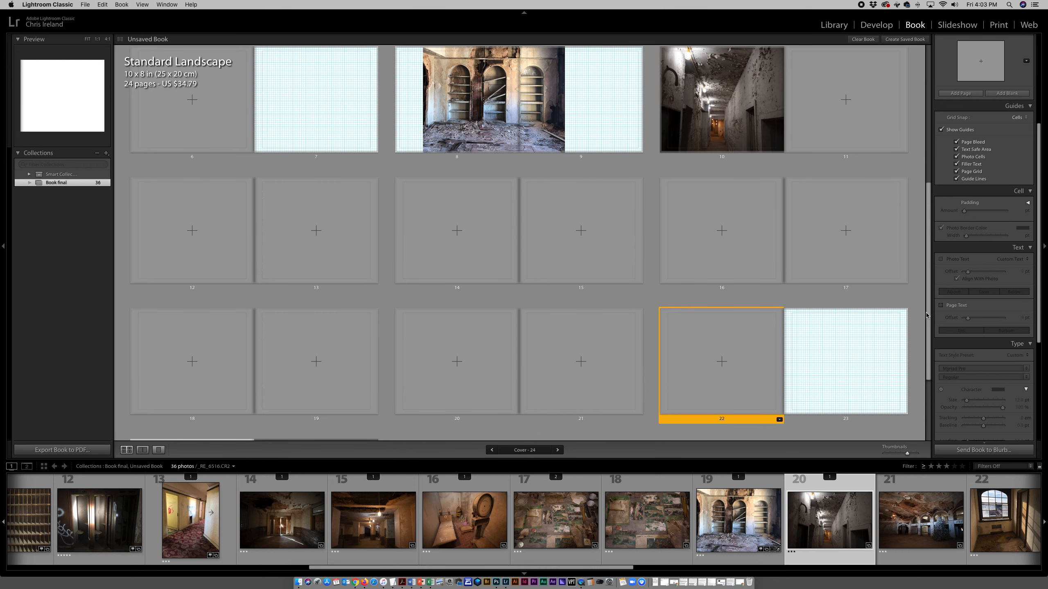
scroll(926, 315, up, 4)
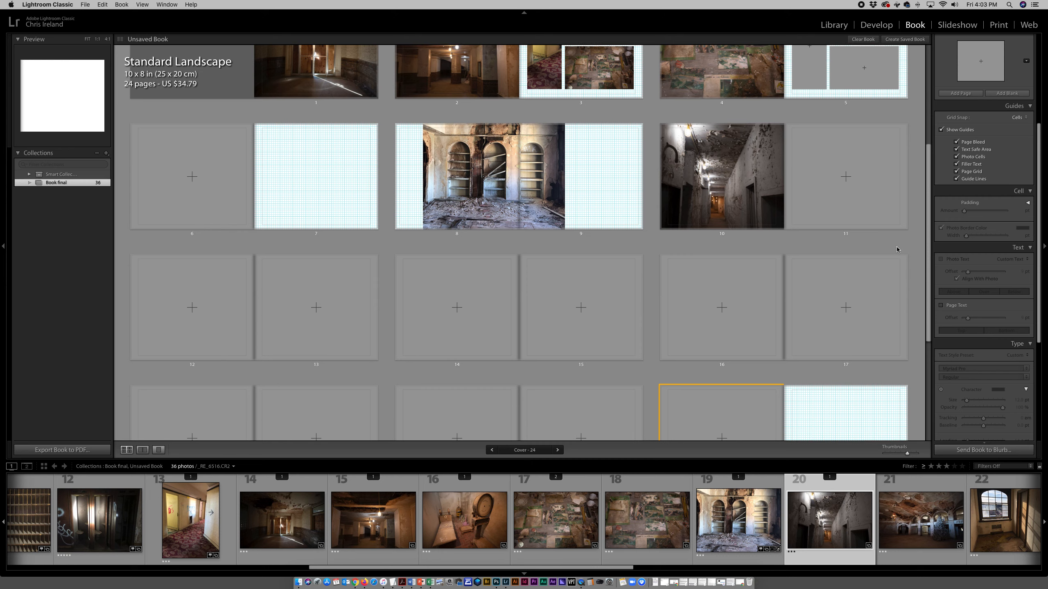
scroll(896, 249, up, 3)
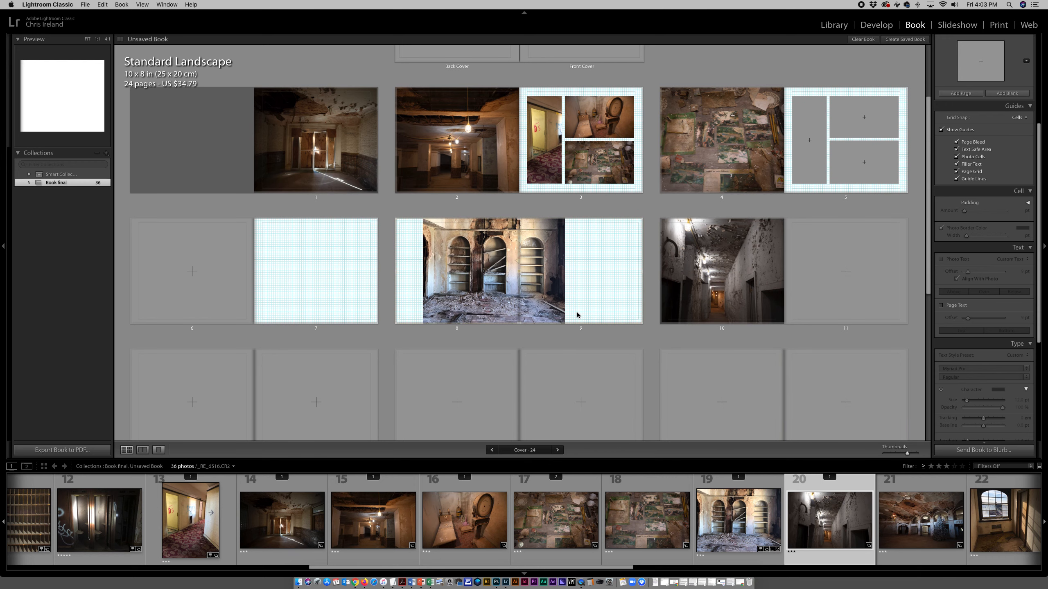
- Fill page 16 with the photo of the arched hall with the Christmas tree
scroll(576, 311, down, 2)
drag(920, 518, 752, 375)
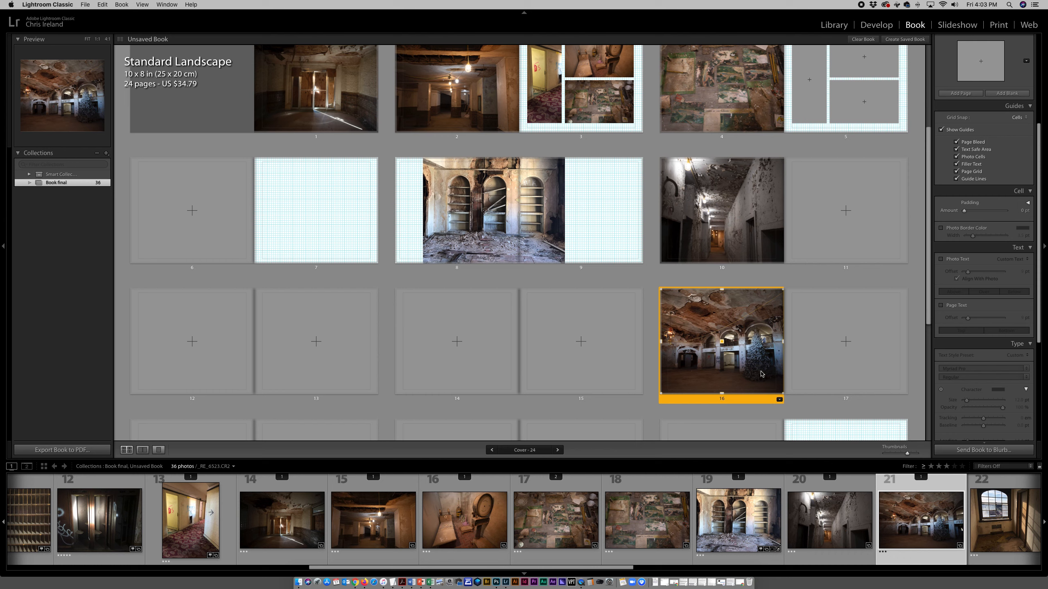
drag(1037, 269, 1037, 151)
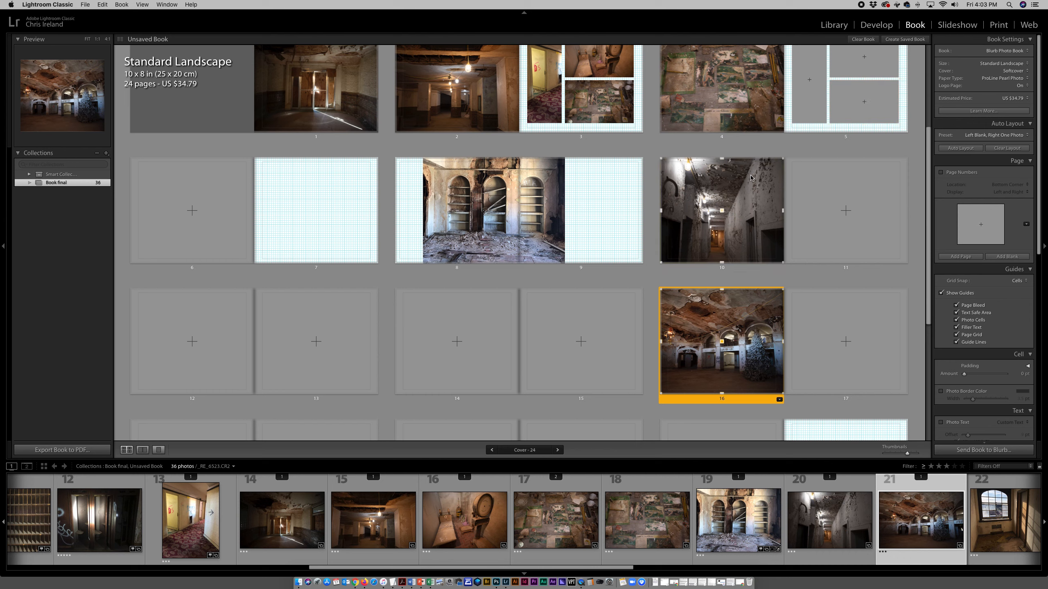
- Try the Hardcover Dust Jacket cover and return the book to Softcover
click(1014, 71)
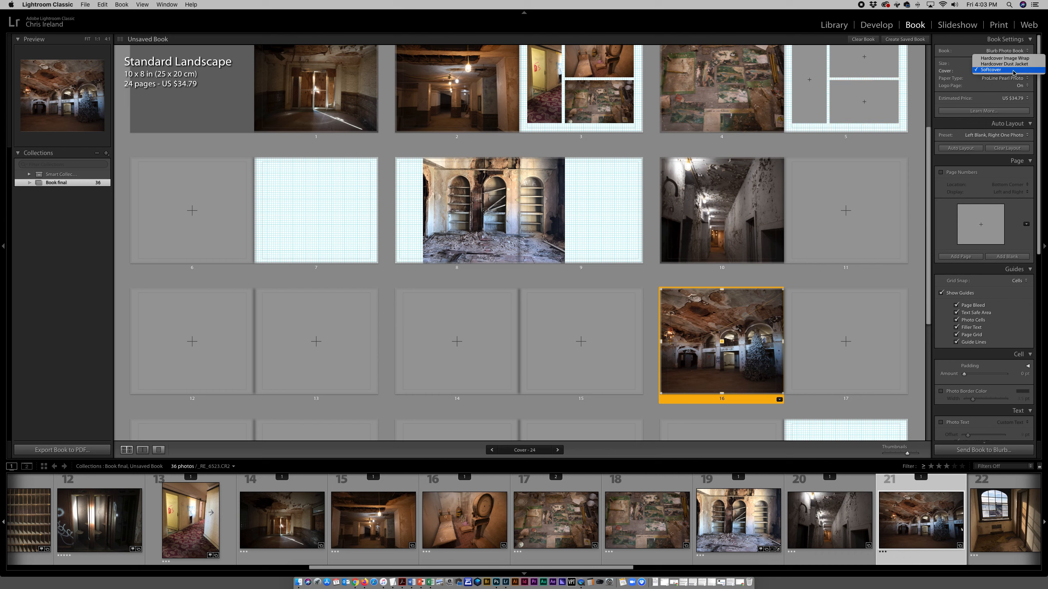
click(1013, 64)
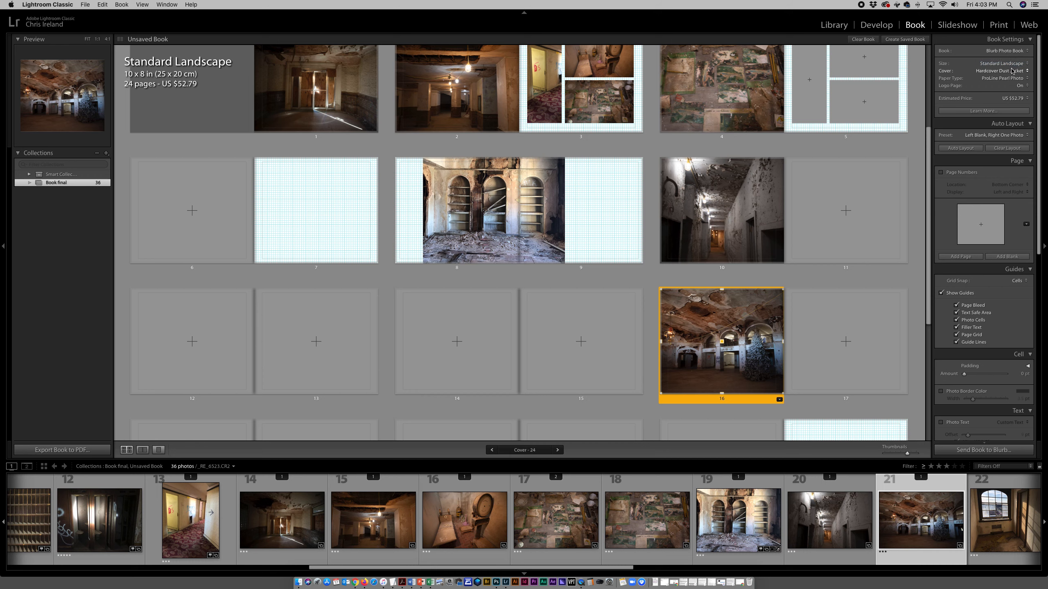
click(1013, 71)
click(1012, 71)
click(1017, 78)
- Hide the layout guides on all pages and show them again
drag(1038, 139, 1032, 180)
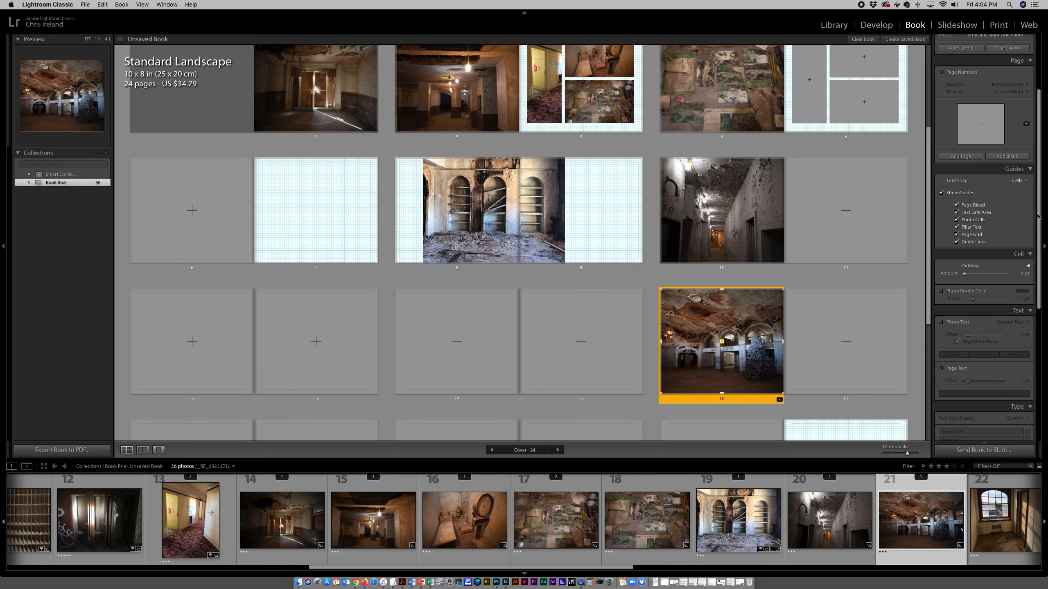
drag(1038, 207, 1039, 220)
click(941, 185)
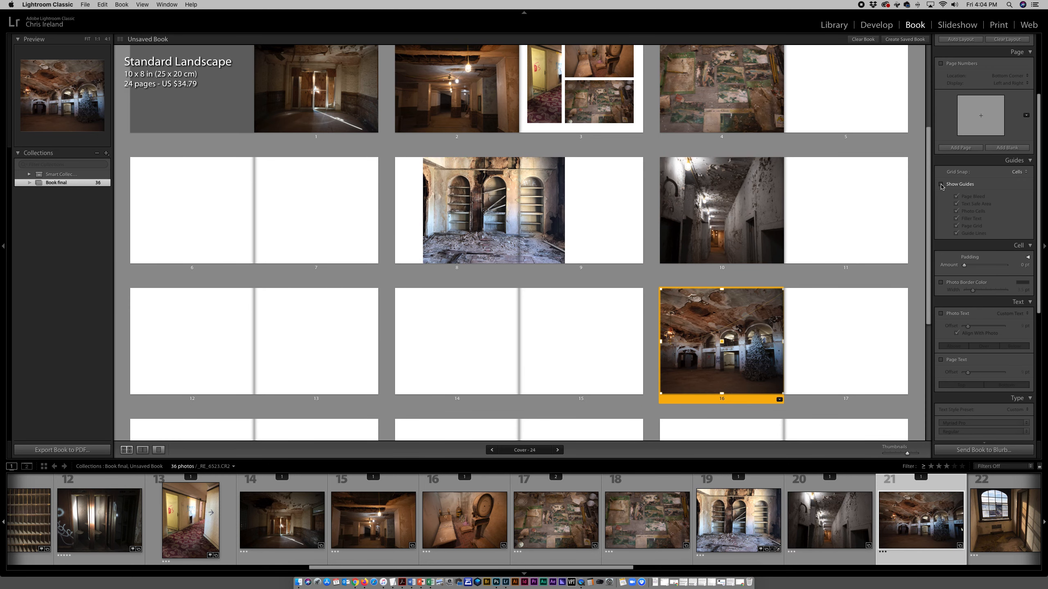
click(941, 185)
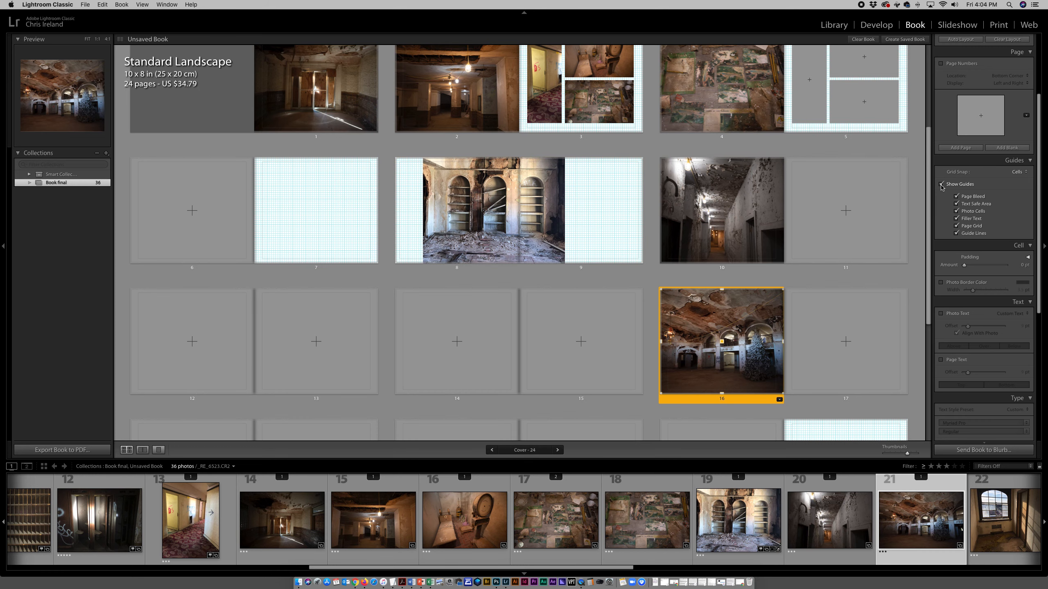
- Turn on photo text for the arched shelves photo on the page 8–9 spread
click(553, 182)
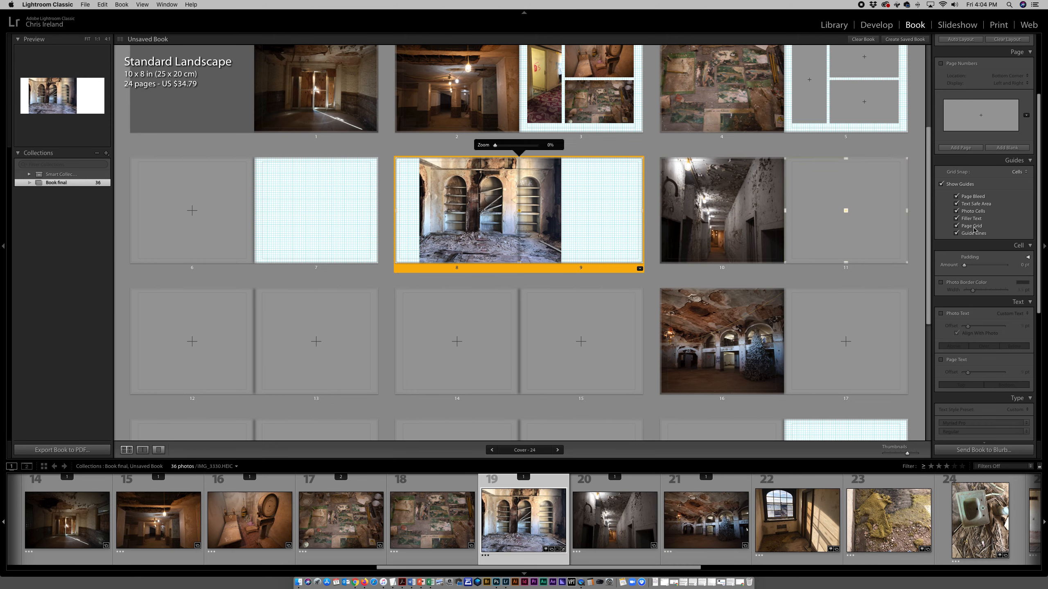
drag(1038, 219, 1034, 264)
scroll(1033, 265, down, 3)
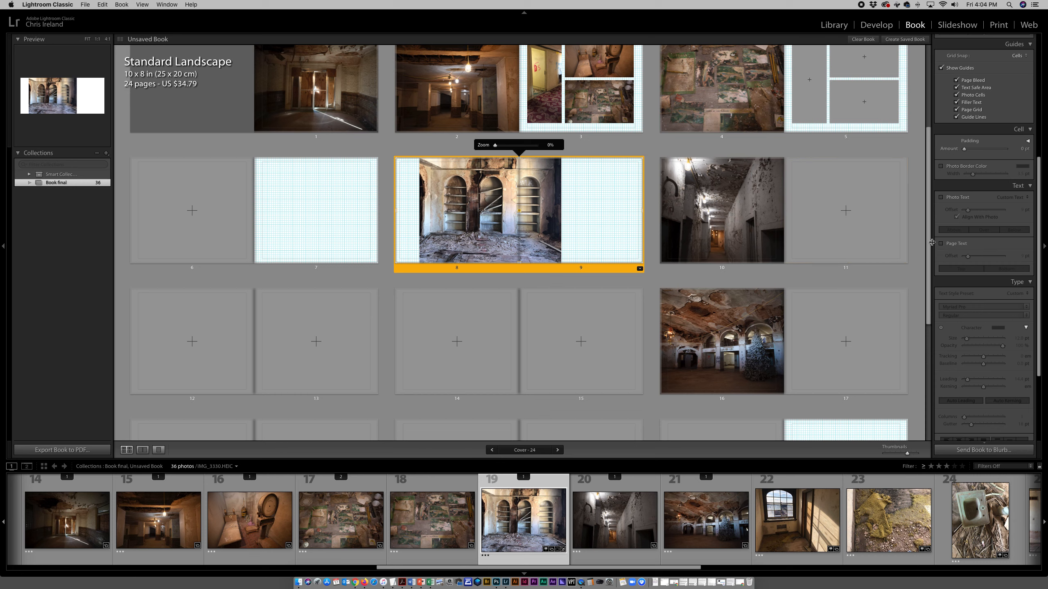
click(940, 198)
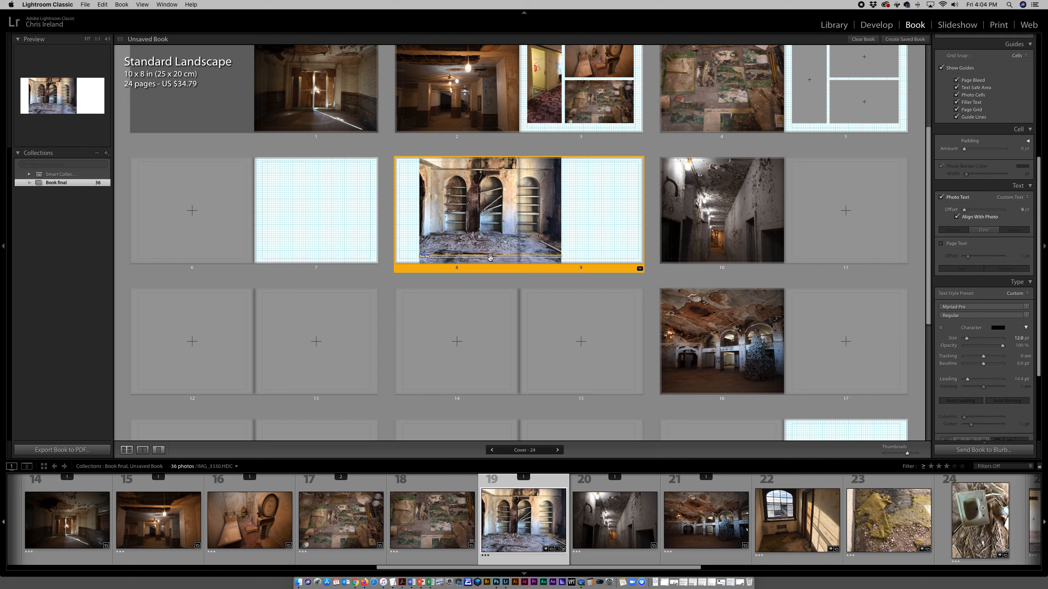
- Add a text cell to the empty area of page 9 and move it up beside the photo
right_click(591, 235)
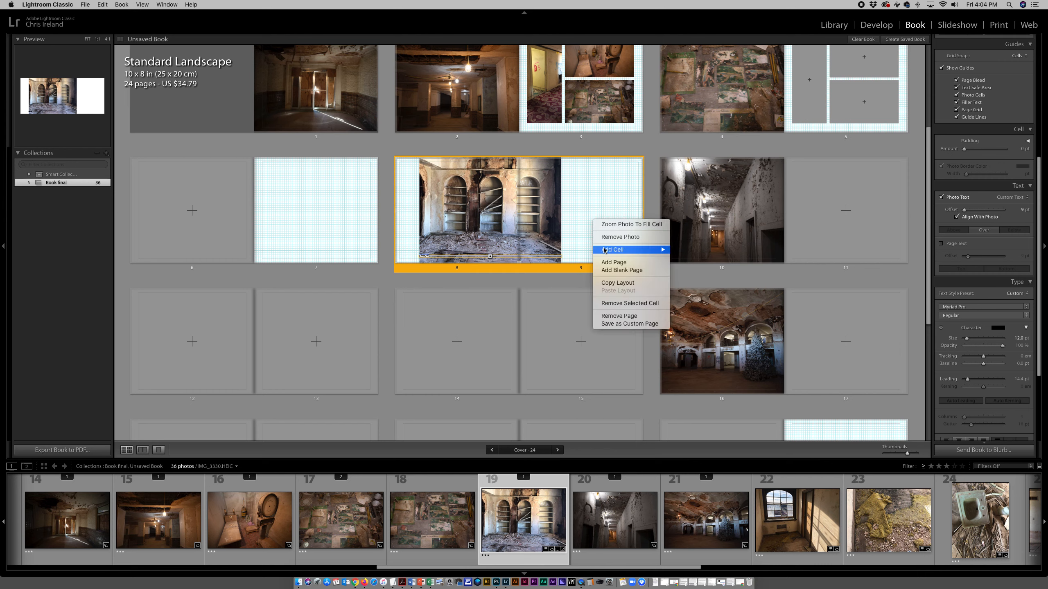
mouse_move(613, 250)
click(679, 257)
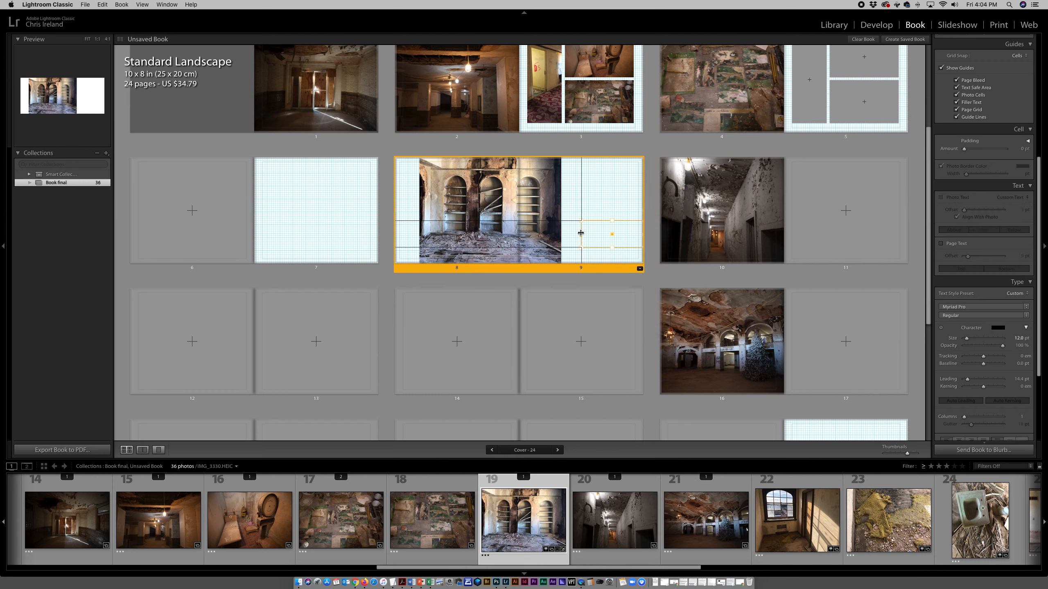
drag(612, 234, 603, 208)
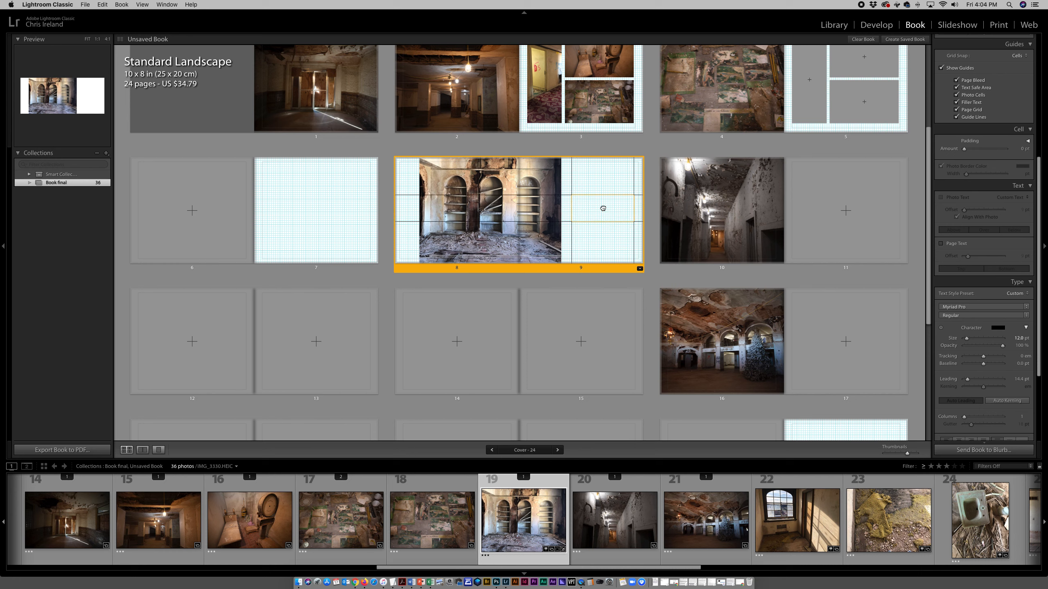
- Raise the photo text on the page 8–9 spread to an offset of about 66 pt and switch photo text off
click(495, 257)
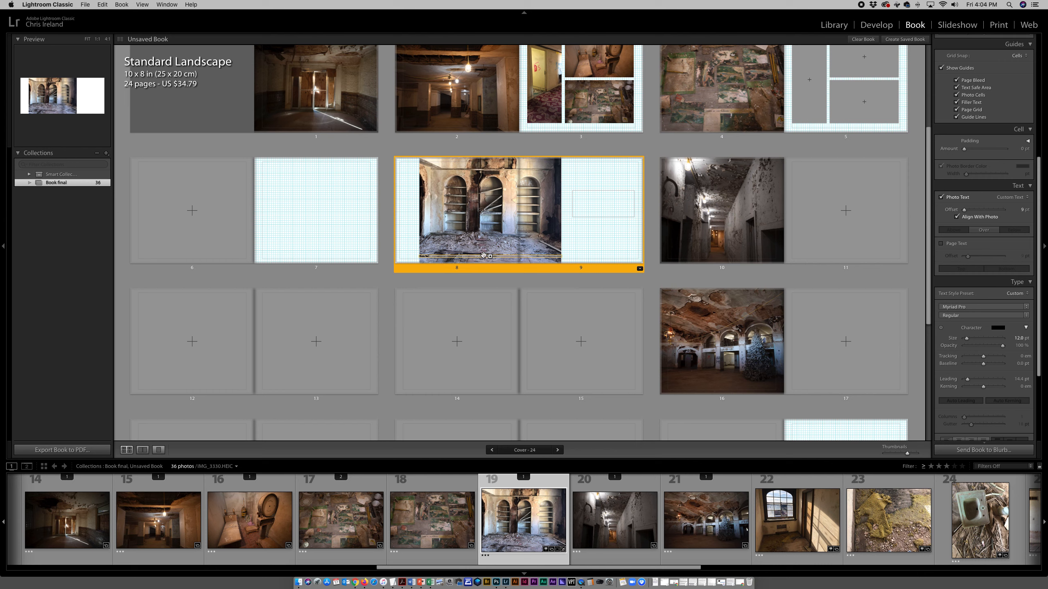
drag(484, 256, 450, 242)
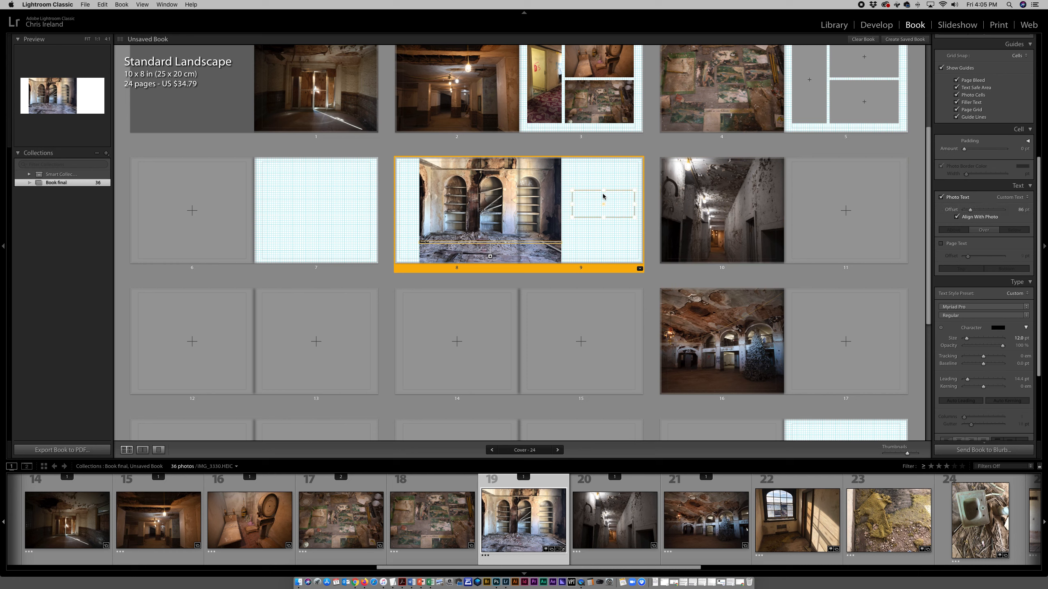
click(941, 198)
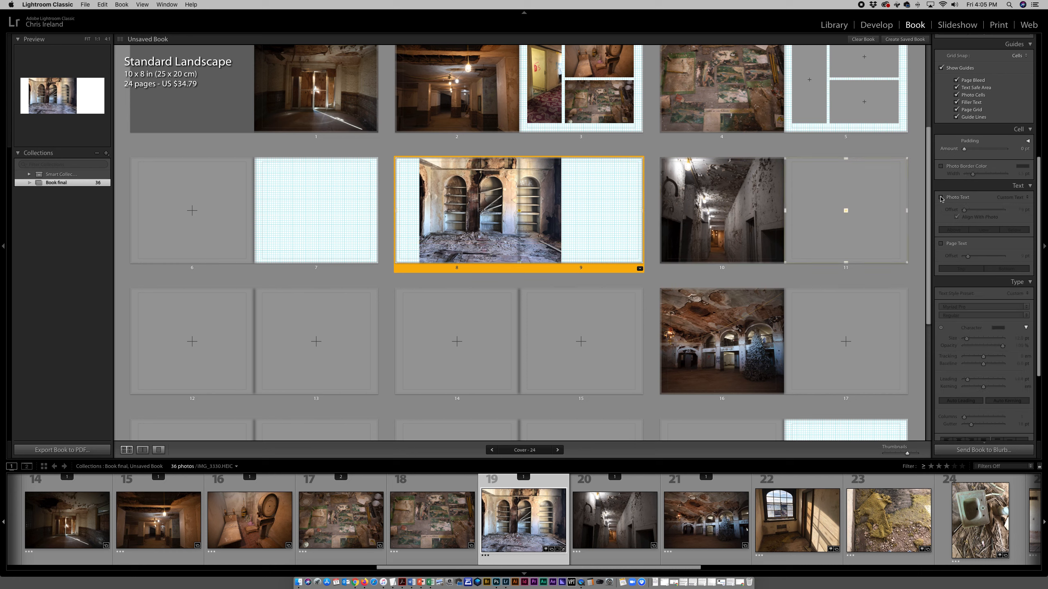
- Turn page text on and off again for the page 8–9 spread
click(941, 244)
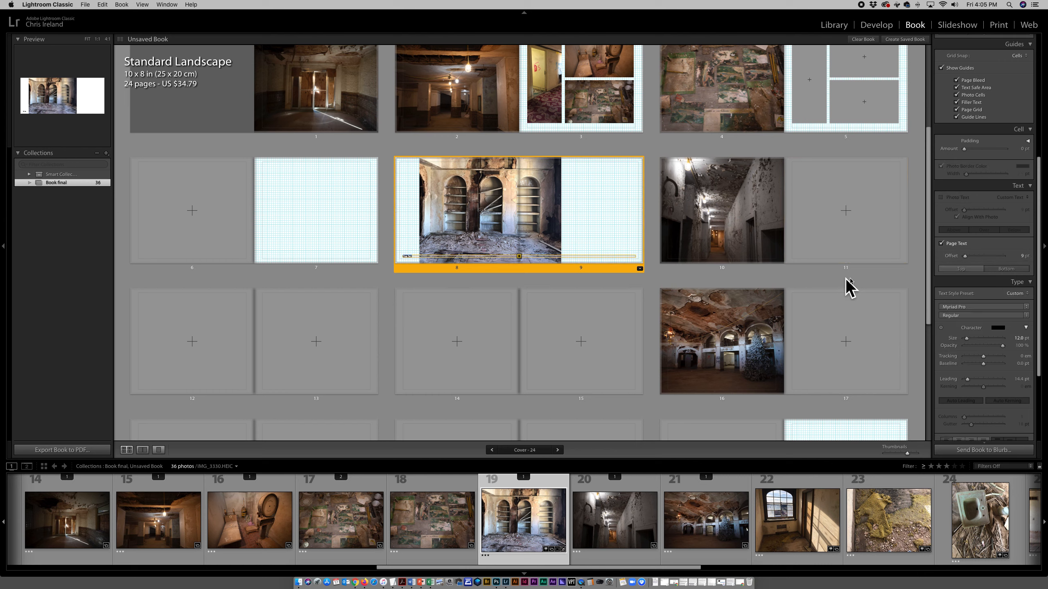
click(941, 243)
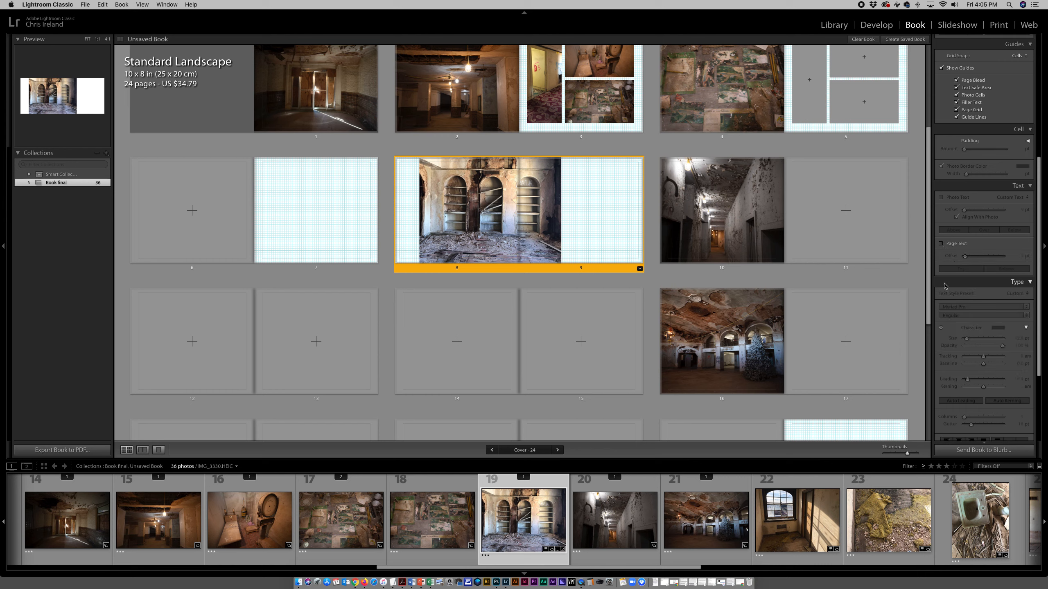
- Enable the global background color, trying bright pink before setting it to white
scroll(1034, 278, down, 3)
scroll(1035, 289, down, 3)
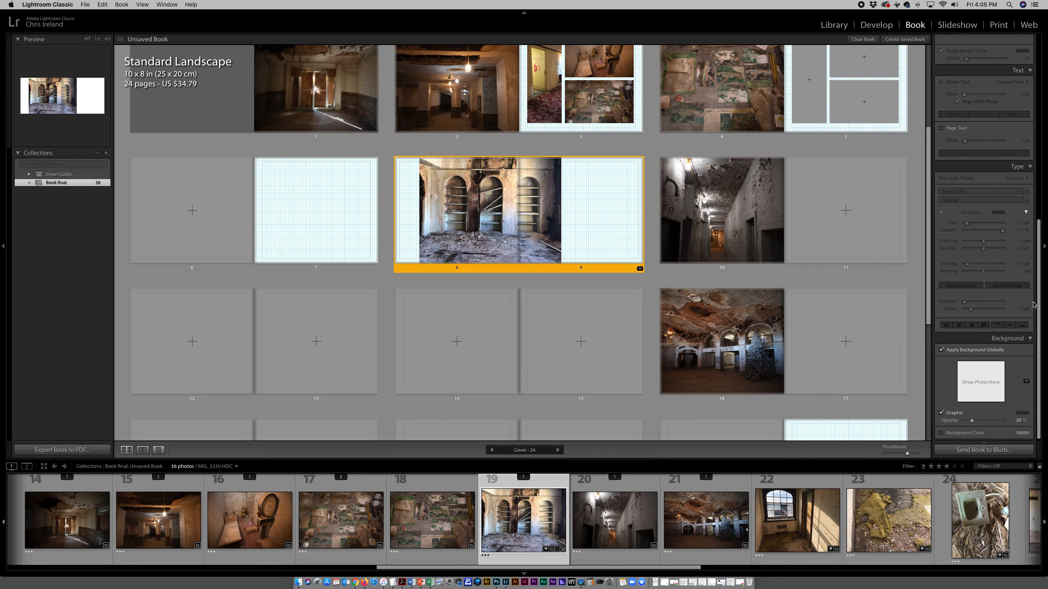
scroll(1033, 305, down, 1)
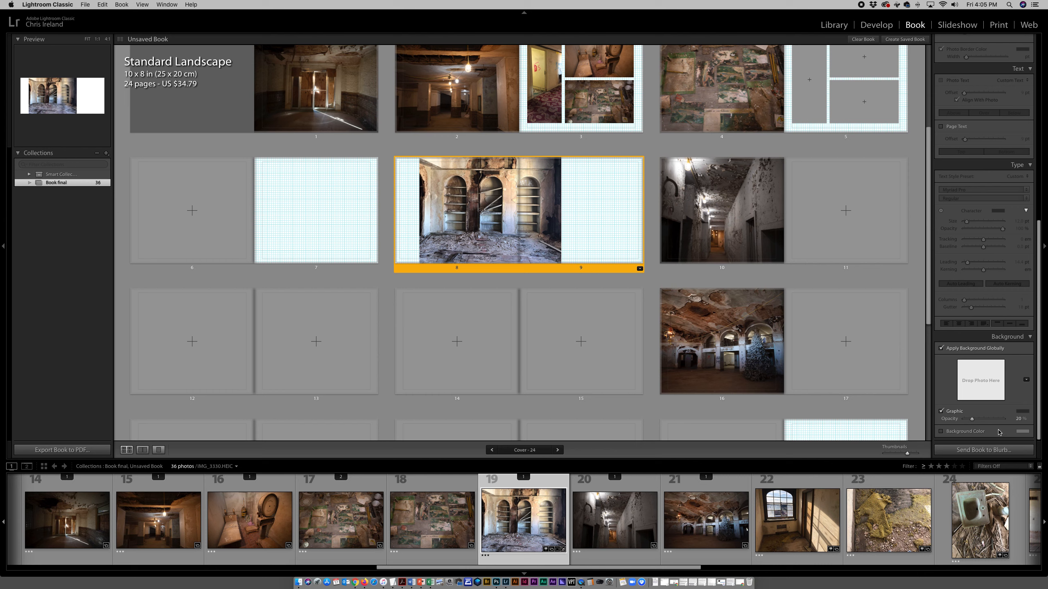
click(941, 432)
click(1022, 432)
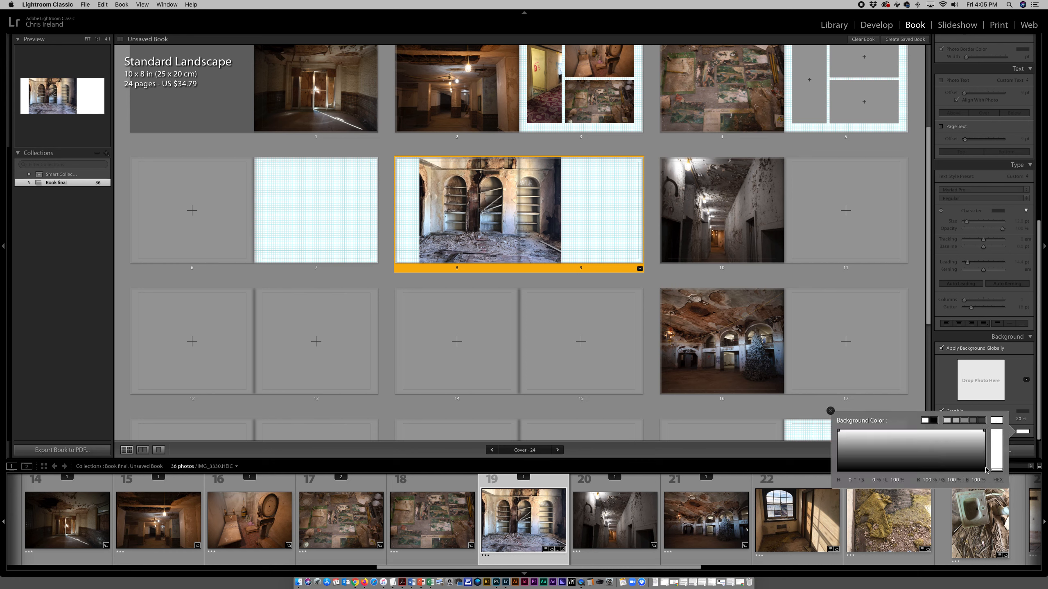
drag(1002, 460, 991, 431)
click(967, 448)
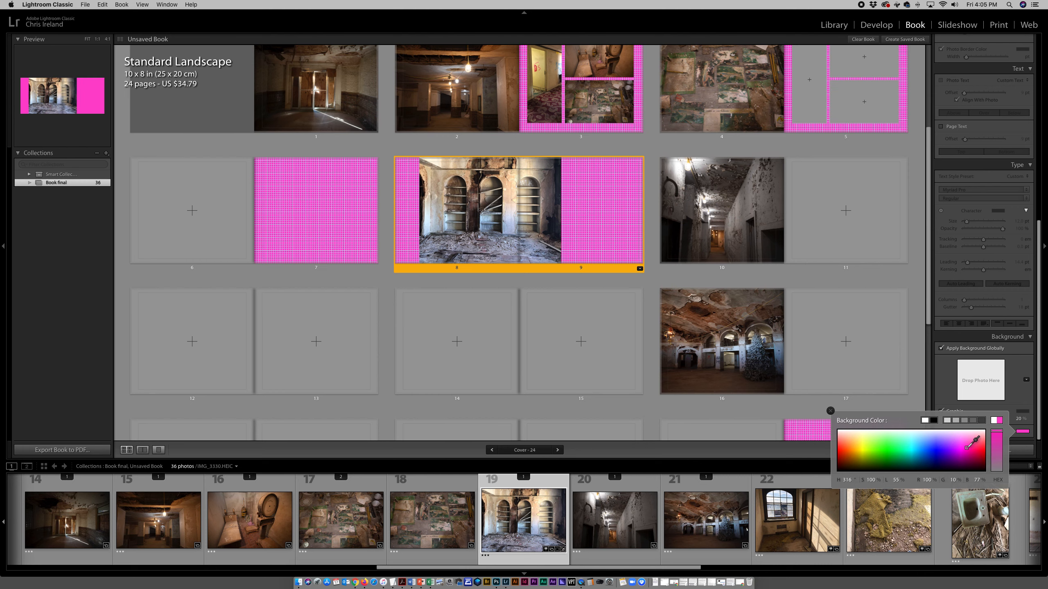
click(925, 420)
click(938, 394)
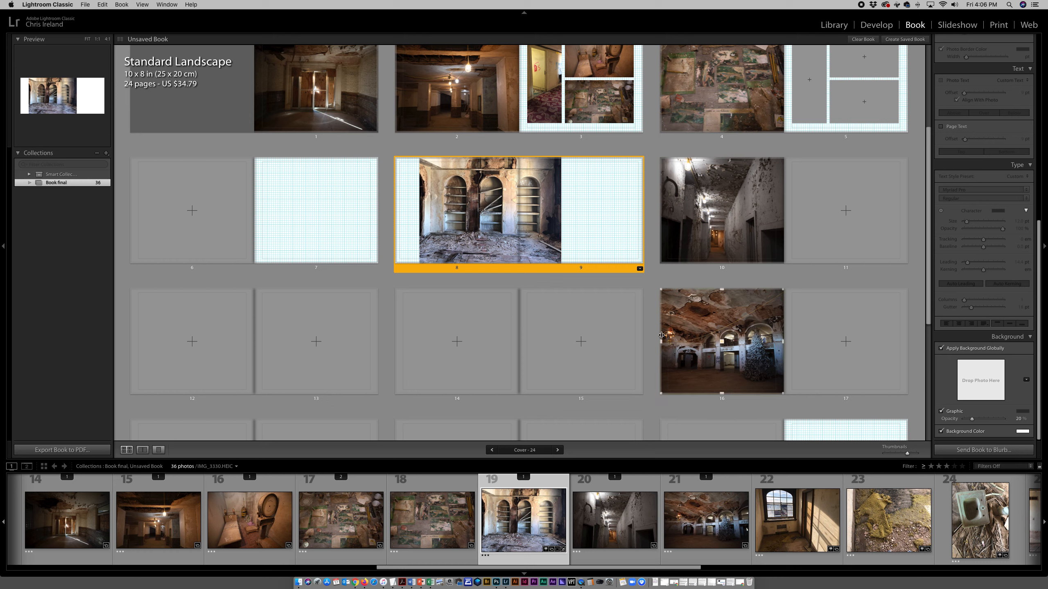
- Fill page 15 with the yellow-green debris photo and apply the one-photo layout with a margin on all sides
click(581, 341)
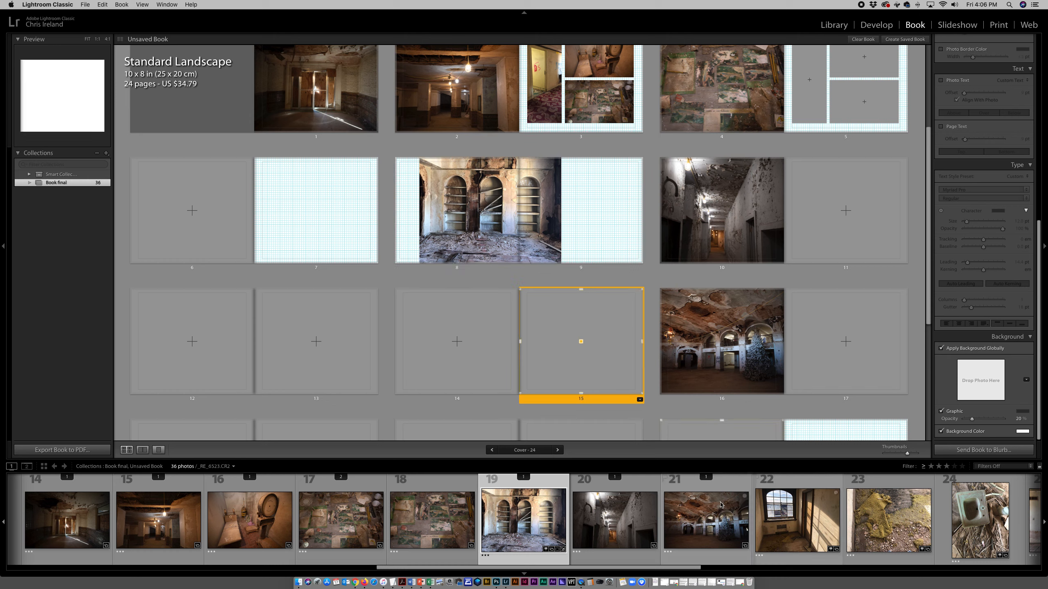
drag(888, 510, 607, 339)
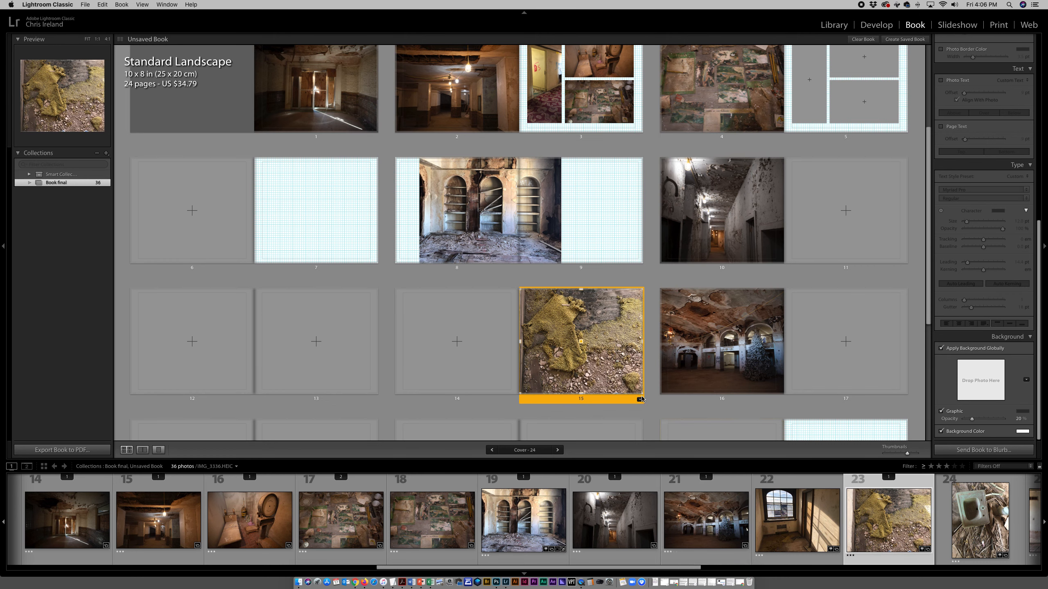
click(640, 400)
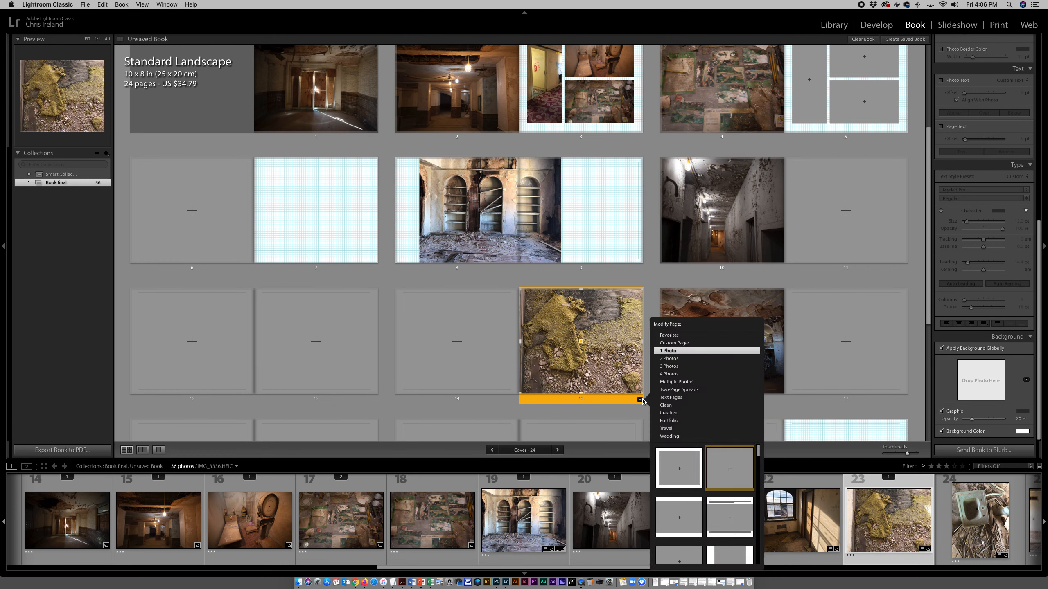
click(685, 453)
- Fill page 14 with the photo of the old treatment room with the table and round machine
click(485, 348)
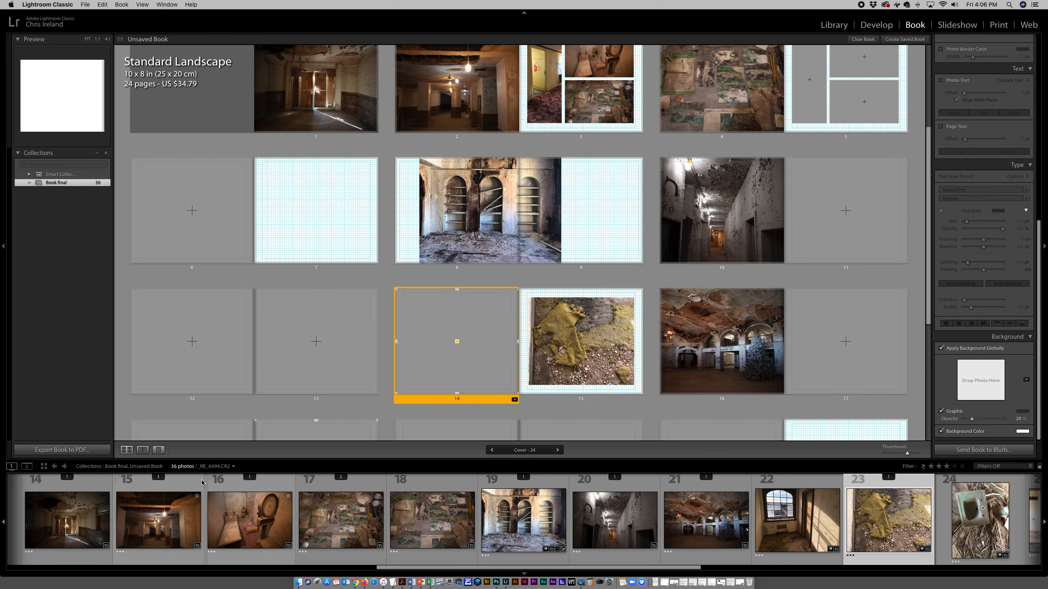
drag(241, 513, 451, 358)
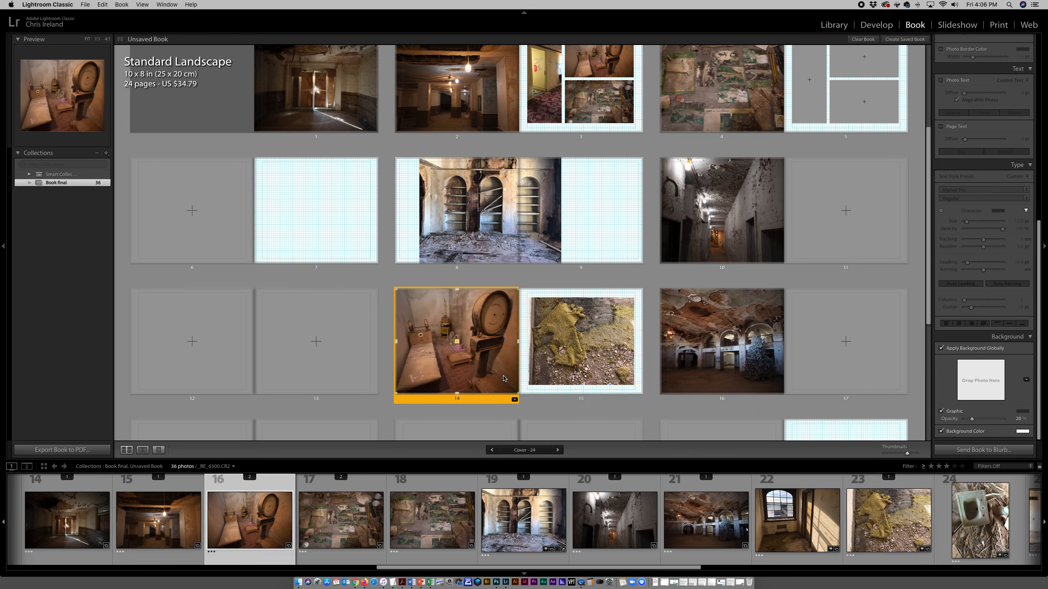
- Check the saved custom page layouts available for page 13 without applying one
click(317, 330)
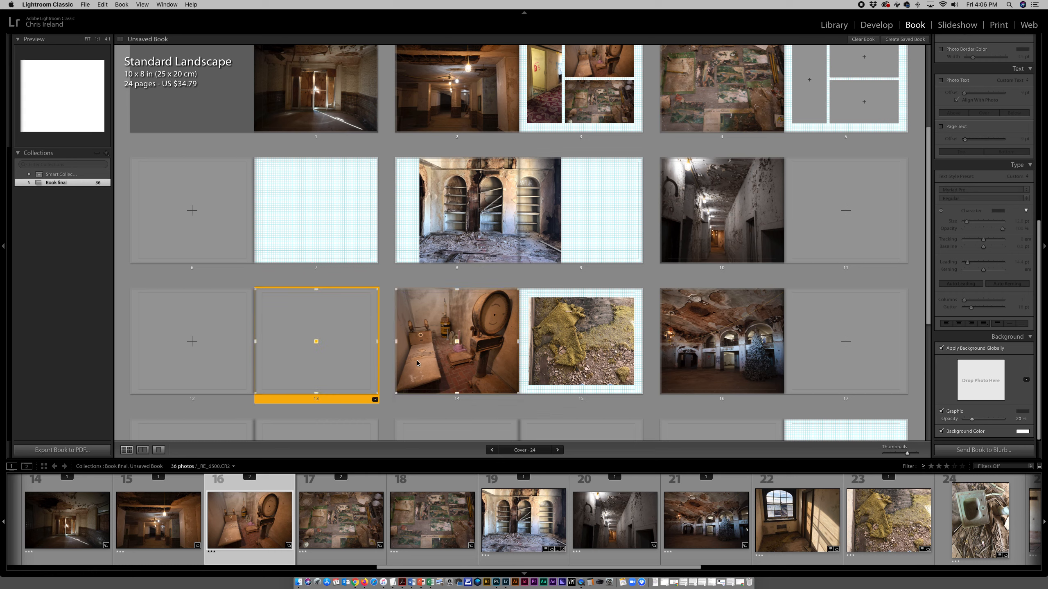
click(374, 399)
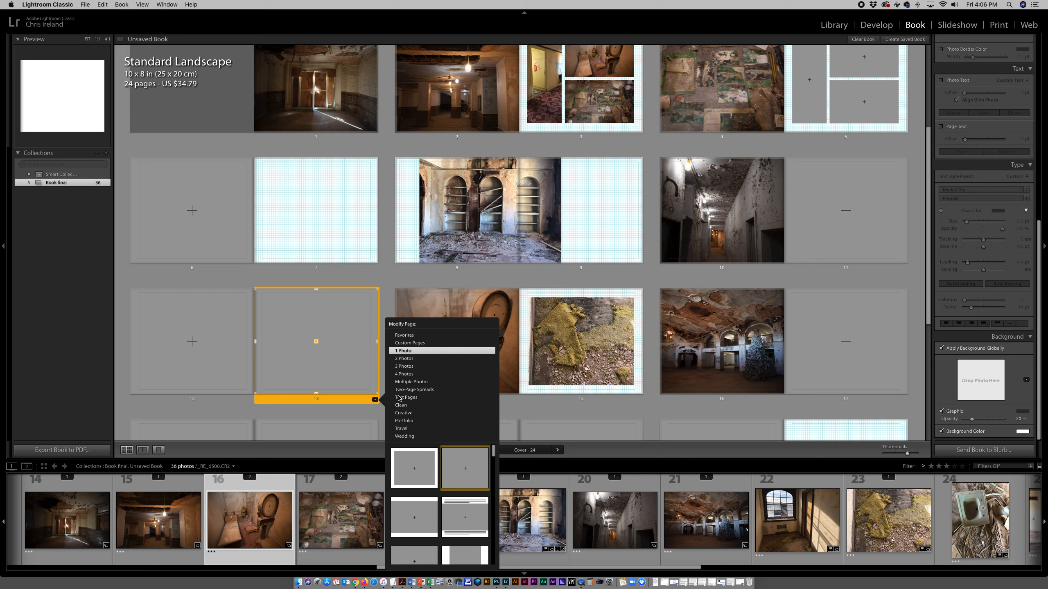
click(417, 344)
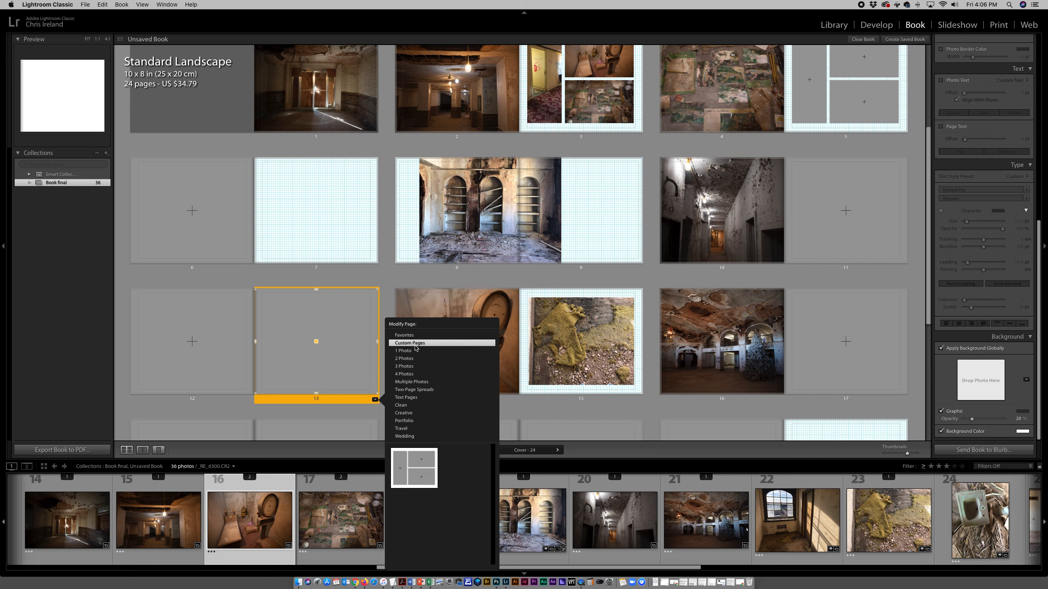
click(724, 532)
- Fill page 17 with the sunlit window room photo and apply the one-photo layout with white bands above and below
click(780, 534)
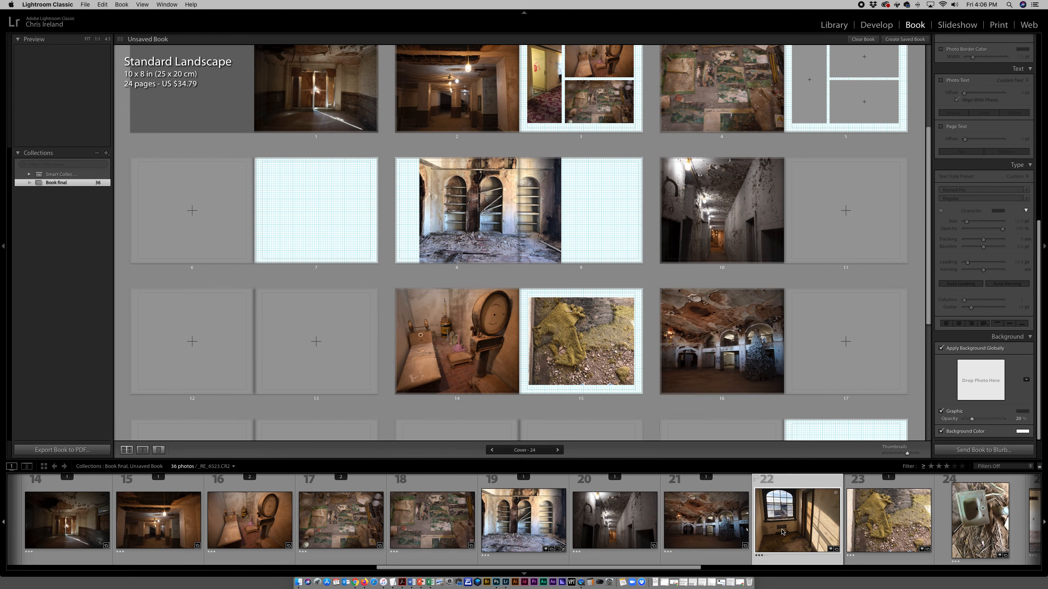
drag(791, 525, 803, 357)
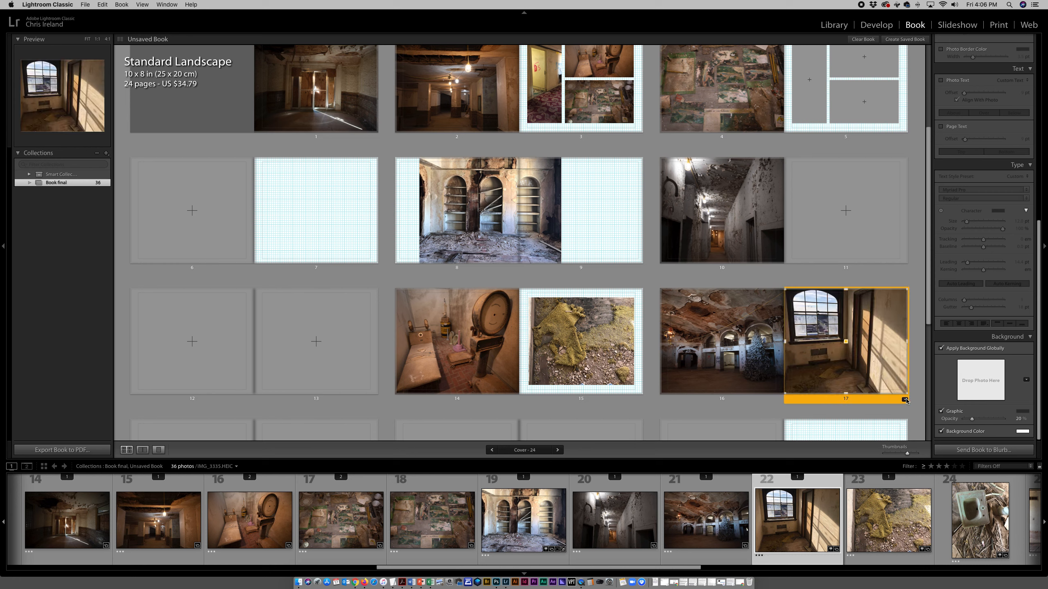
click(904, 399)
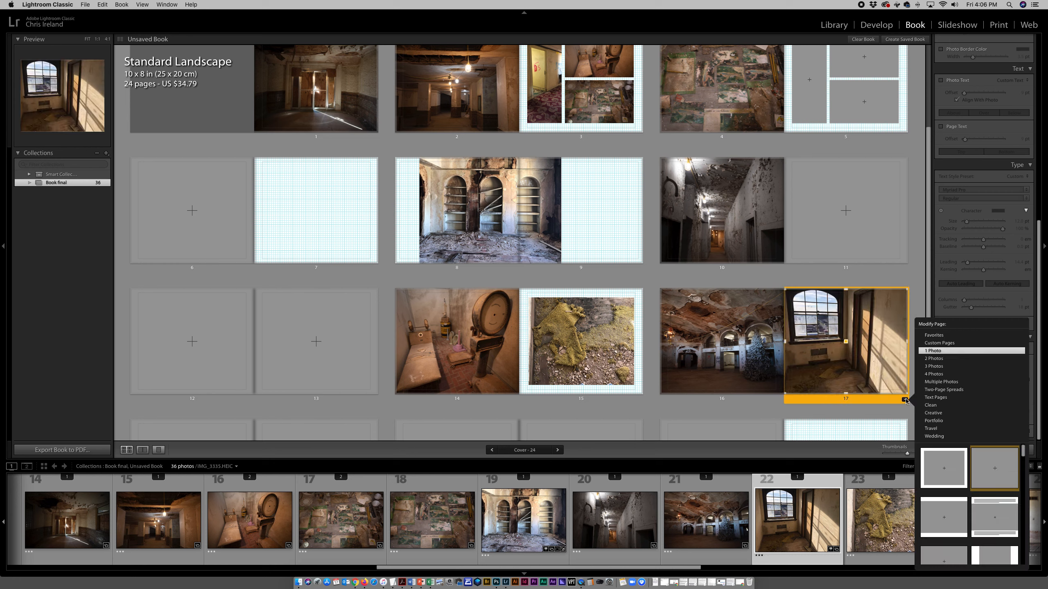
click(945, 479)
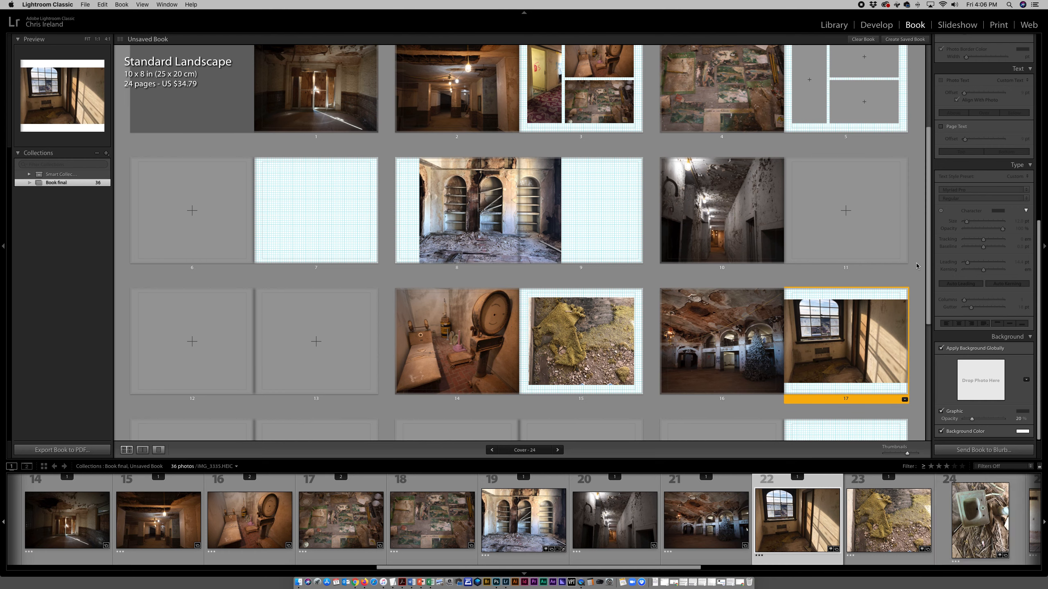
- Fill the front cover with the sunlit window room photo
scroll(926, 252, down, 5)
scroll(924, 239, up, 4)
scroll(924, 234, up, 5)
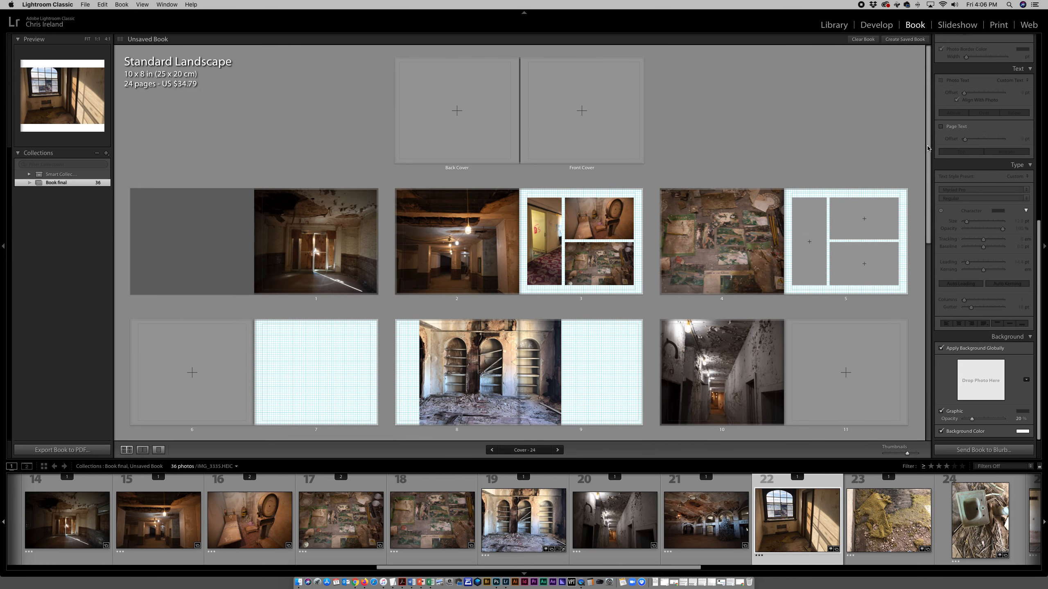
click(555, 131)
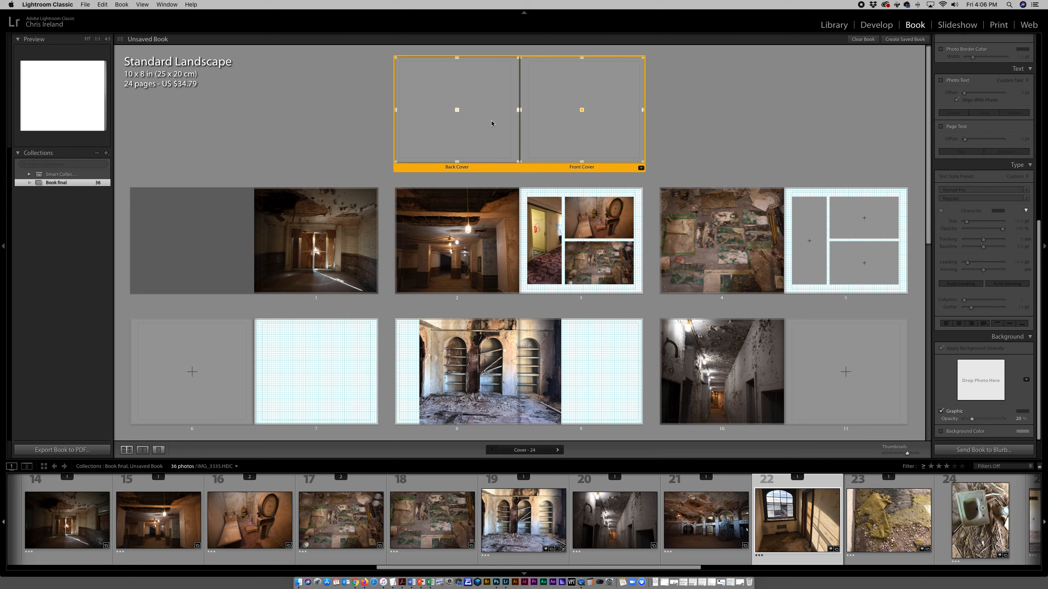
click(866, 507)
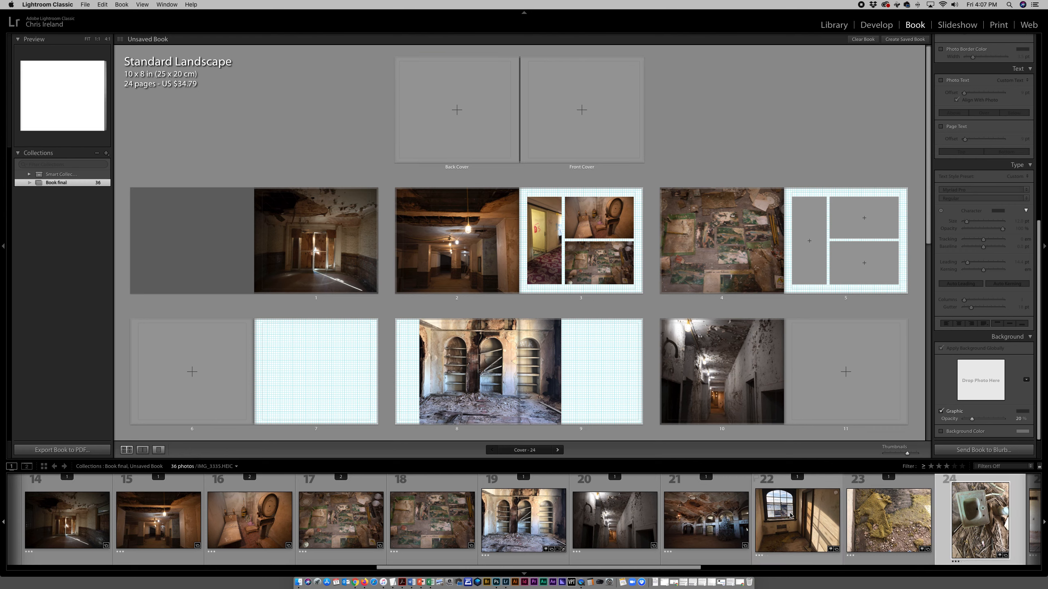
click(806, 516)
drag(803, 514, 612, 136)
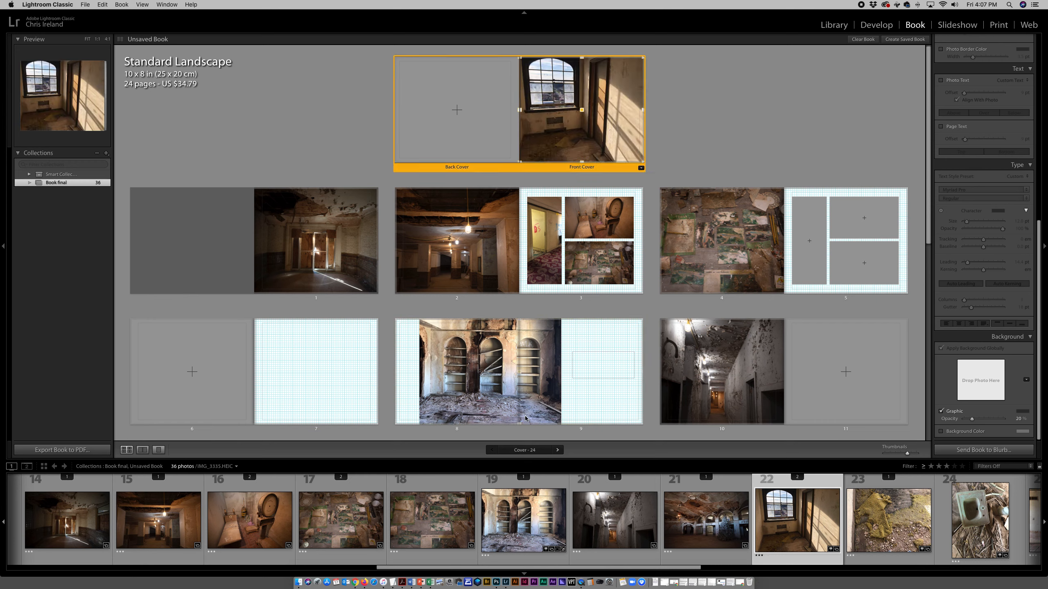
- Replace the front cover photo with the dark room photo of the boarded double doors
scroll(546, 565, left, 10)
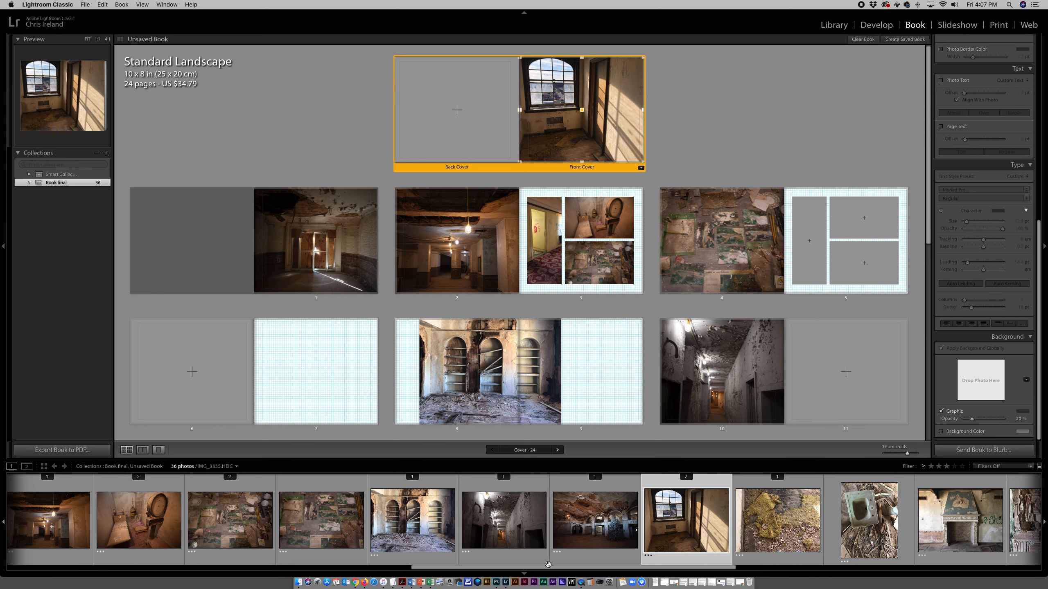
scroll(547, 564, left, 10)
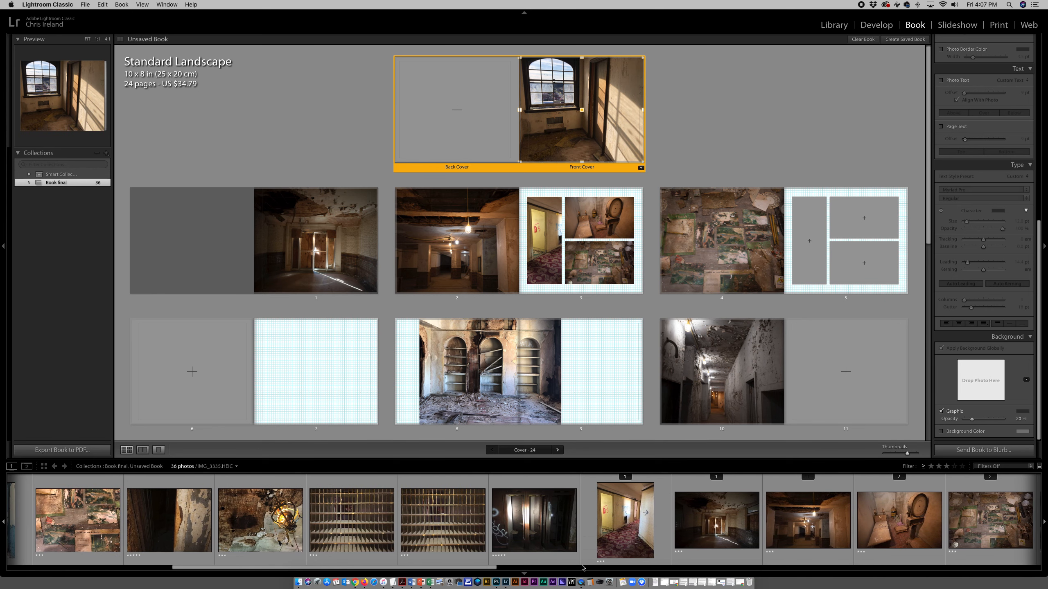
drag(738, 520, 600, 117)
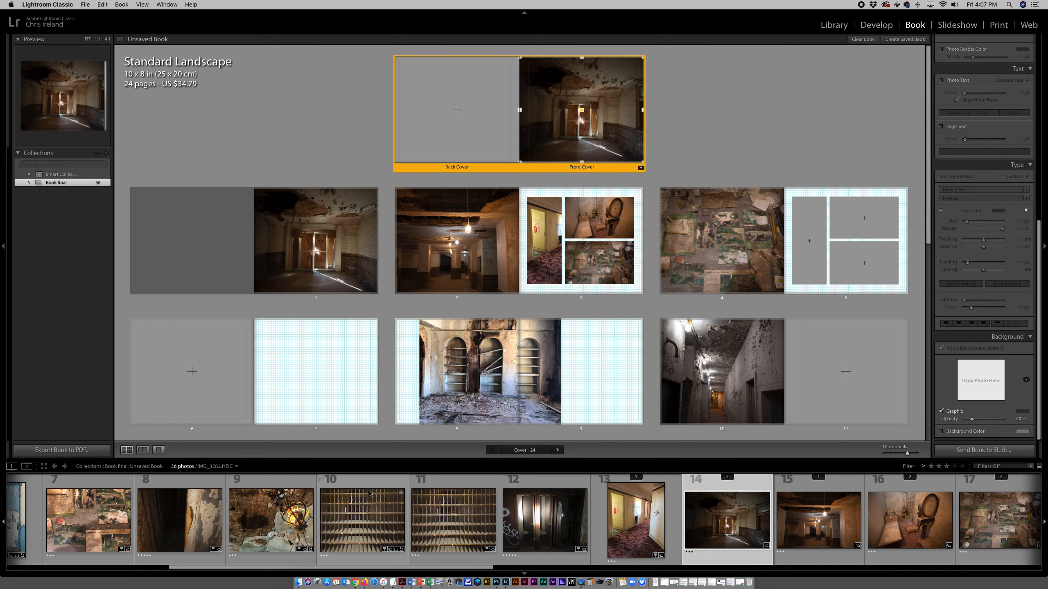
- Browse the book photos and fill the back cover with the fireplace photo
scroll(366, 500, left, 6)
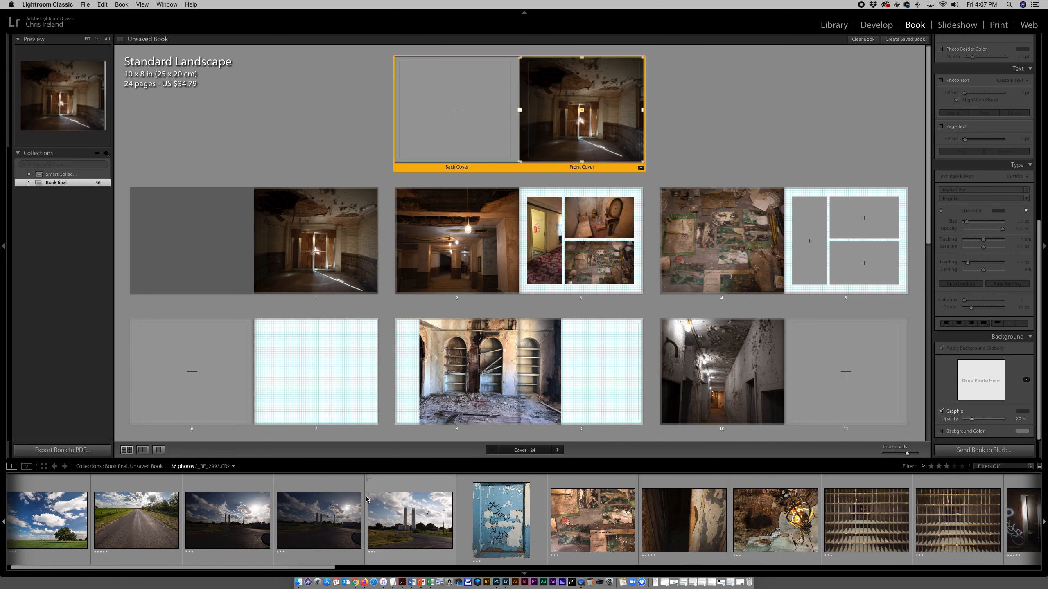
scroll(366, 499, right, 10)
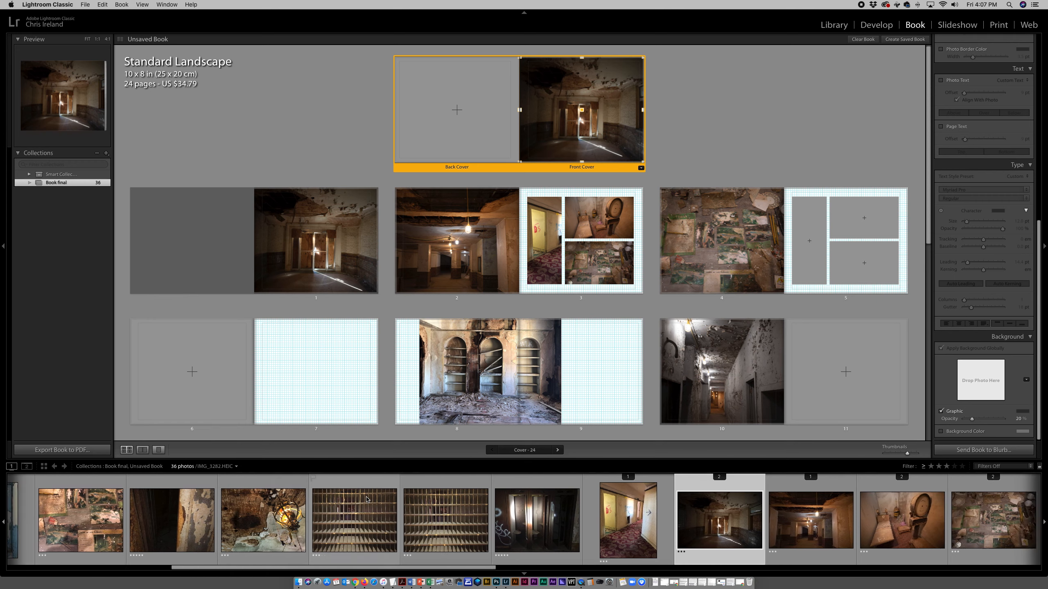
scroll(367, 499, right, 10)
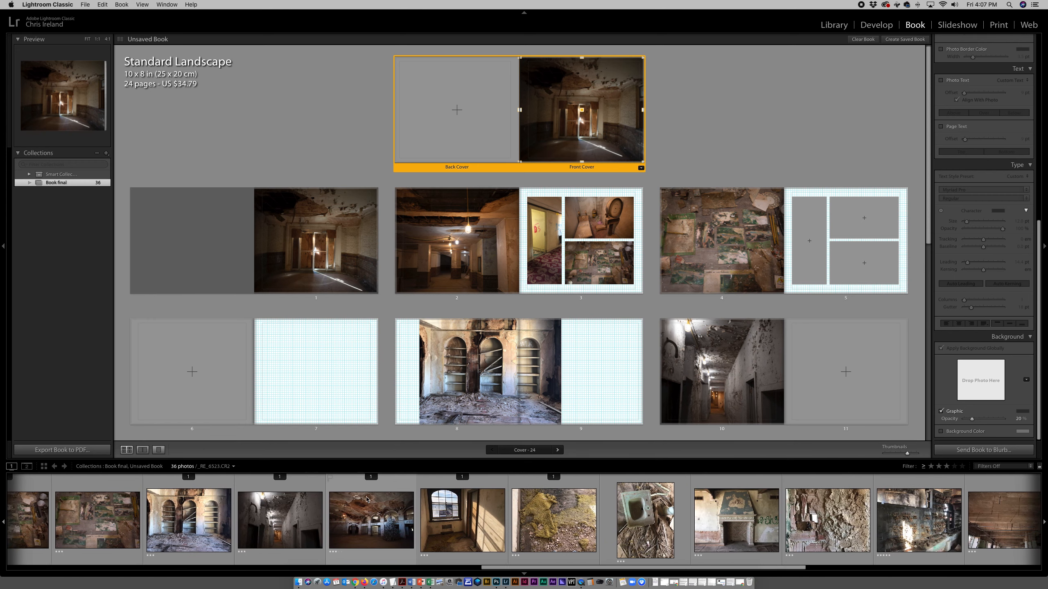
scroll(367, 499, right, 5)
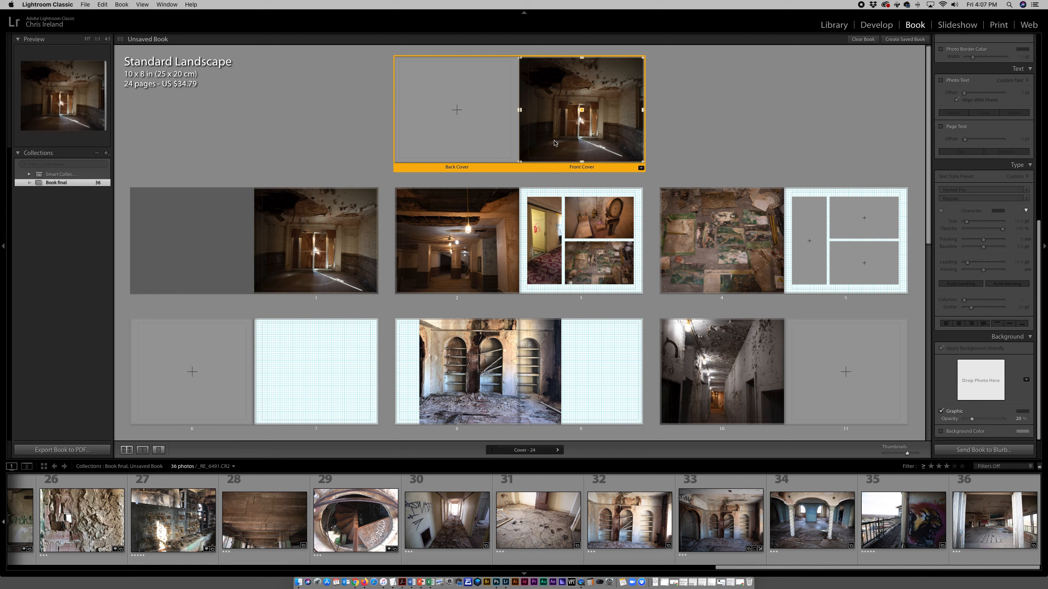
scroll(495, 522, left, 3)
scroll(496, 521, left, 5)
scroll(496, 521, left, 2)
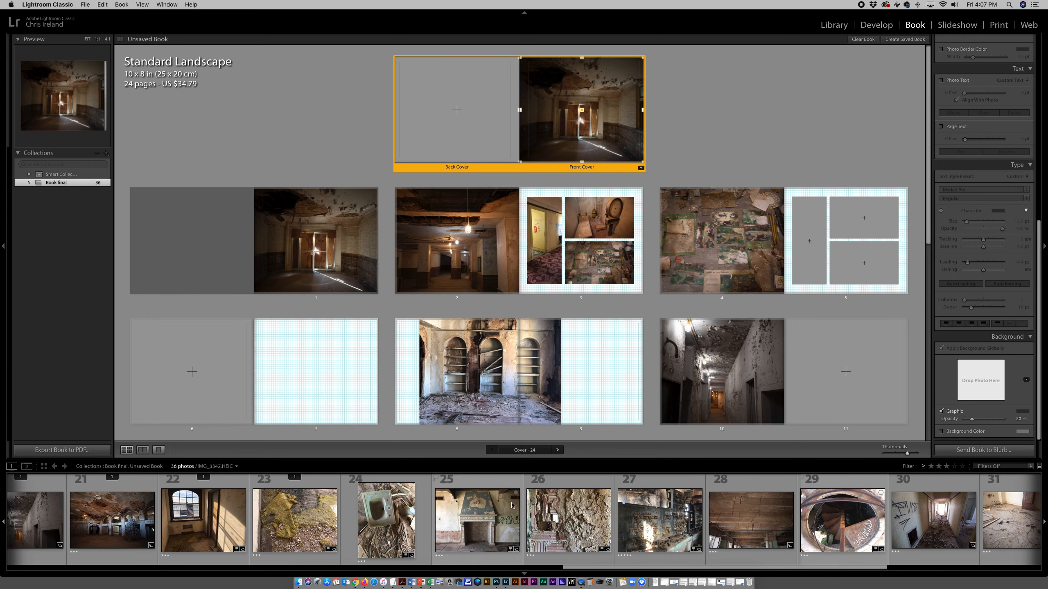
drag(507, 507, 450, 125)
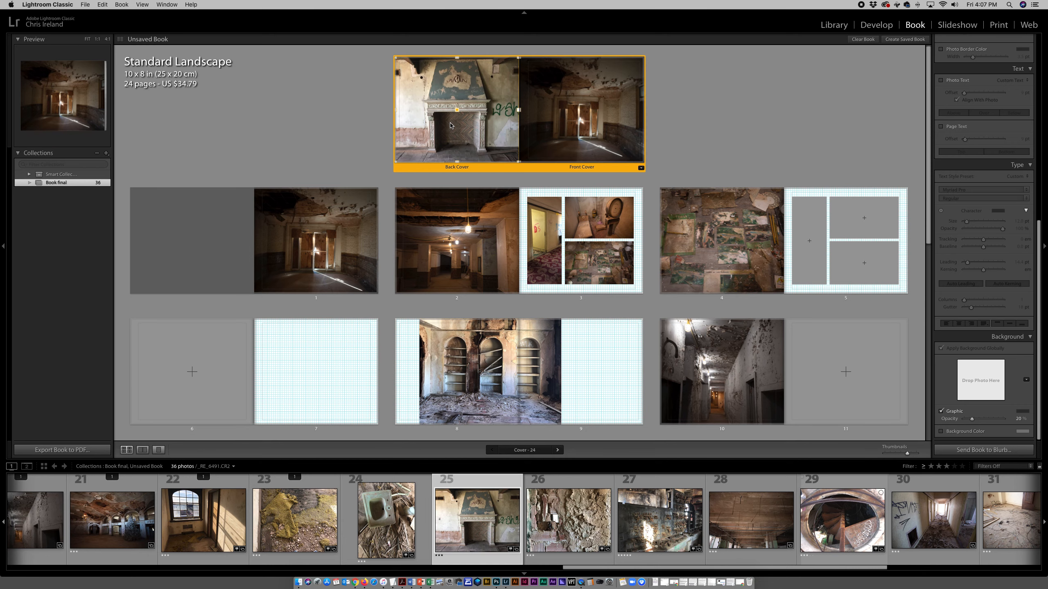
- Try the cover layout with white outer bands and the one with a single photo spanning both covers
click(606, 137)
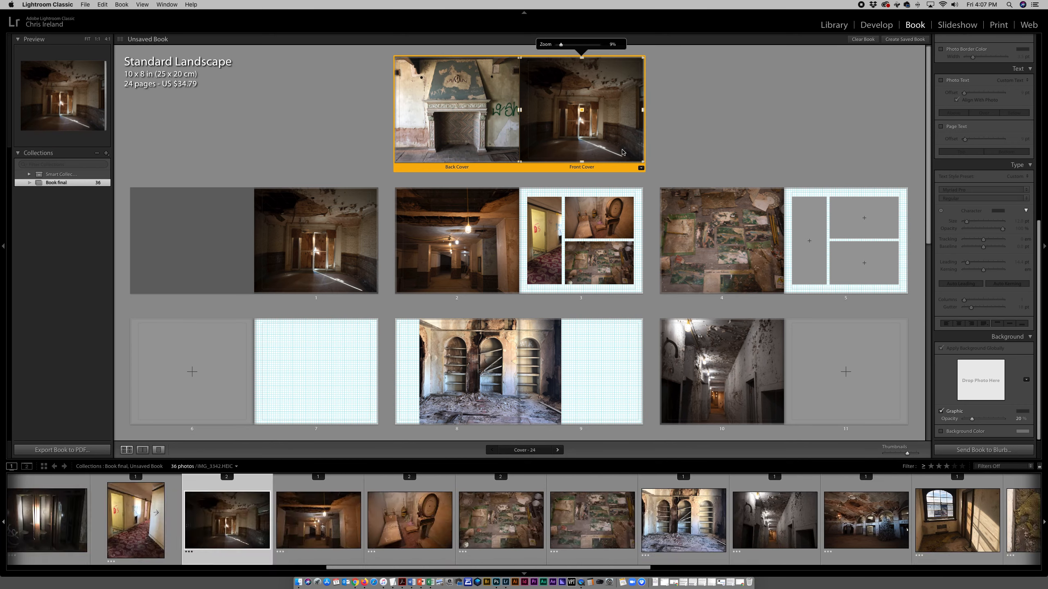
click(640, 169)
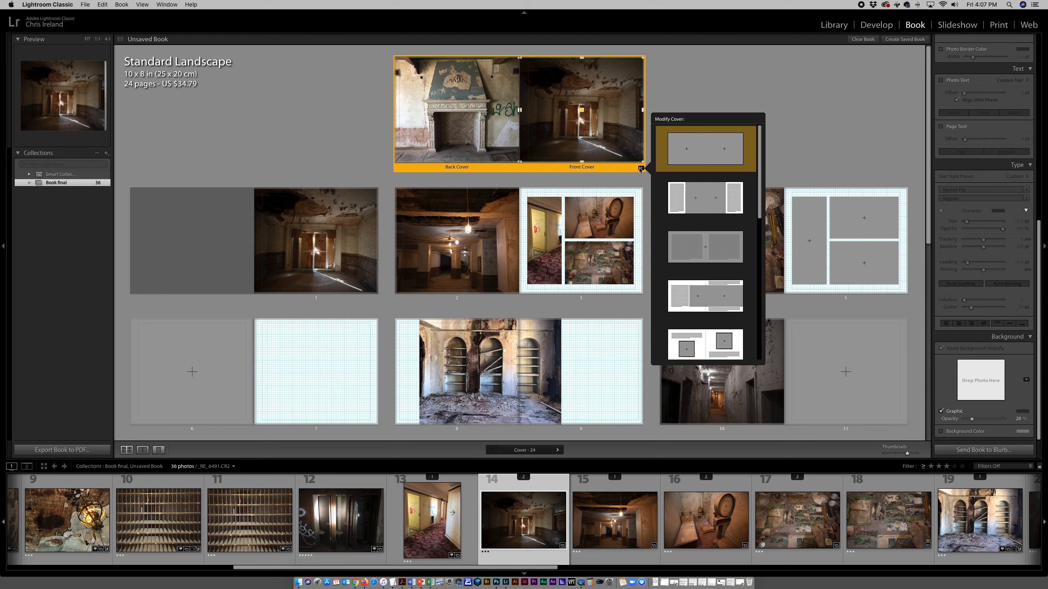
click(704, 201)
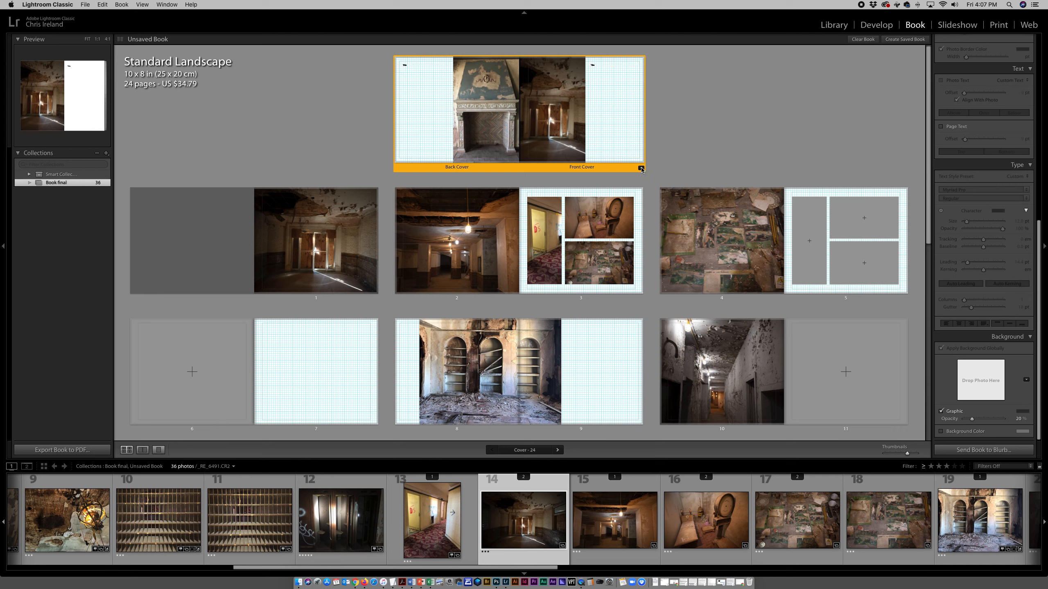
click(641, 169)
click(719, 240)
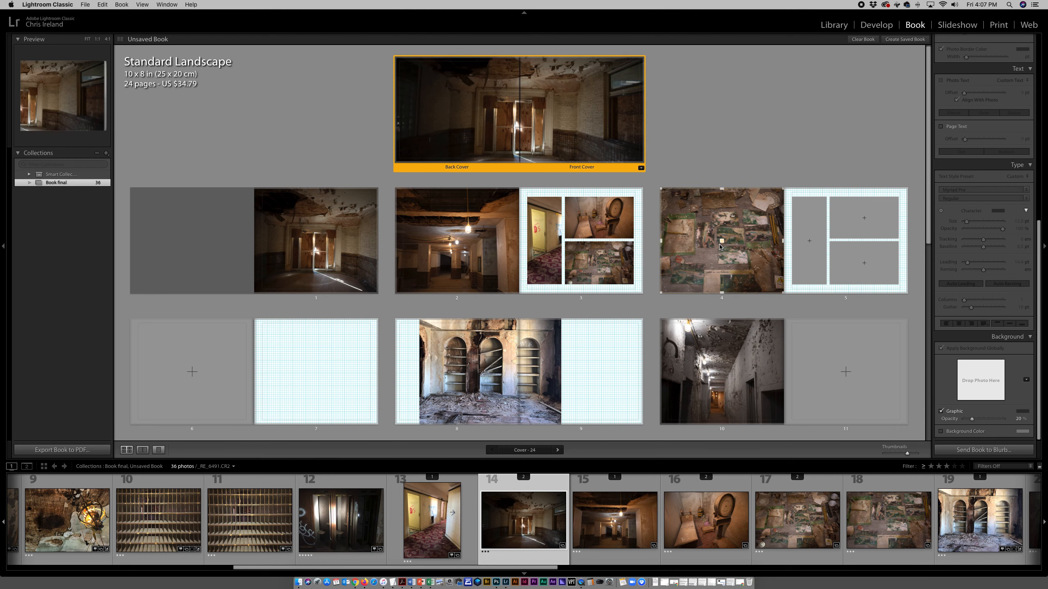
- Apply the full-bleed two-photo cover layout and fill the back cover with the basement photo with hanging light bulbs
click(640, 169)
click(671, 161)
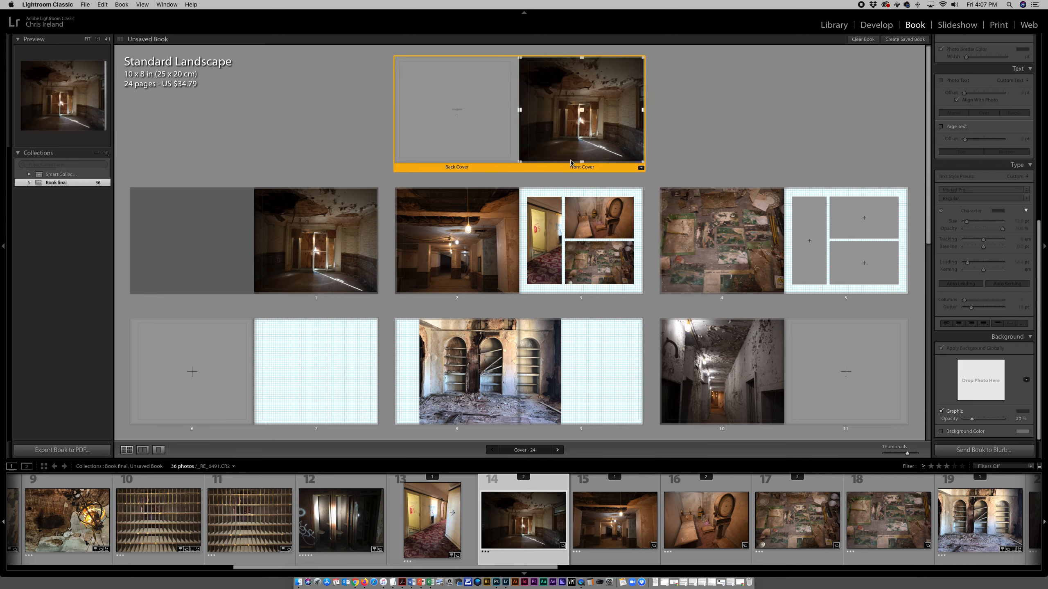
drag(609, 530, 441, 121)
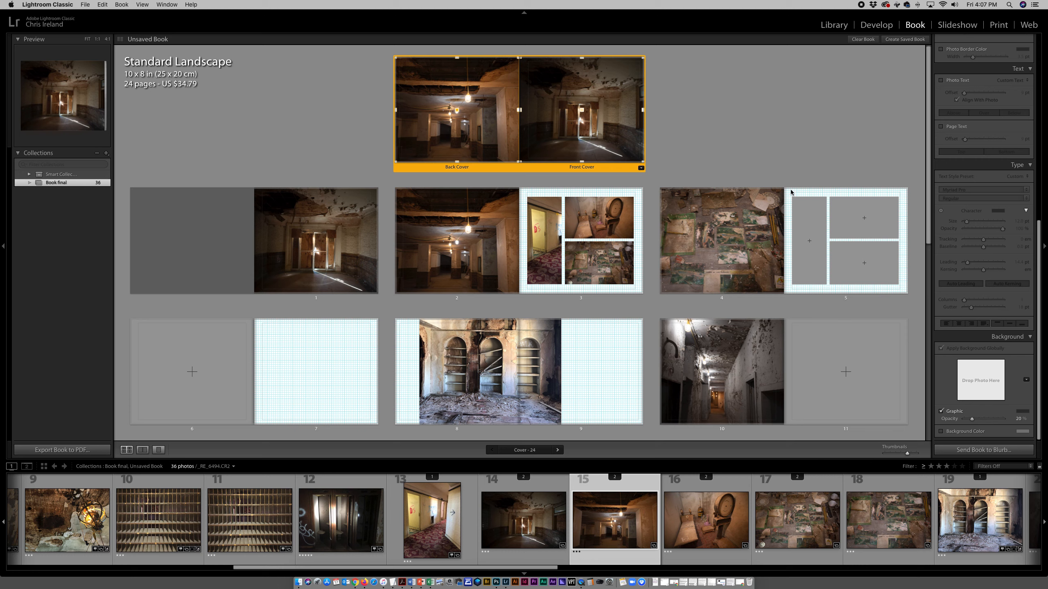
- Add a text cell to the front cover
right_click(598, 151)
mouse_move(619, 201)
click(697, 209)
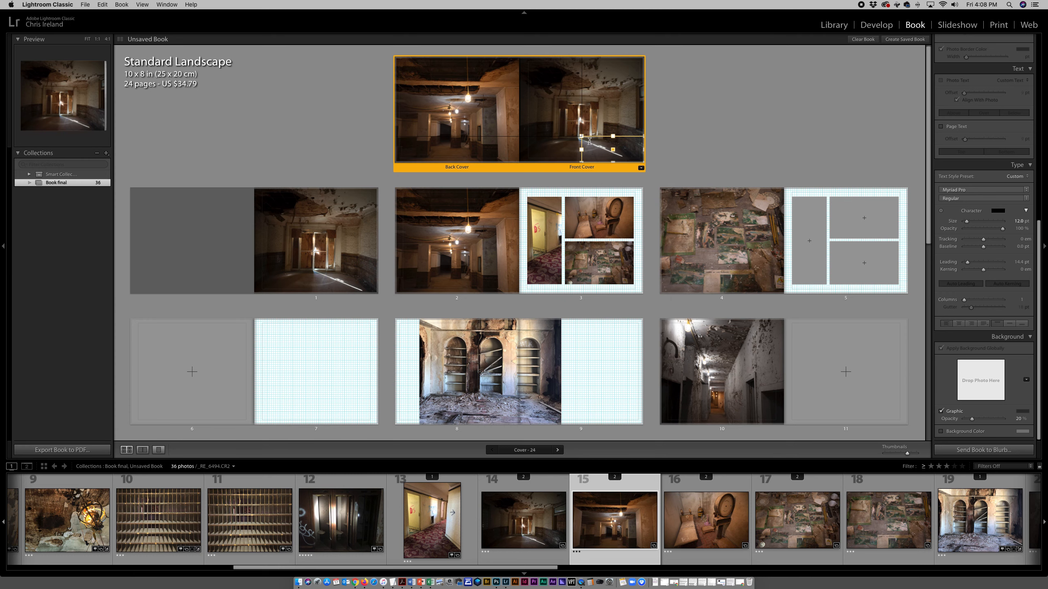
- Show the cover as a single spread and enter "Baker Hotel", "by" and the author's name on three lines in the front cover text cell
click(589, 142)
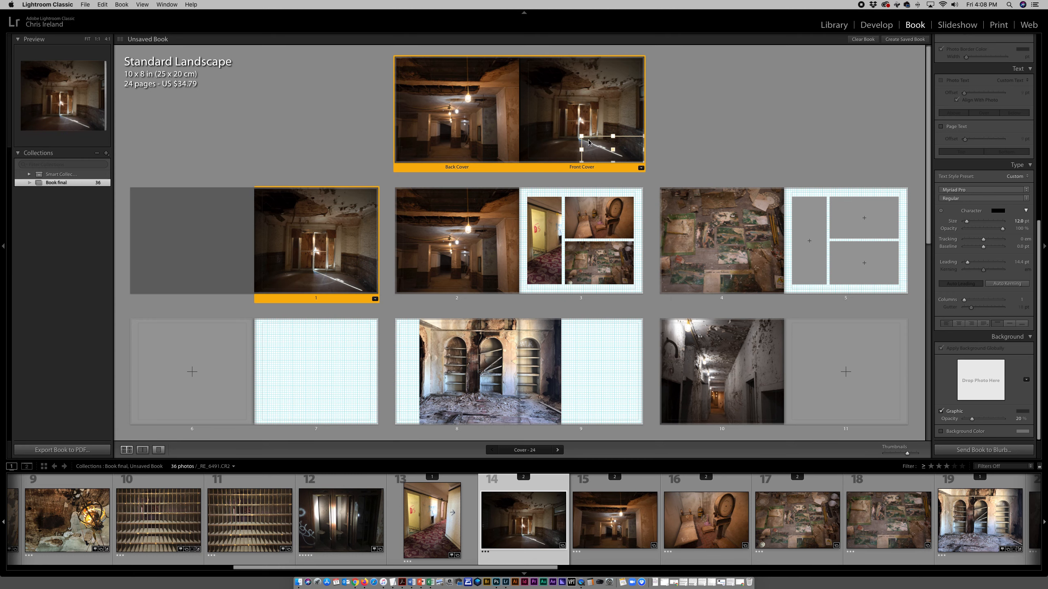
key(shift+b)
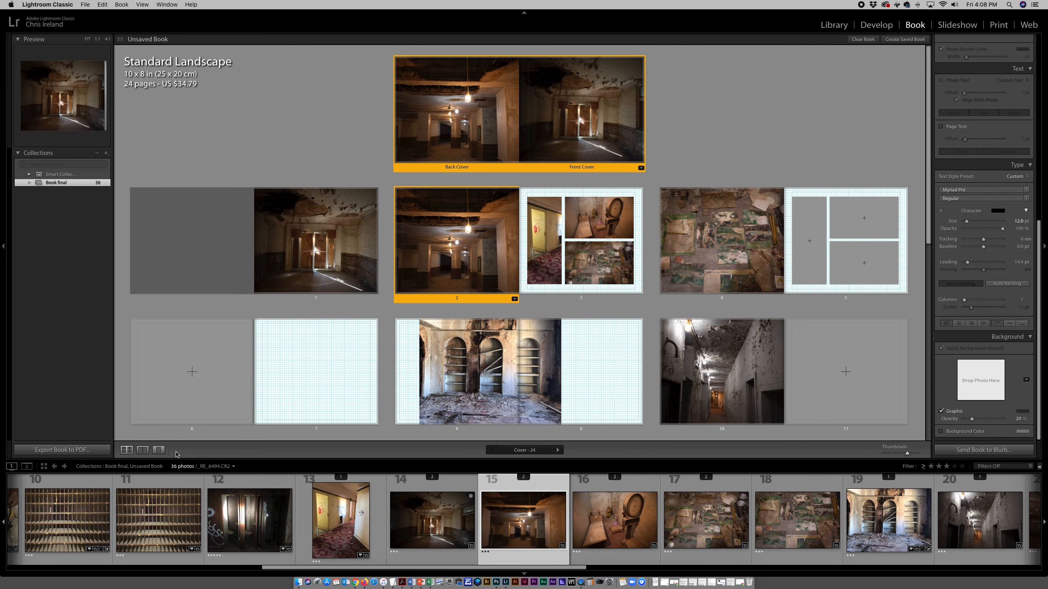
click(143, 449)
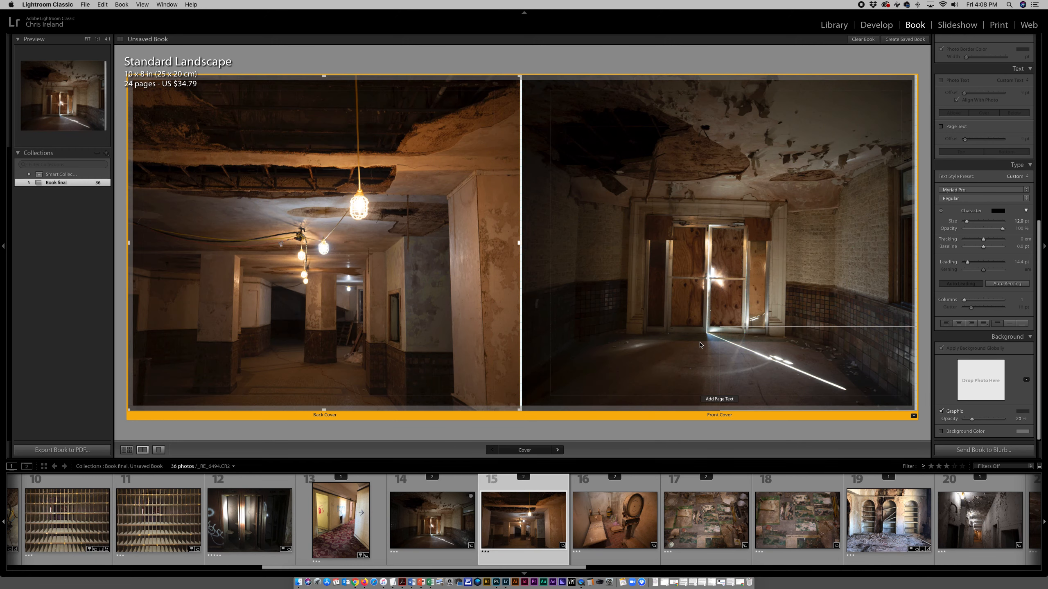
key(Left)
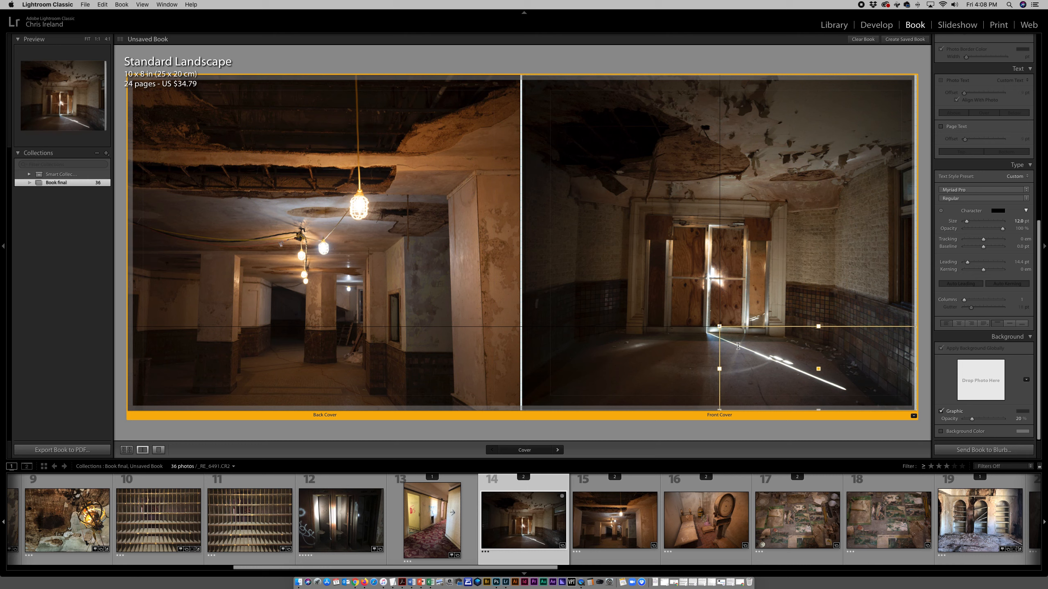
text(aker Hotel)
- Format all of the front cover text in Avenir Black at about 27.8 pt
drag(757, 346, 709, 330)
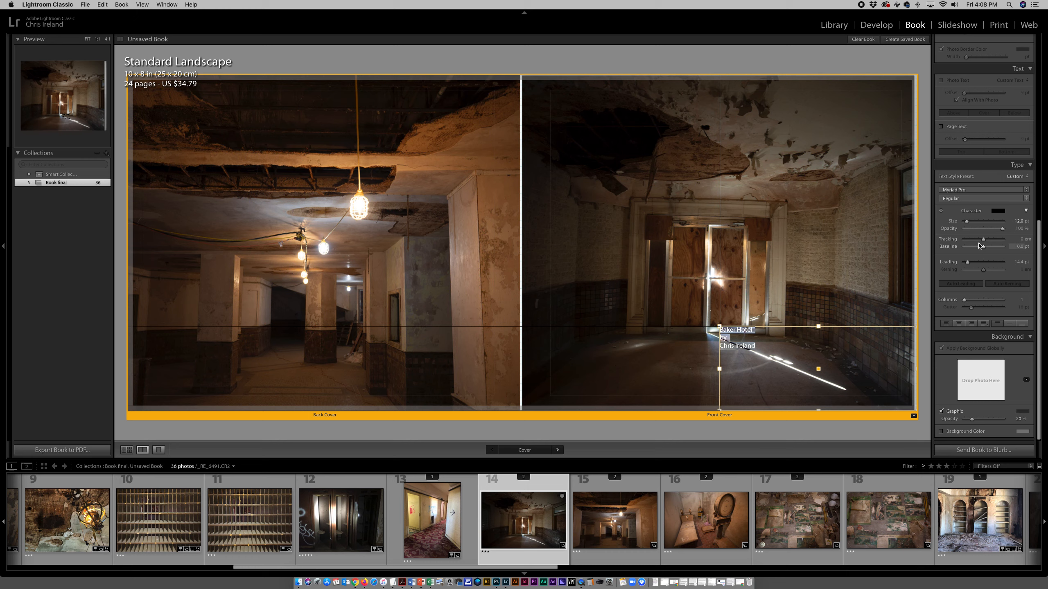
click(971, 191)
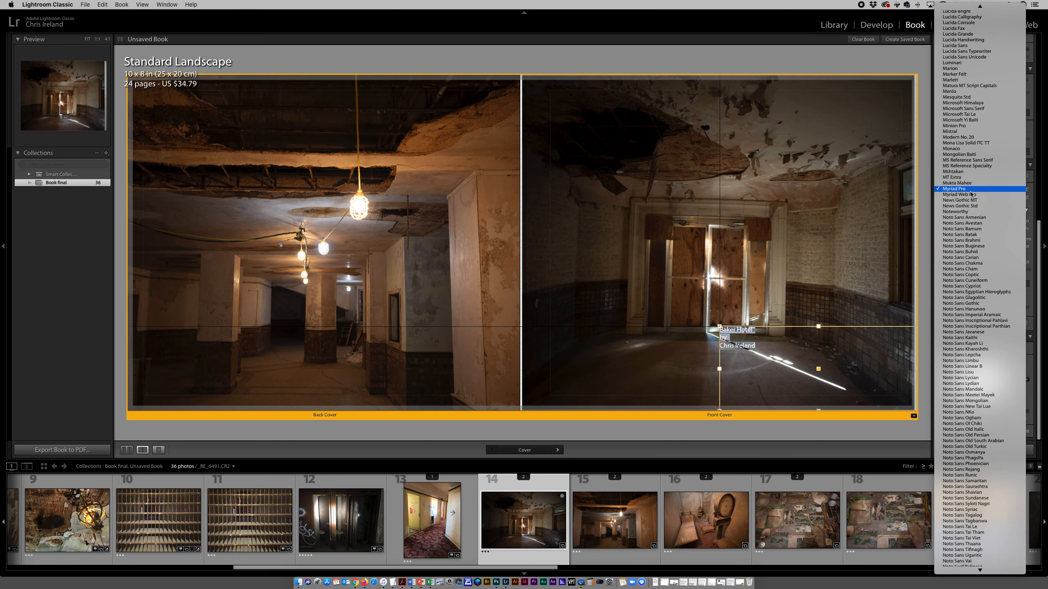
mouse_move(976, 5)
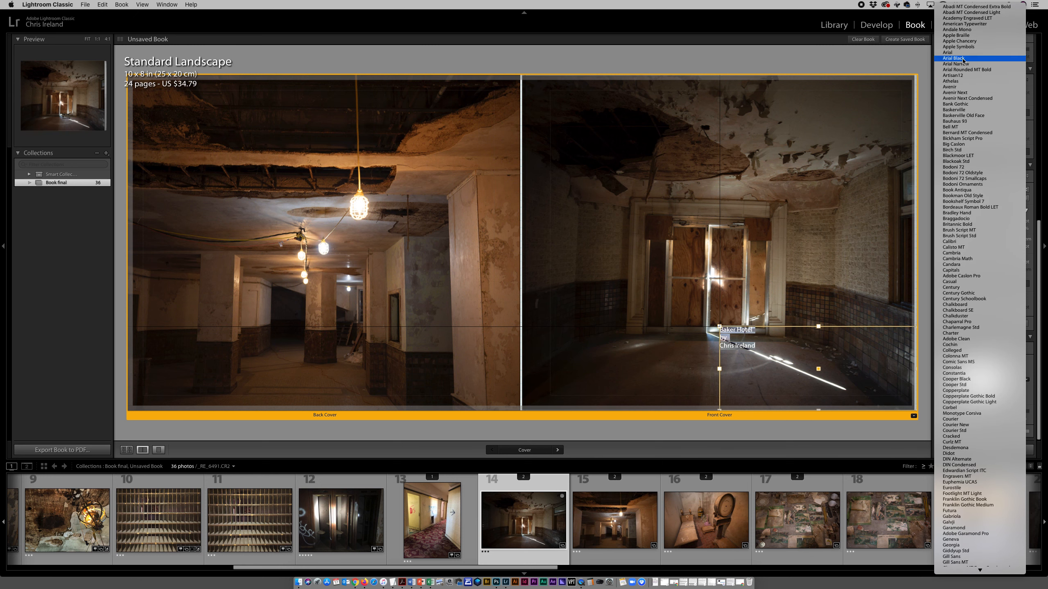
click(950, 87)
scroll(975, 341, up, 1)
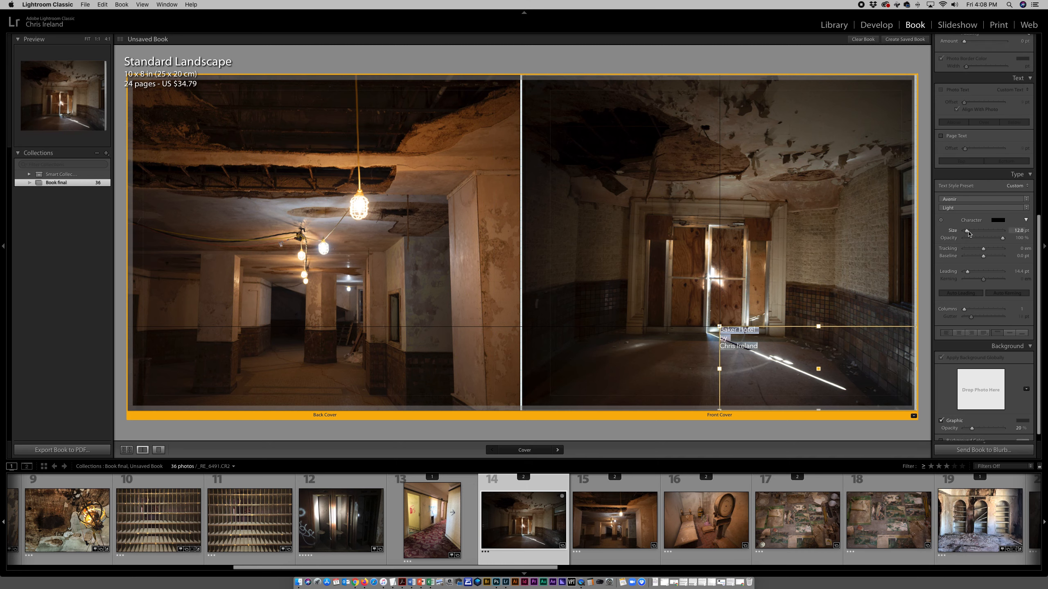
drag(966, 230, 973, 233)
click(977, 208)
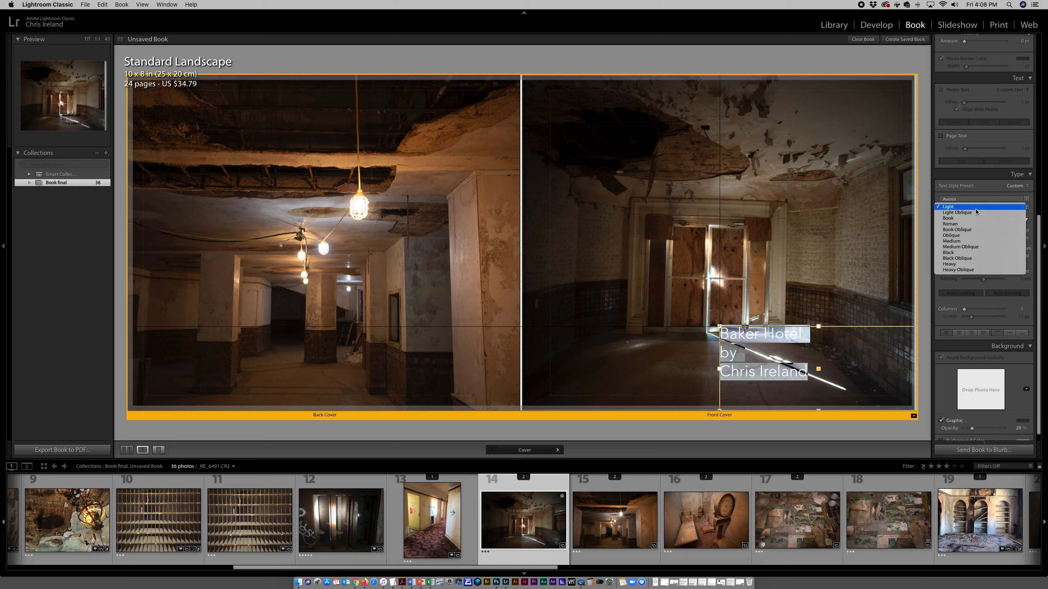
click(961, 252)
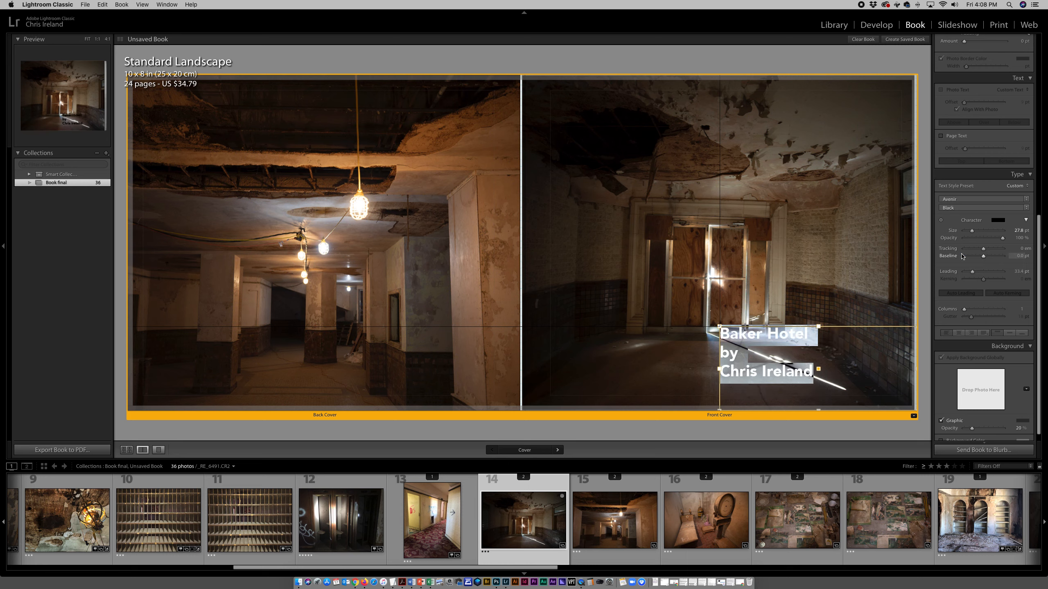
- Move the text cell horizontally to the lower-left area of the front cover, clear of the light streak
click(843, 303)
click(787, 340)
drag(787, 340, 756, 338)
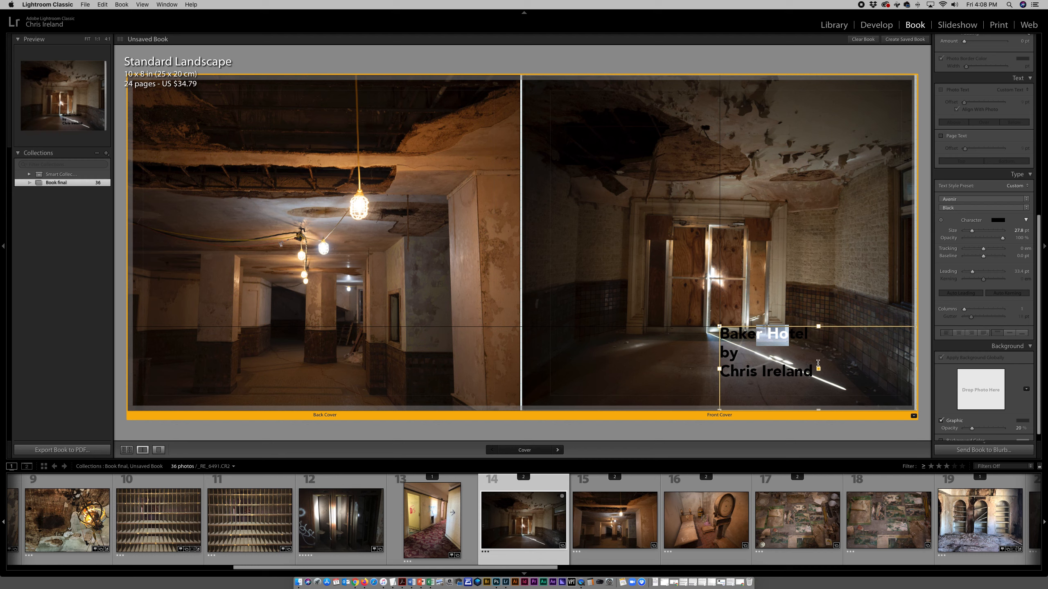
drag(819, 367, 633, 372)
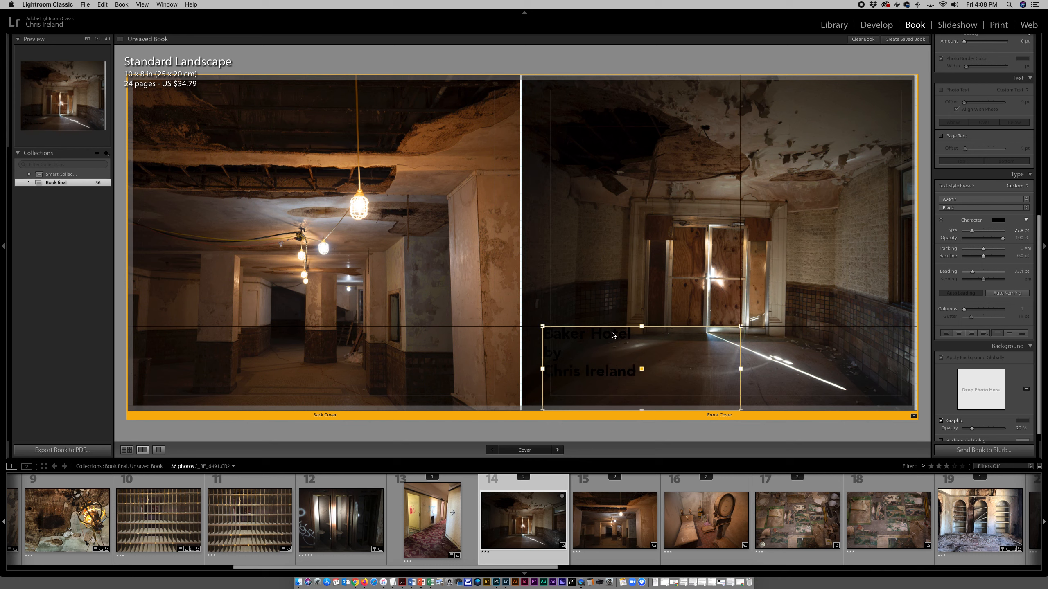
- Set the character color of all the front cover text to white
triple_click(605, 370)
key(super+a)
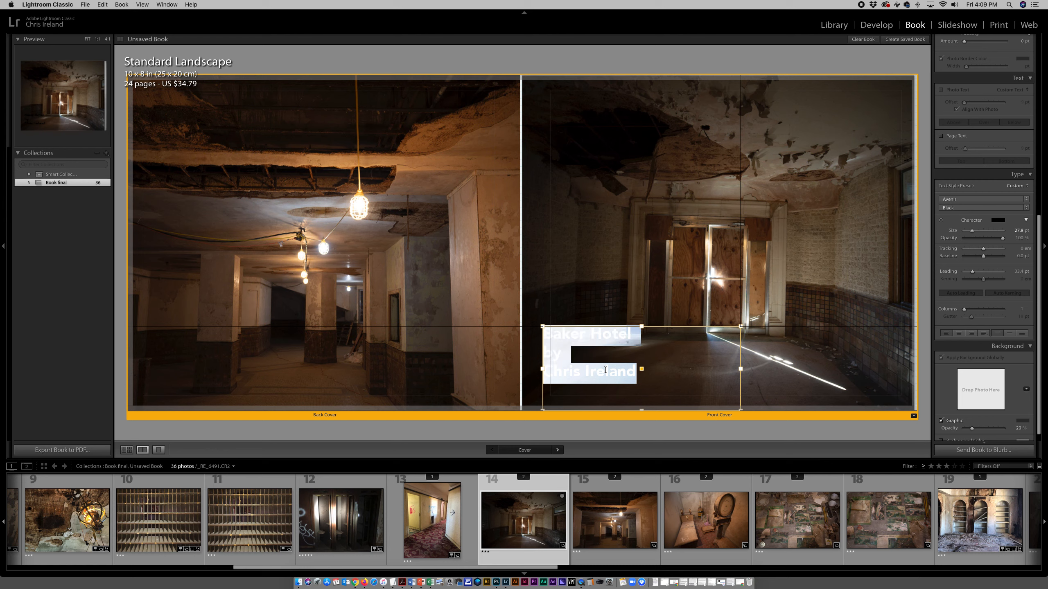
click(997, 221)
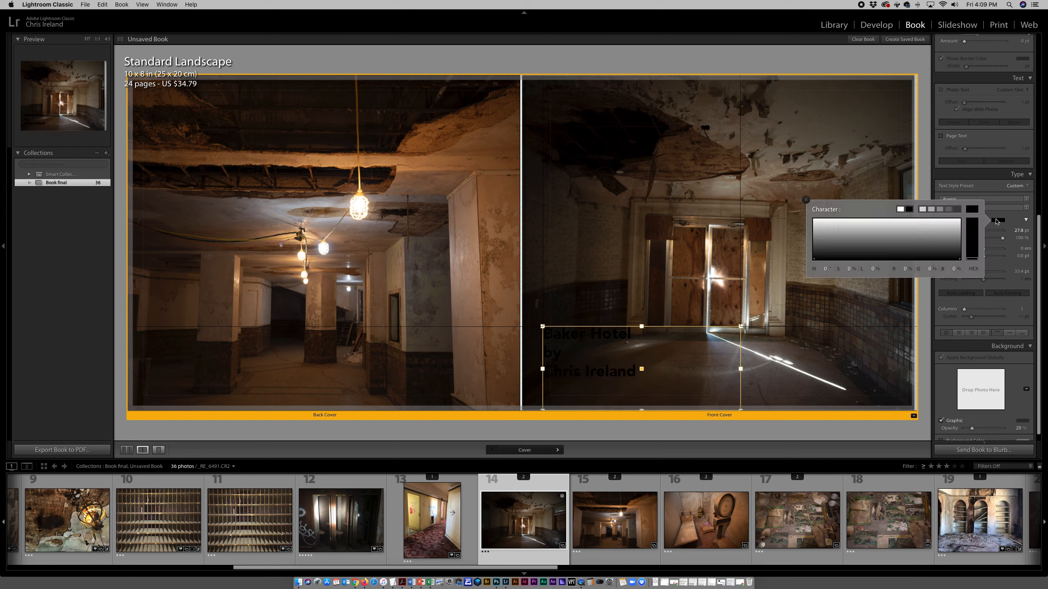
click(817, 221)
click(764, 228)
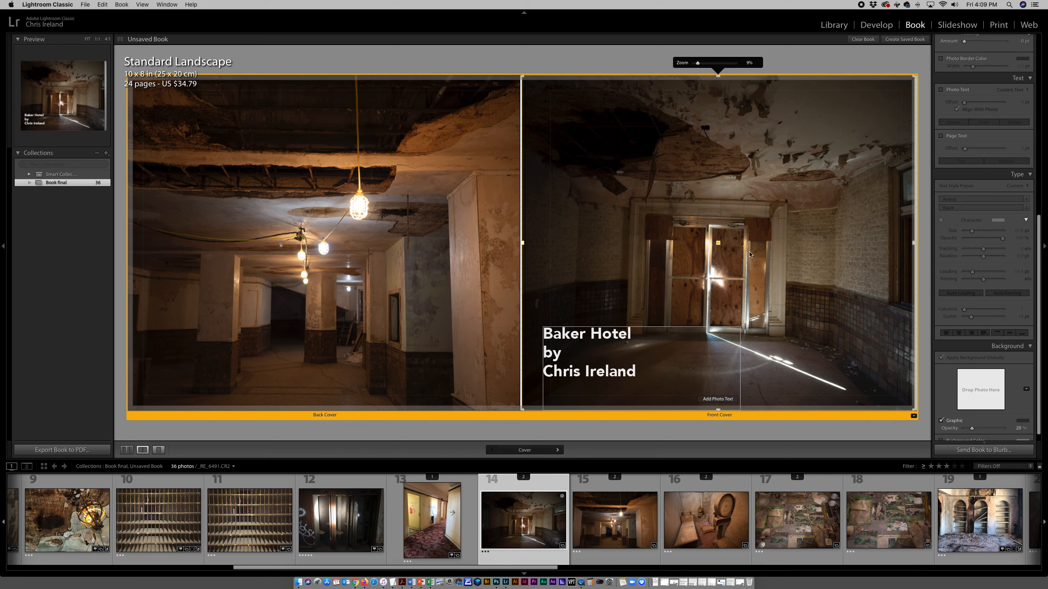
click(616, 338)
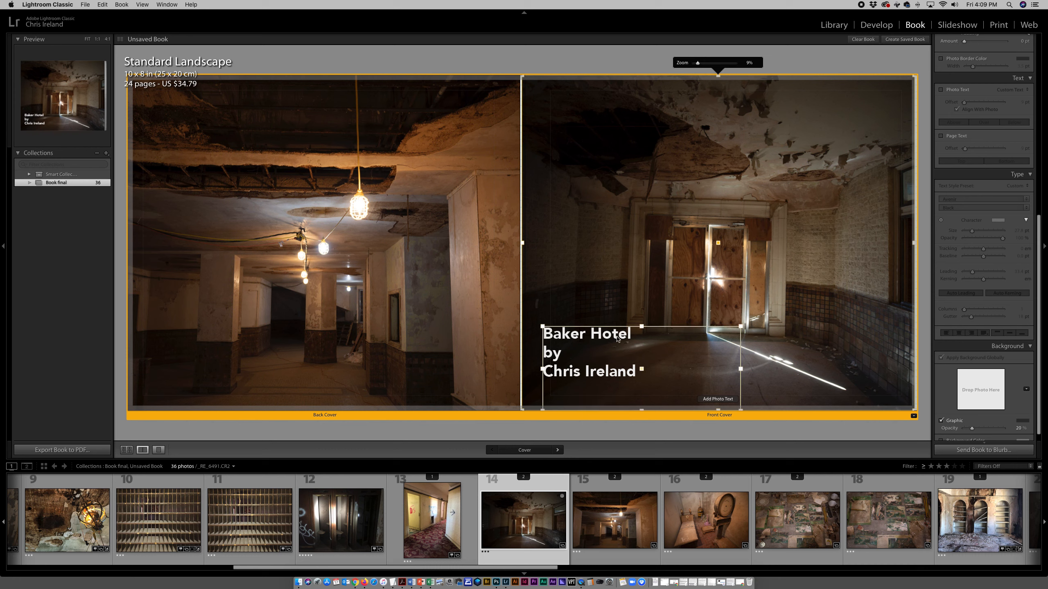
click(577, 293)
click(589, 337)
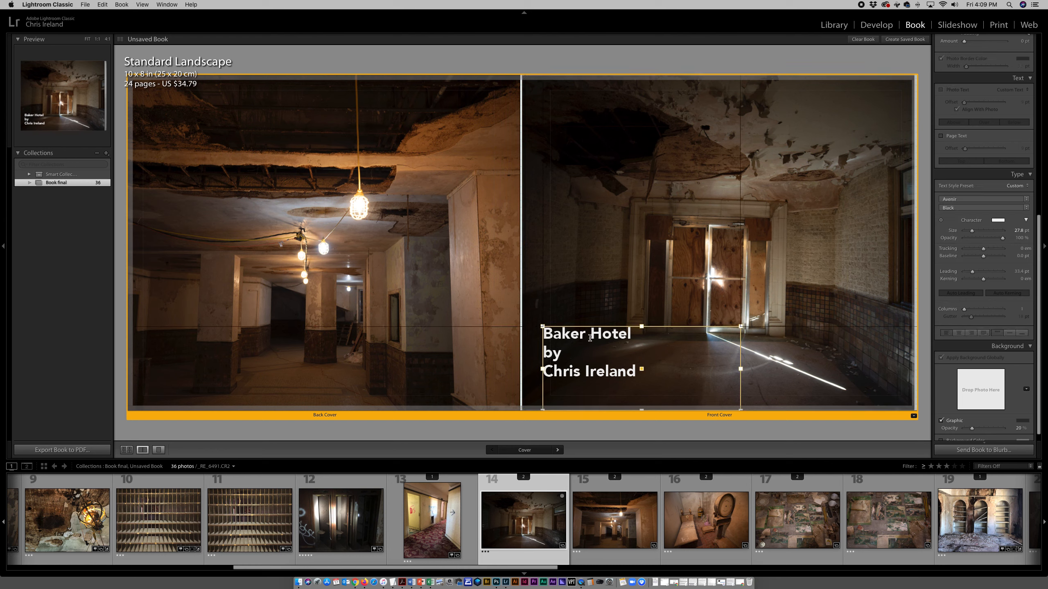
click(546, 280)
- Switch the book's cover type to Hardcover Dust Jacket
scroll(957, 108, up, 10)
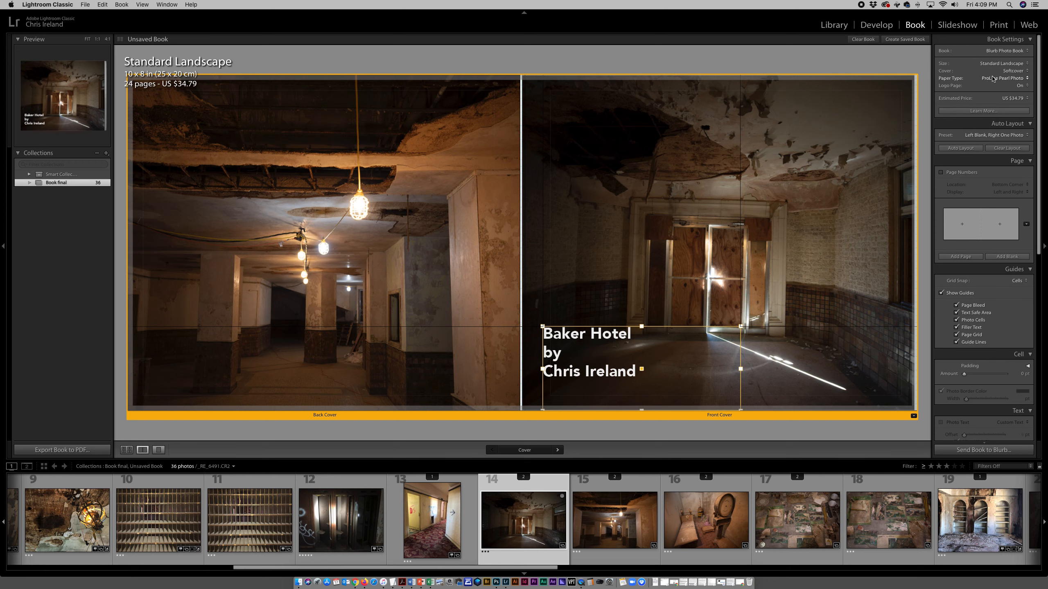
click(1012, 71)
click(1004, 64)
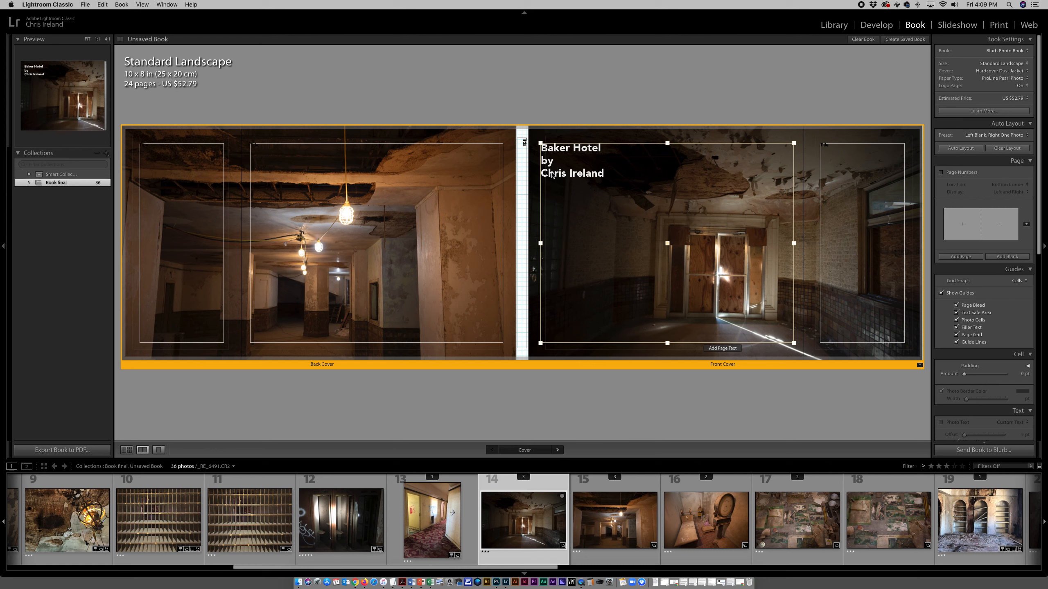
- Enter "Baker Hotel by" and the author's name in the spine text cell and center that text along the spine
click(522, 145)
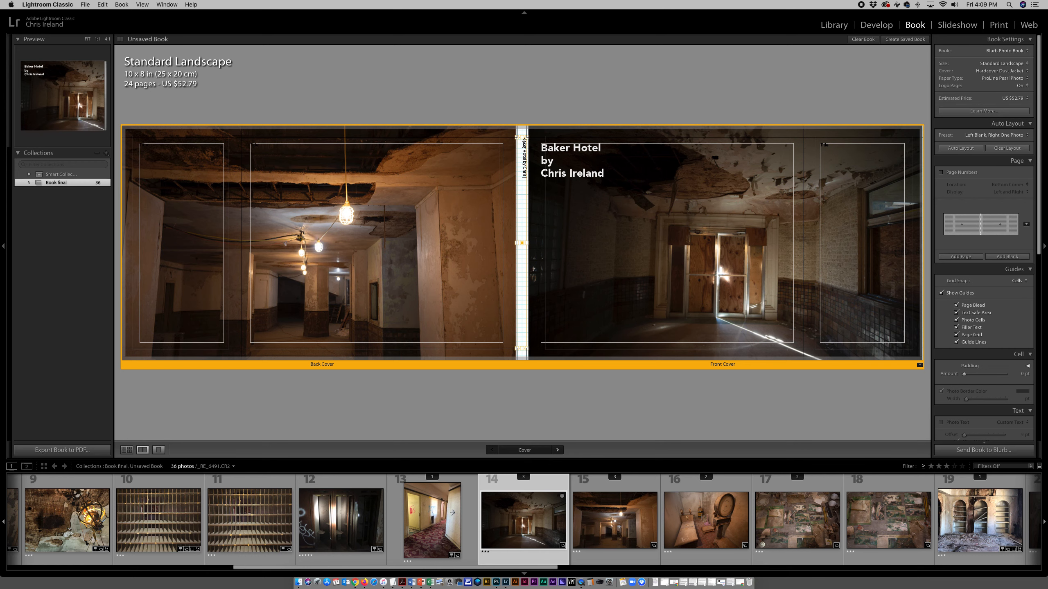
scroll(526, 165, down, 1)
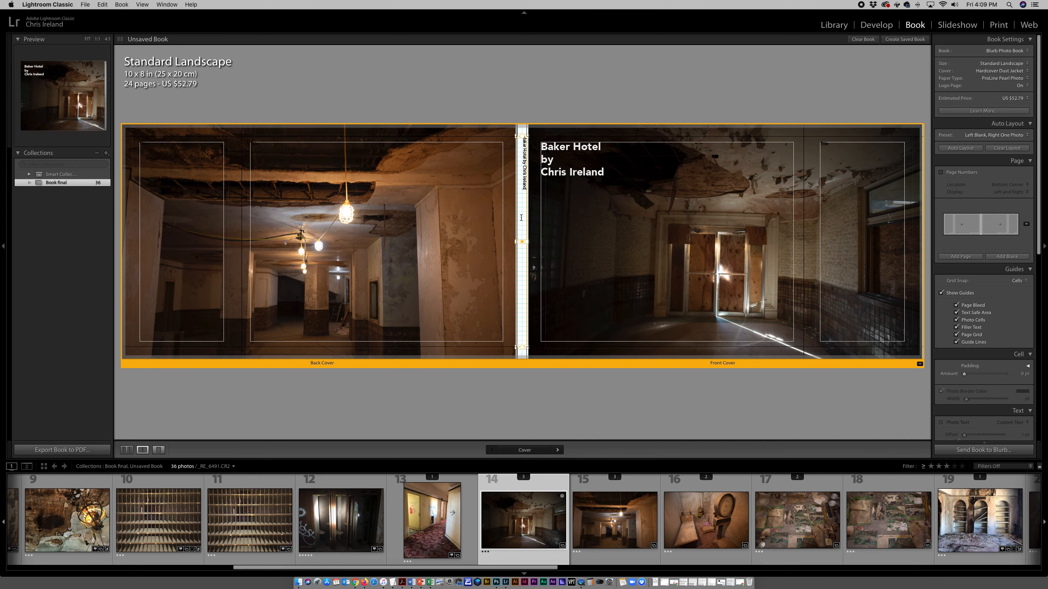
triple_click(524, 178)
scroll(547, 186, up, 1)
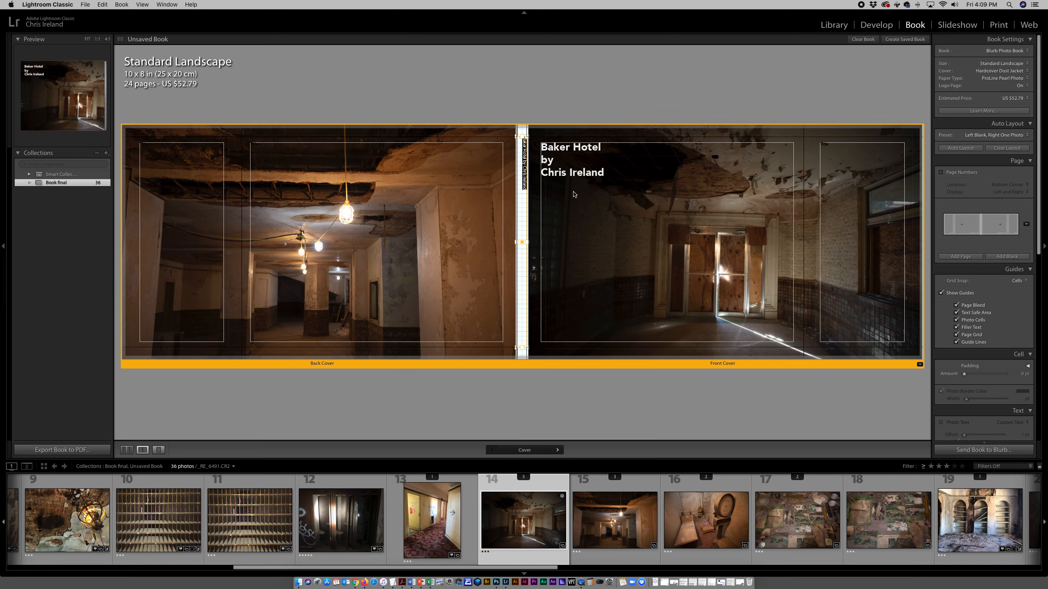
scroll(1008, 379, down, 8)
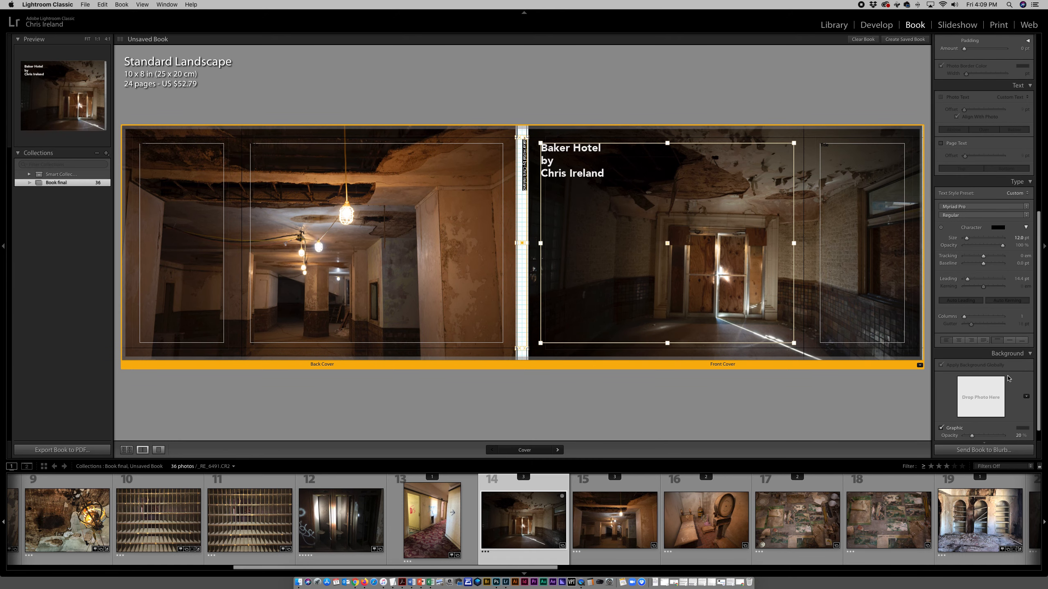
click(962, 341)
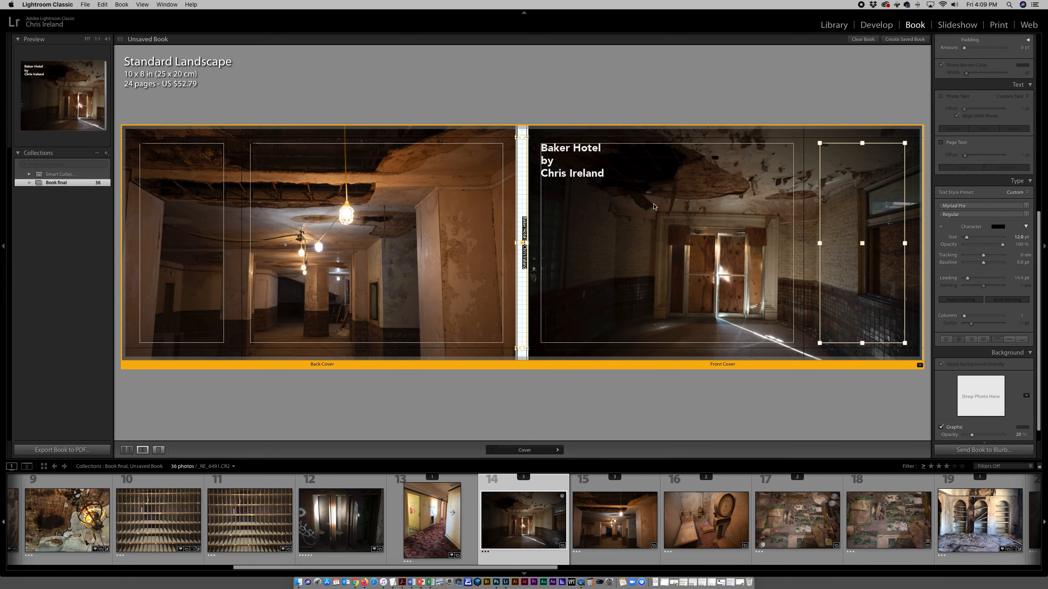
- Extend the front cover photo's inner edge slightly onto the spine
click(547, 228)
click(555, 226)
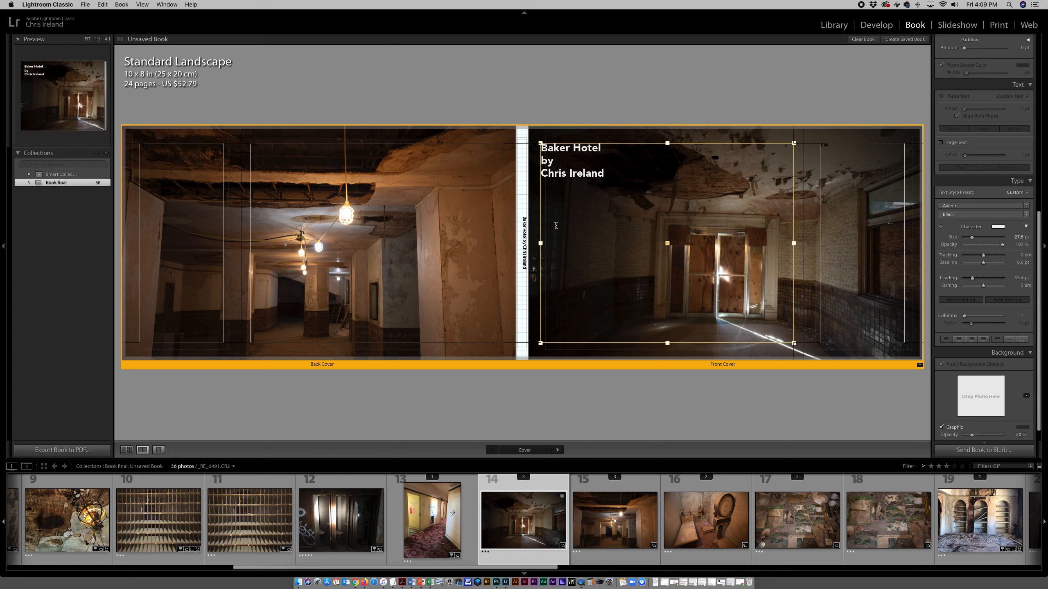
click(542, 139)
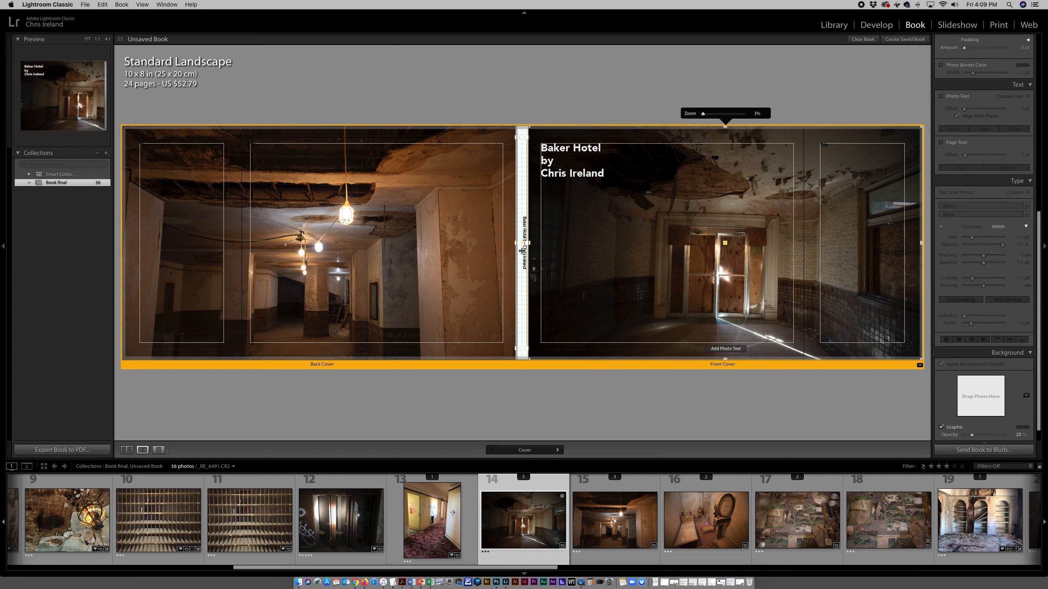
drag(524, 243, 527, 243)
click(565, 225)
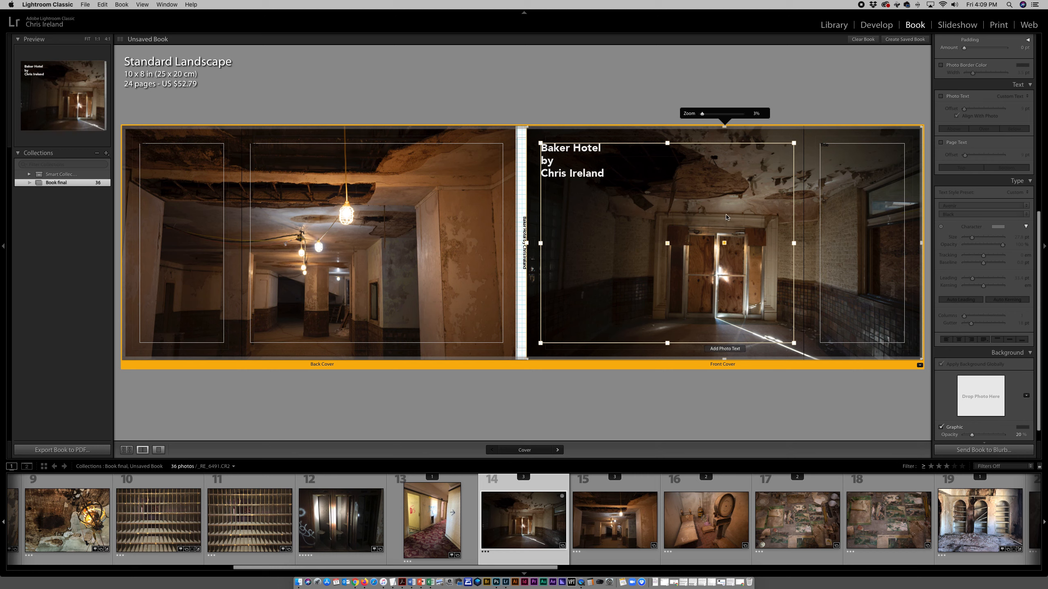
click(820, 224)
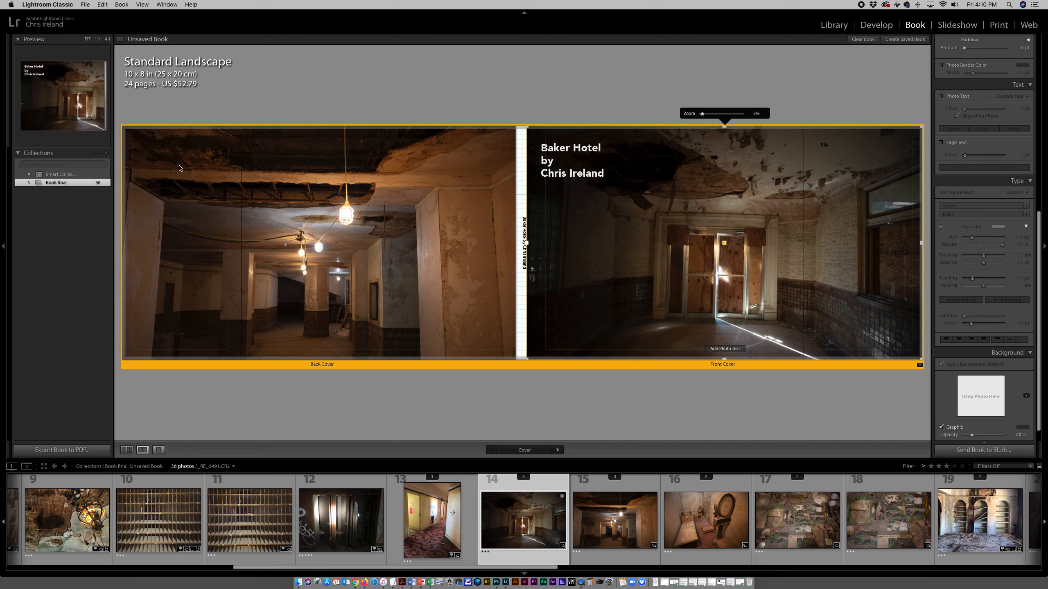
- Try the Hardcover Image Wrap cover type and return the cover to Softcover
scroll(973, 70, up, 10)
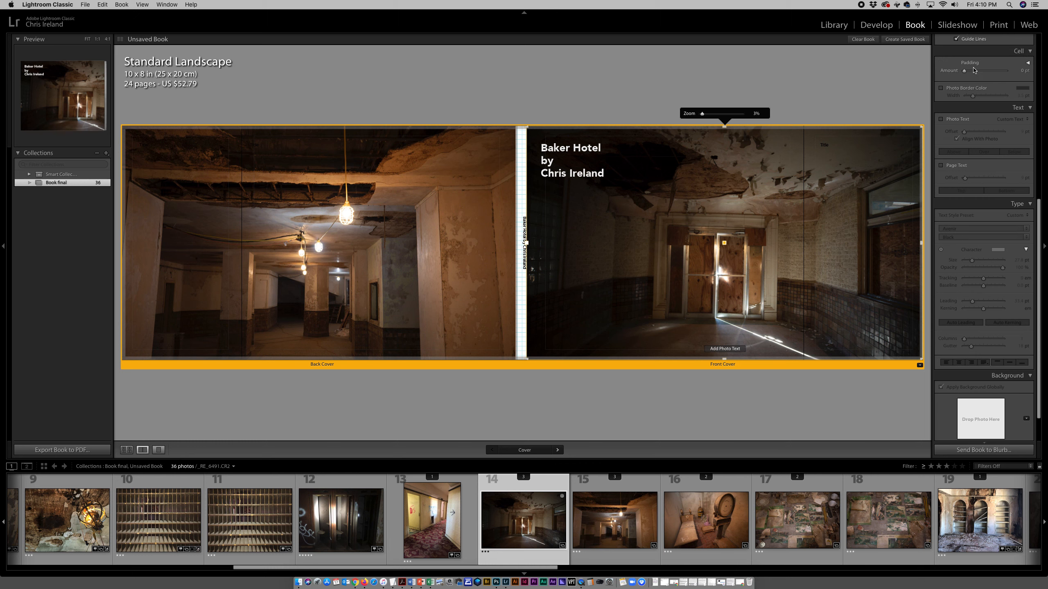
click(996, 71)
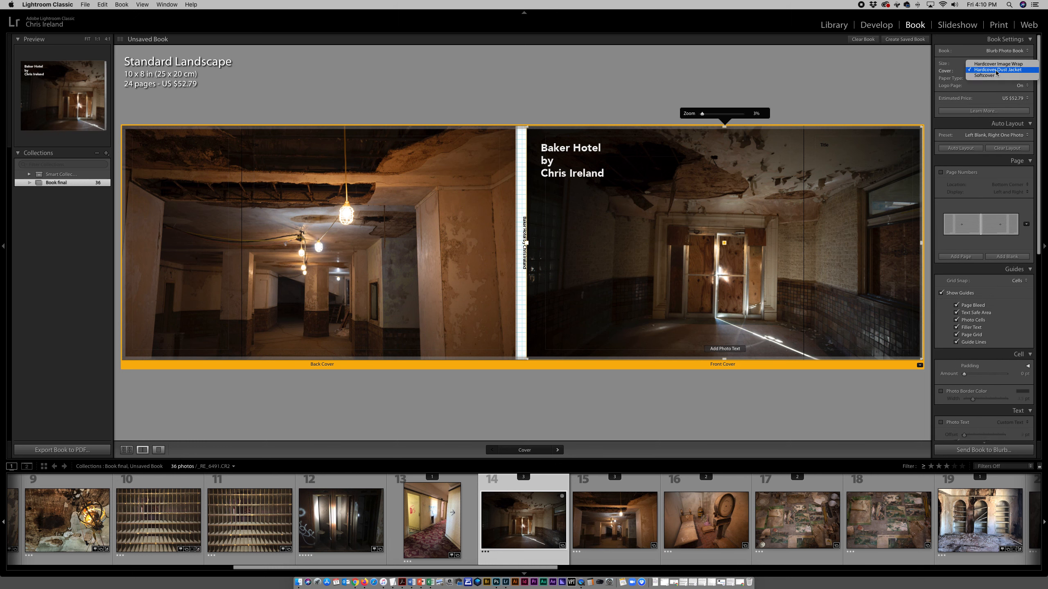
click(996, 65)
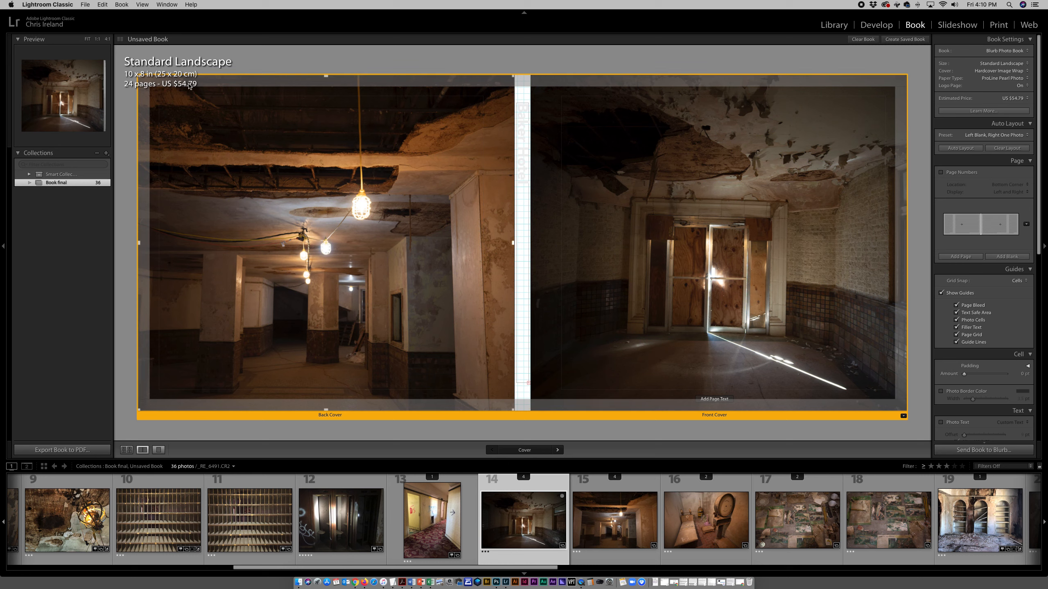
click(1018, 71)
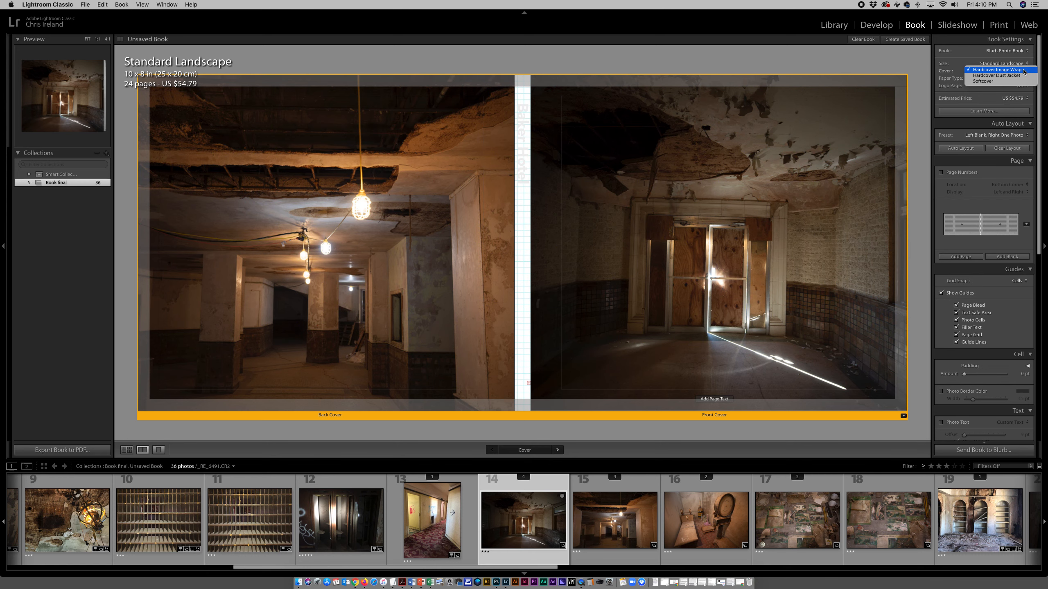
click(1019, 81)
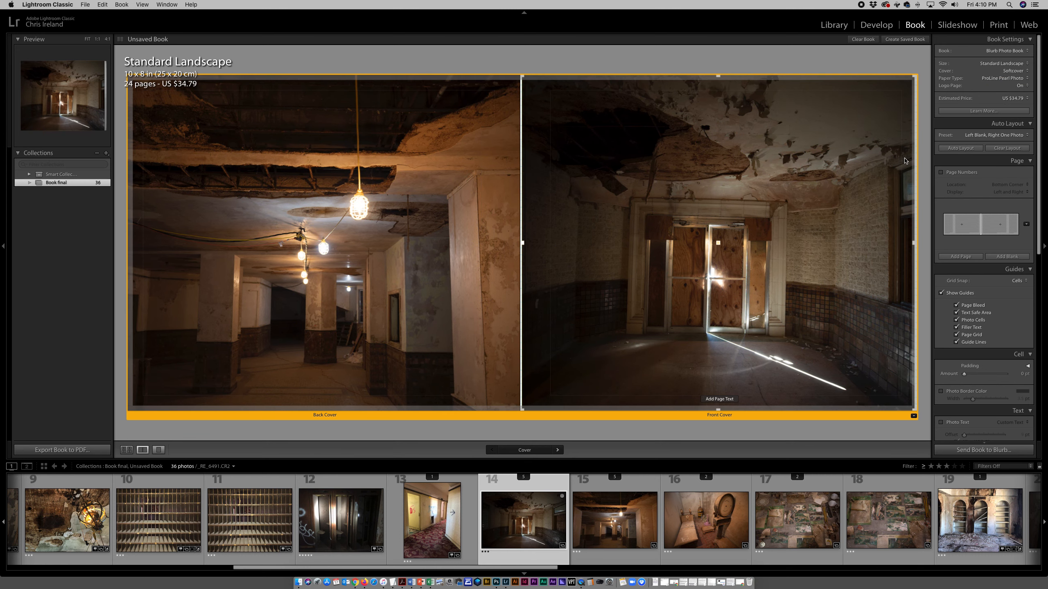
- Show all pages of the book, placing the mail-slot rack photo on page 7 and the scattered-postcards photo on page 11
click(126, 450)
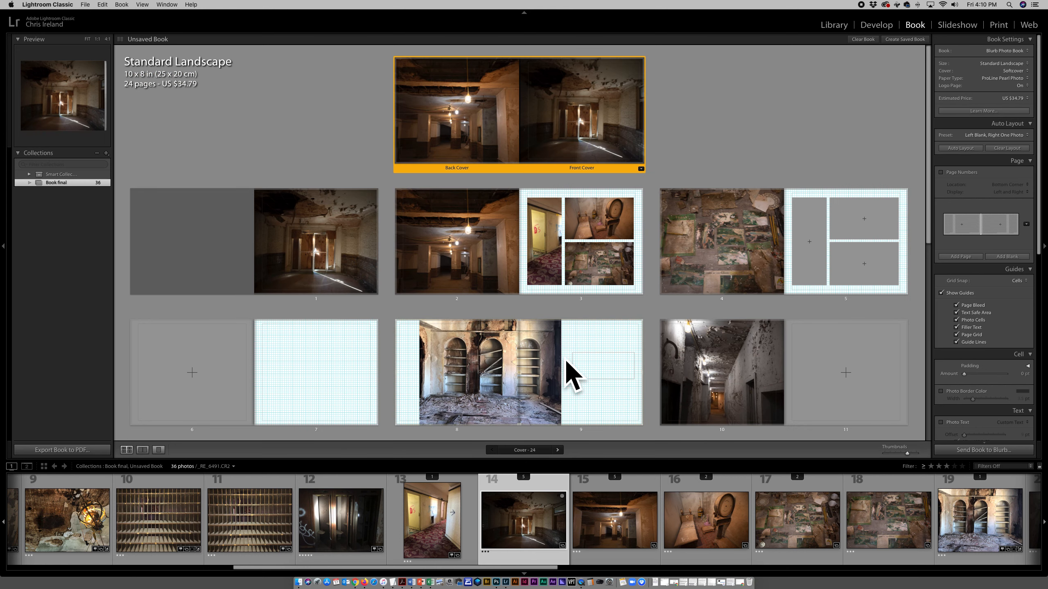
drag(250, 520, 315, 374)
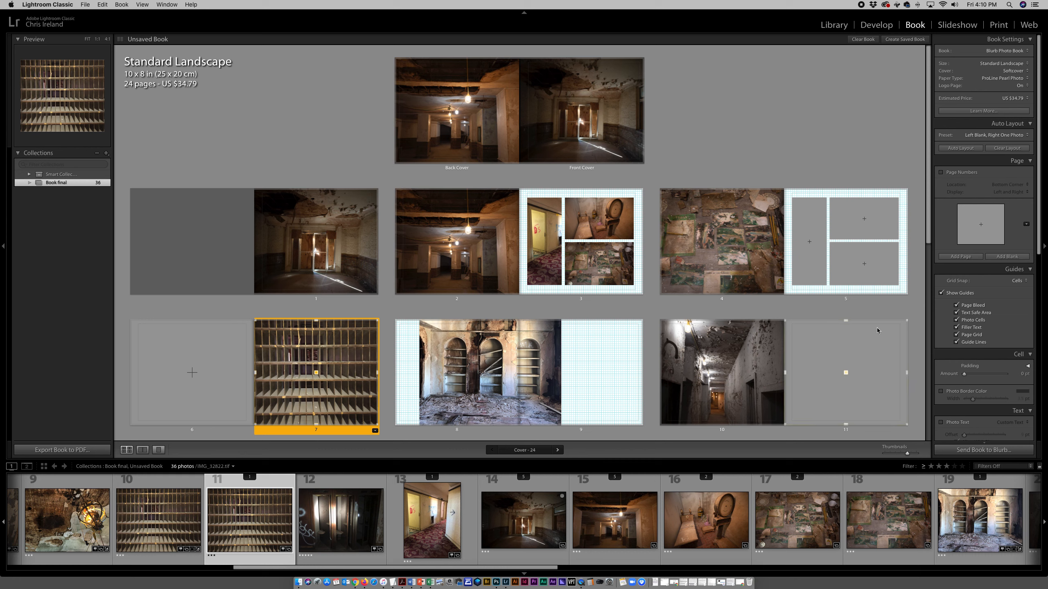
drag(886, 520, 849, 375)
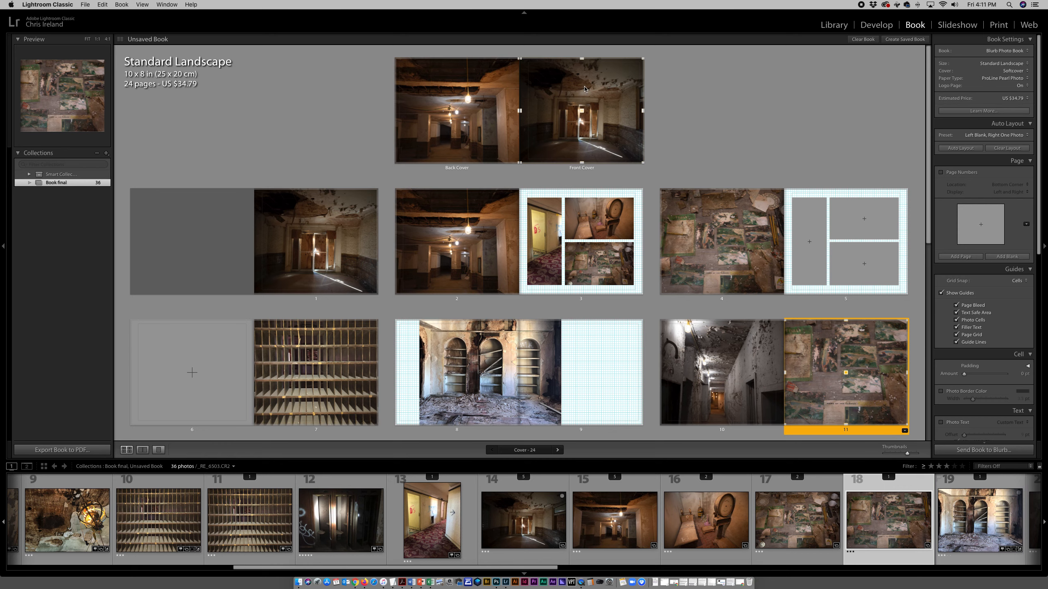
- Quit Lightroom Classic from the Library, relaunch it and reopen the unsaved book with all pages shown
click(835, 26)
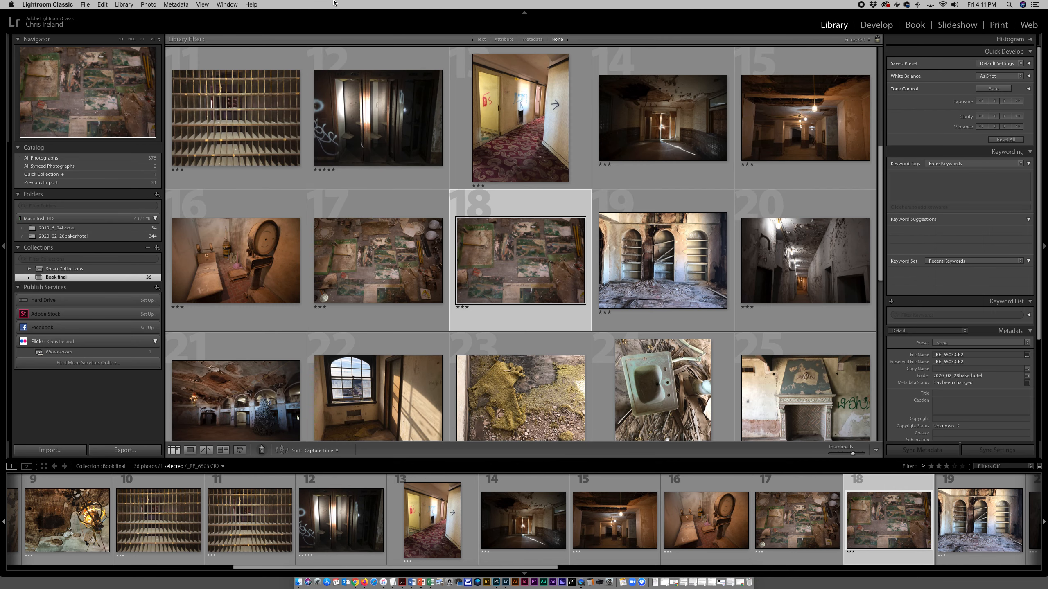
click(48, 5)
click(81, 103)
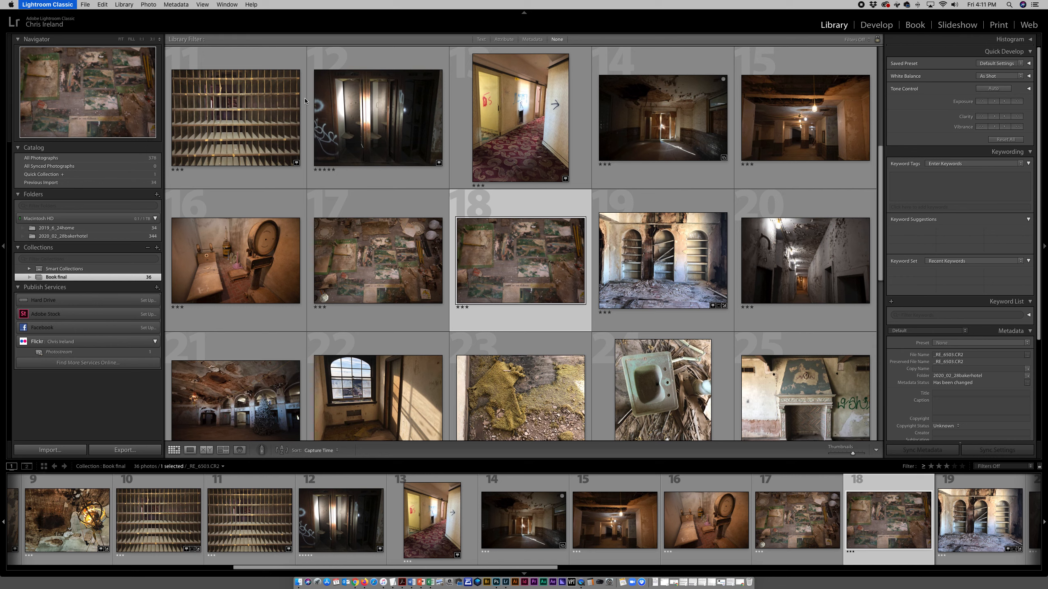
click(574, 217)
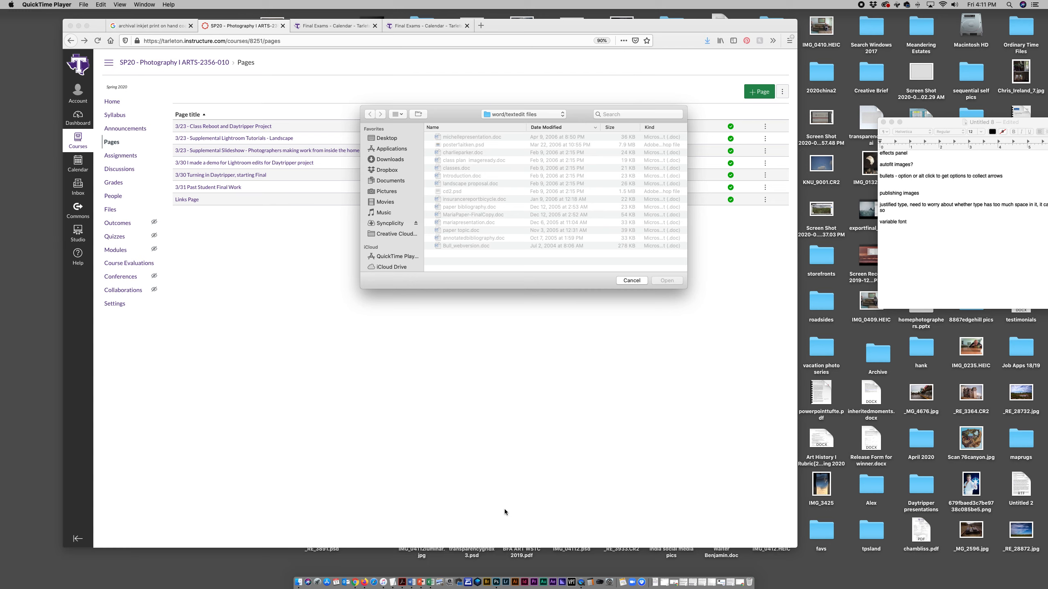
click(506, 583)
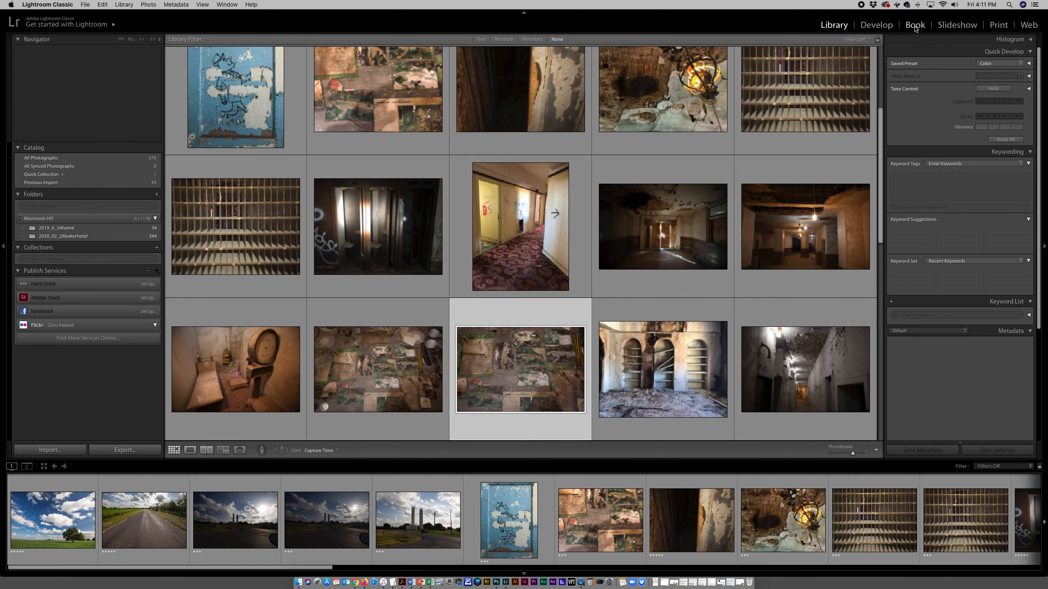
click(914, 25)
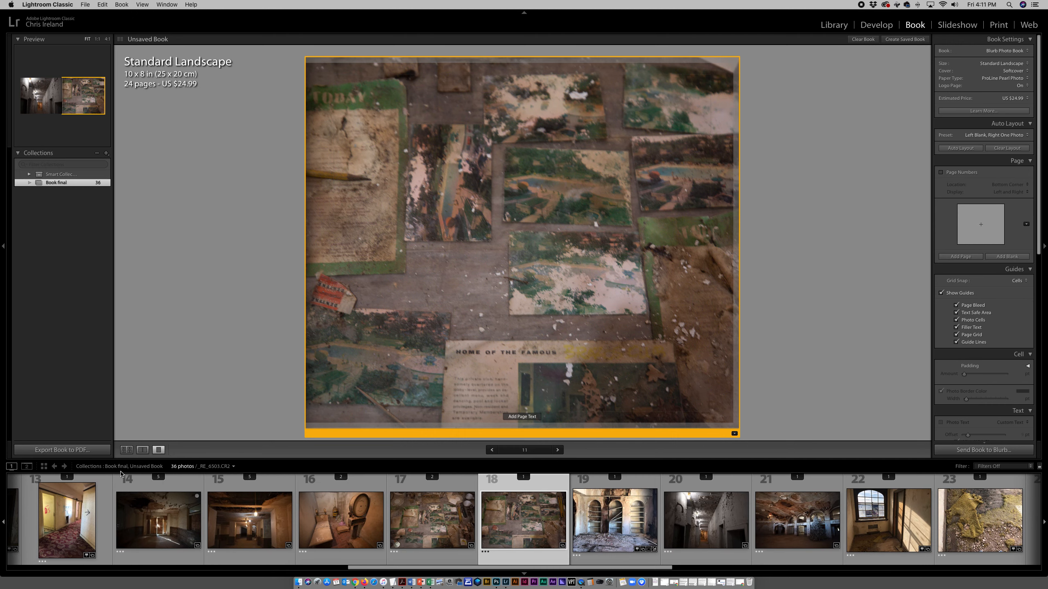
click(127, 452)
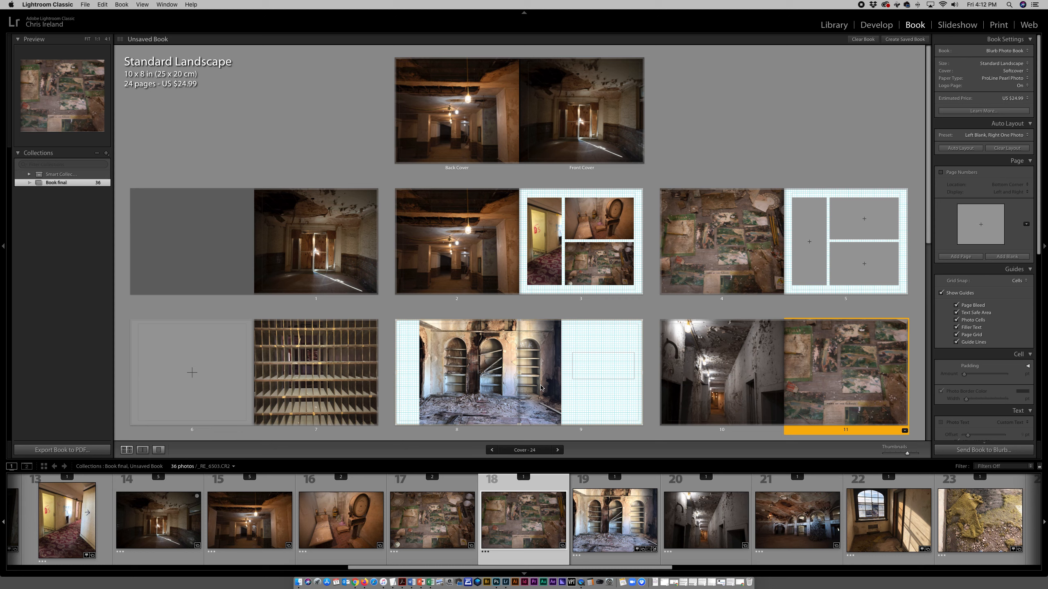
- Create a saved book named "book file" inside the Book final collection, including only used photos
click(895, 40)
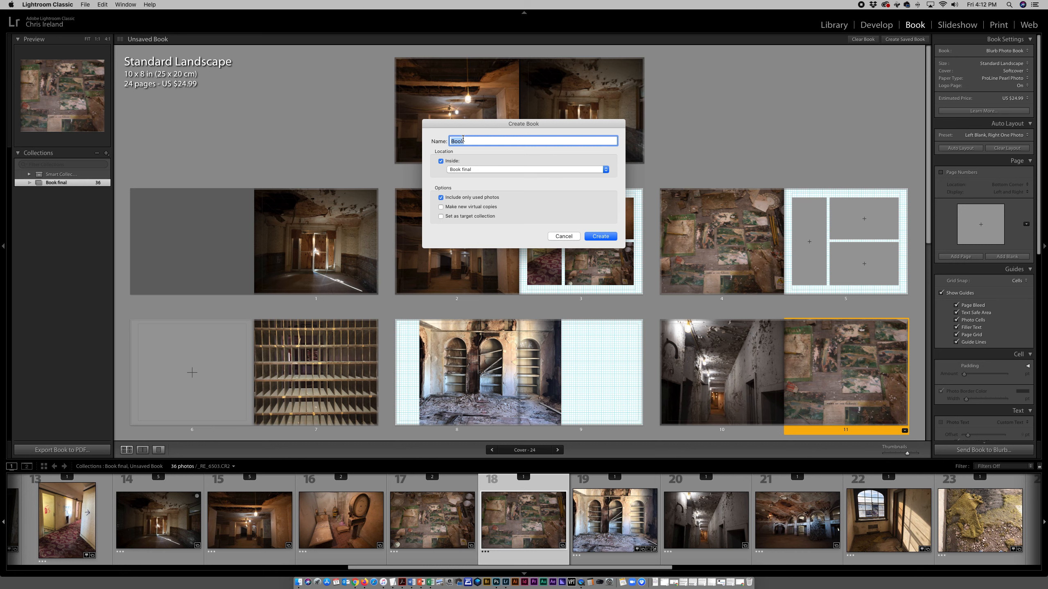
text(book file)
click(600, 238)
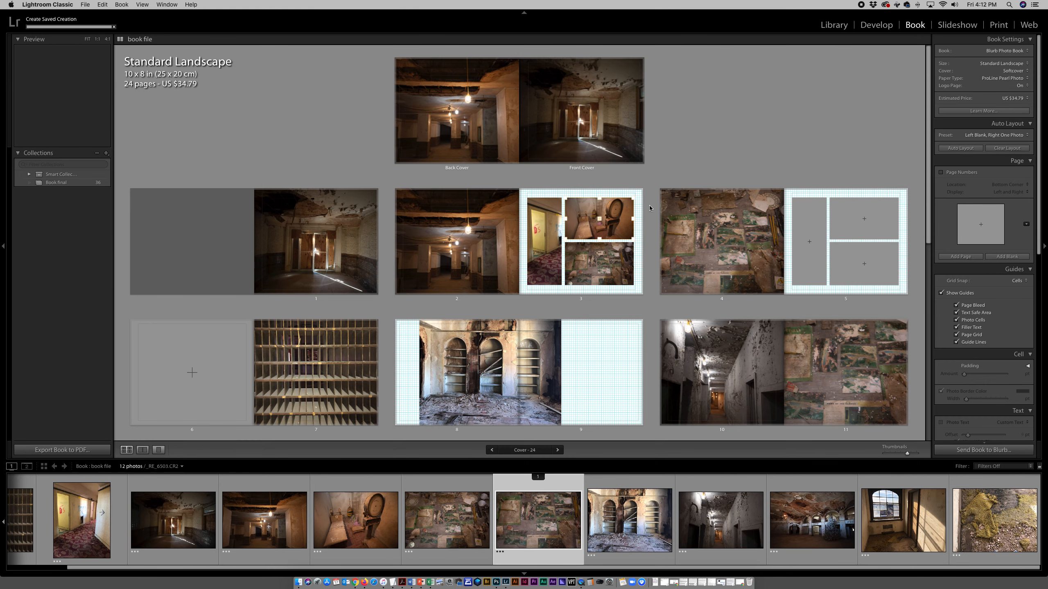
- Go to the Library and open the saved "book file" from its entry under the Book final collection
click(833, 26)
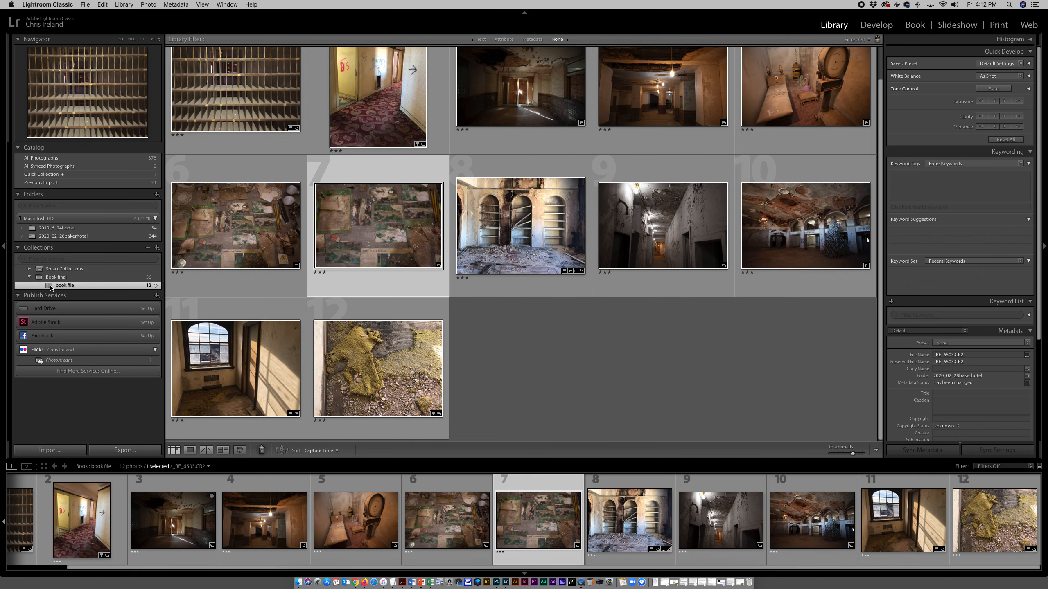
click(155, 286)
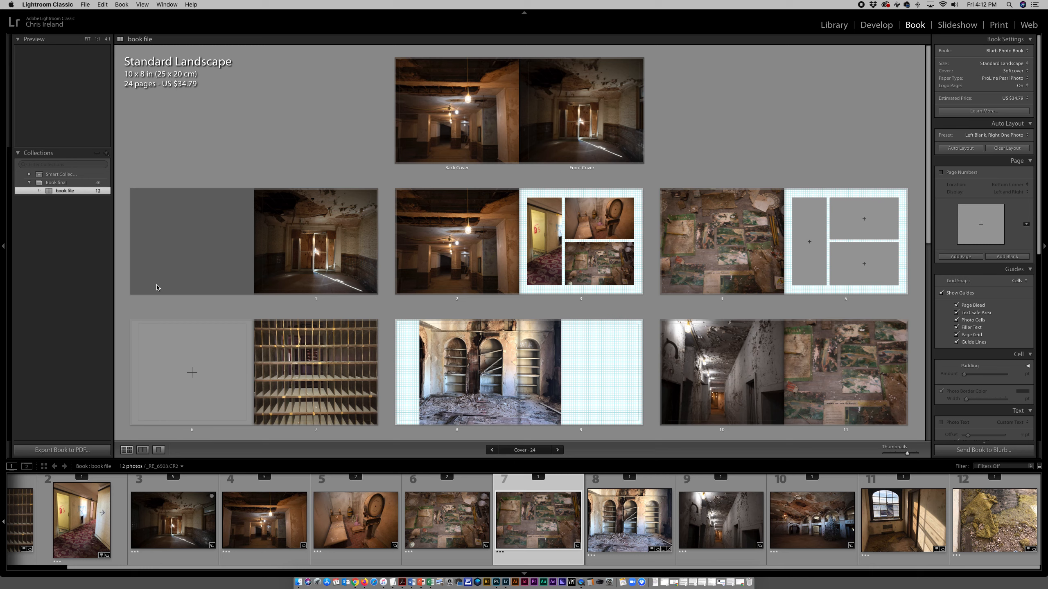